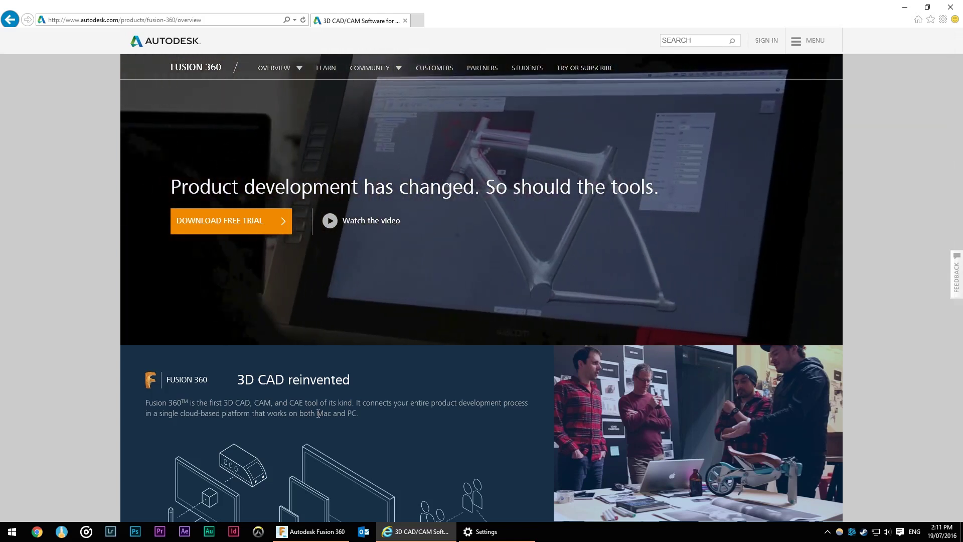
Step: Highlight the Mac and PC note and the 'Free for students' heading on the overview page
{"action": "left_click_drag", "start_coordinate": [318, 413], "coordinate": [356, 423]}
{"action": "scroll", "coordinate": [597, 438], "scroll_direction": "down", "scroll_amount": 15}
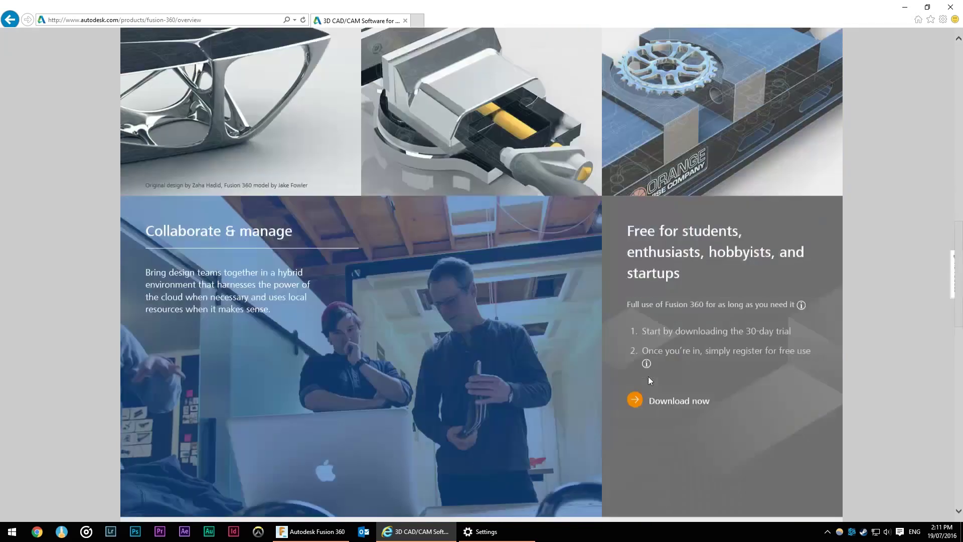
{"action": "scroll", "coordinate": [648, 380], "scroll_direction": "down", "scroll_amount": 1}
{"action": "left_click_drag", "start_coordinate": [626, 189], "coordinate": [699, 233]}
{"action": "left_click", "coordinate": [771, 303]}
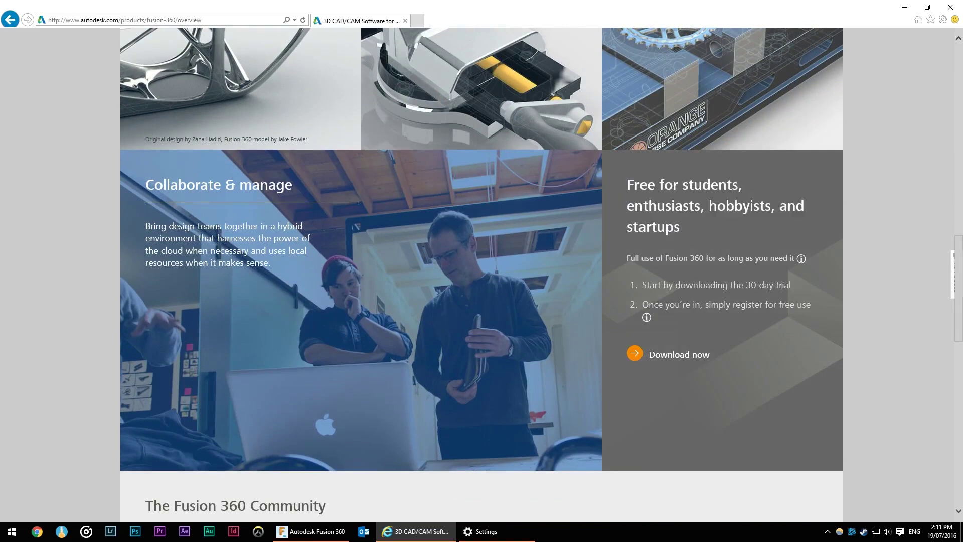
Step: Read the US$100,000 revenue limit in the licence popup, then switch to Fusion 360
{"action": "mouse_move", "coordinate": [801, 258]}
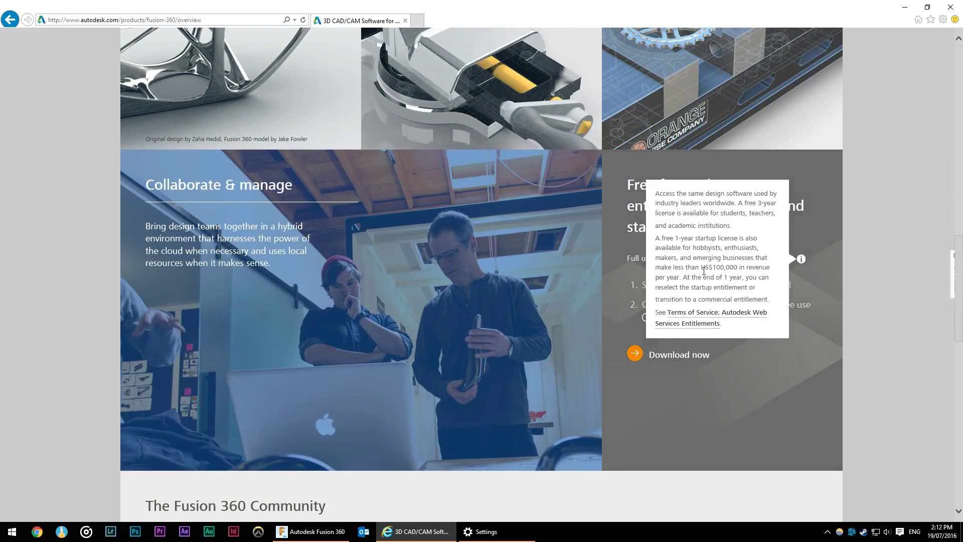
{"action": "left_click_drag", "start_coordinate": [702, 268], "coordinate": [681, 281]}
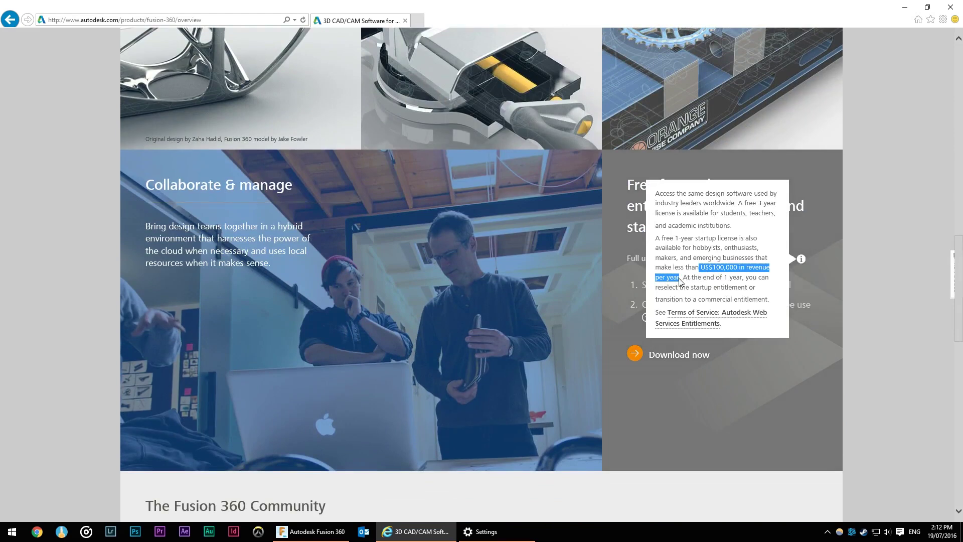
{"action": "left_click", "coordinate": [687, 278]}
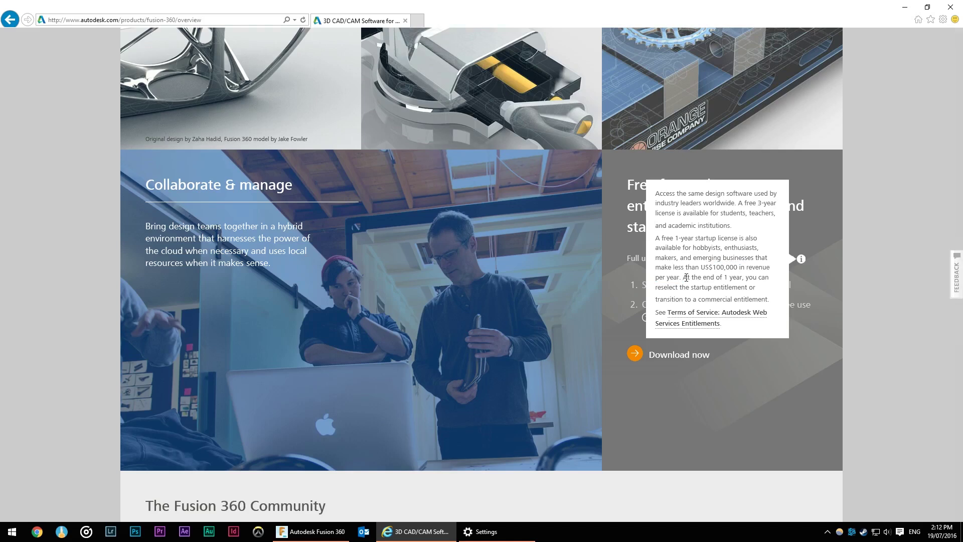
{"action": "key", "text": "alt+Tab"}
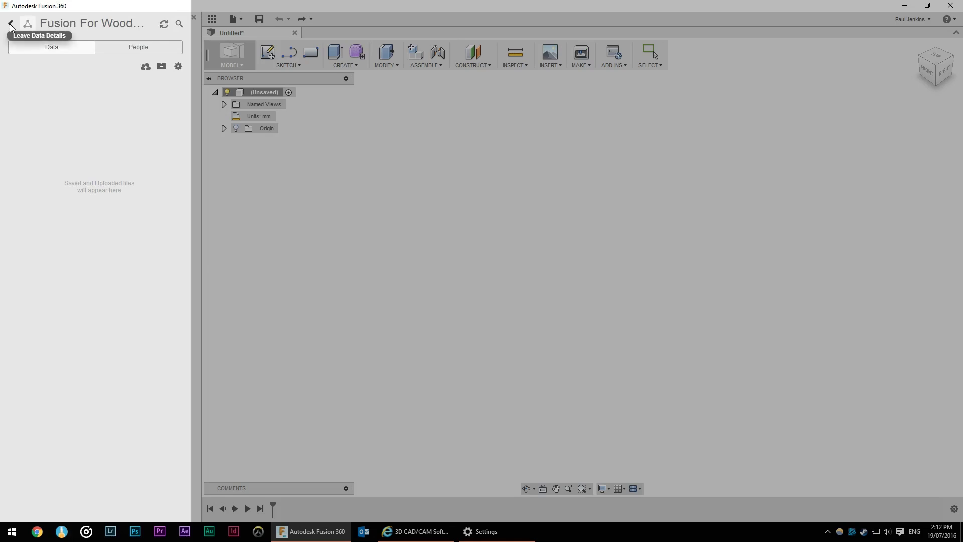
{"action": "left_click", "coordinate": [10, 25]}
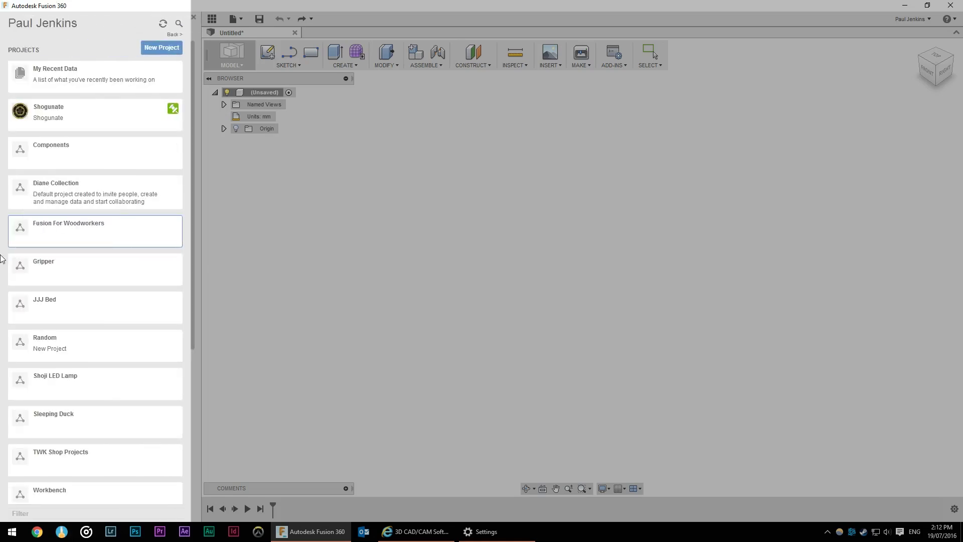
{"action": "left_click", "coordinate": [132, 204]}
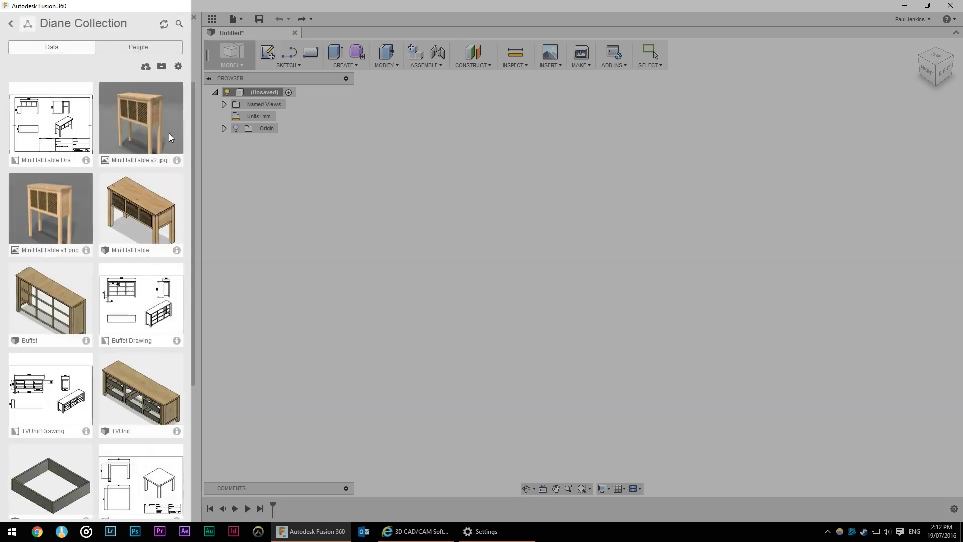
{"action": "scroll", "coordinate": [77, 329], "scroll_direction": "down", "scroll_amount": 3}
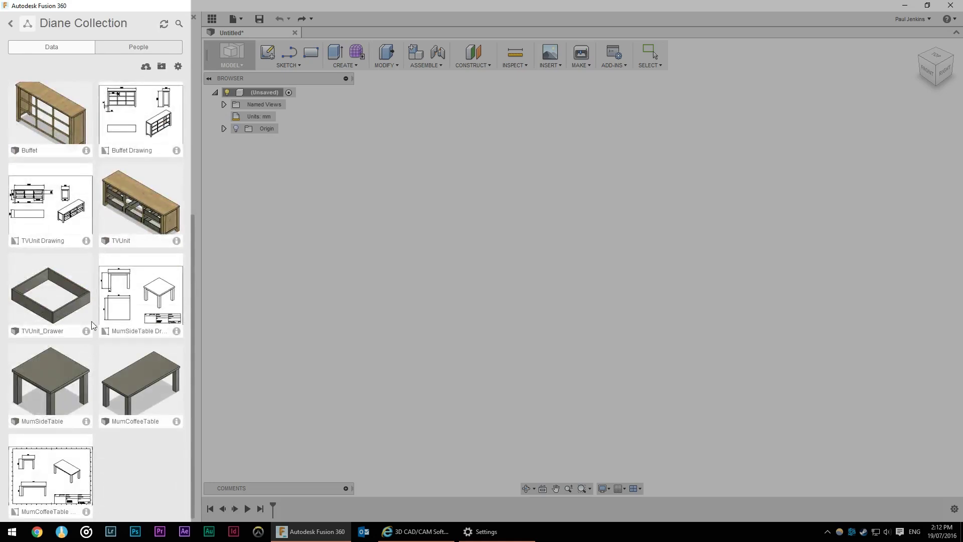
{"action": "scroll", "coordinate": [95, 341], "scroll_direction": "up", "scroll_amount": 3}
{"action": "left_click", "coordinate": [10, 24]}
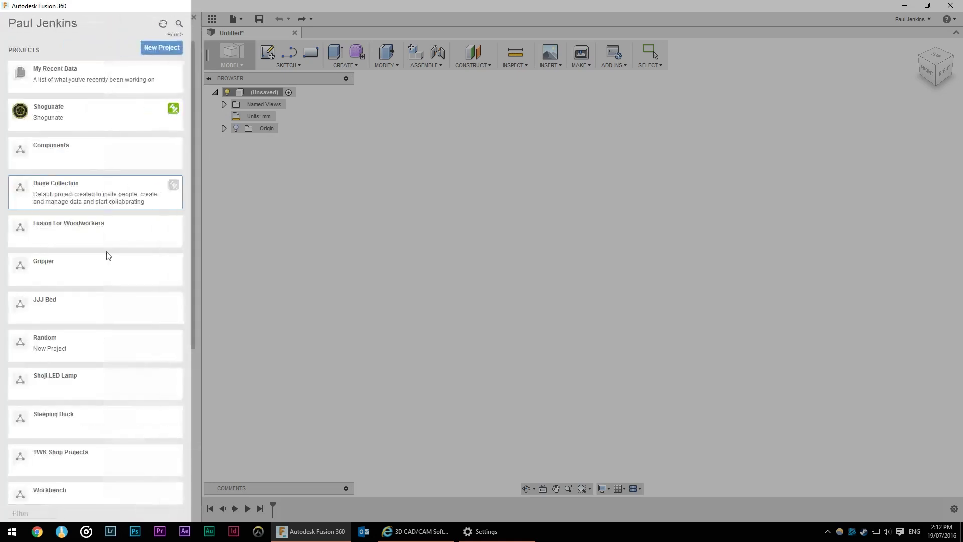
{"action": "left_click", "coordinate": [101, 233]}
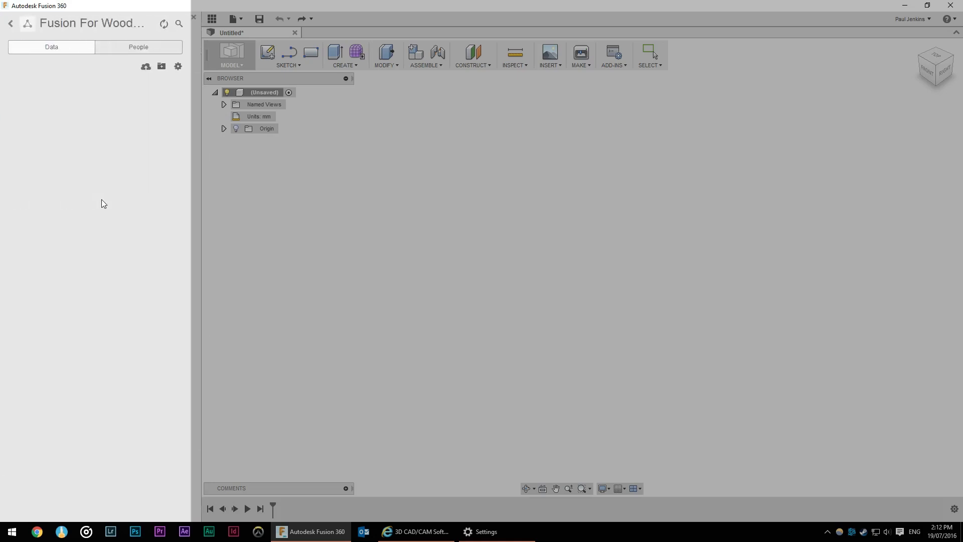
{"action": "left_click", "coordinate": [194, 18]}
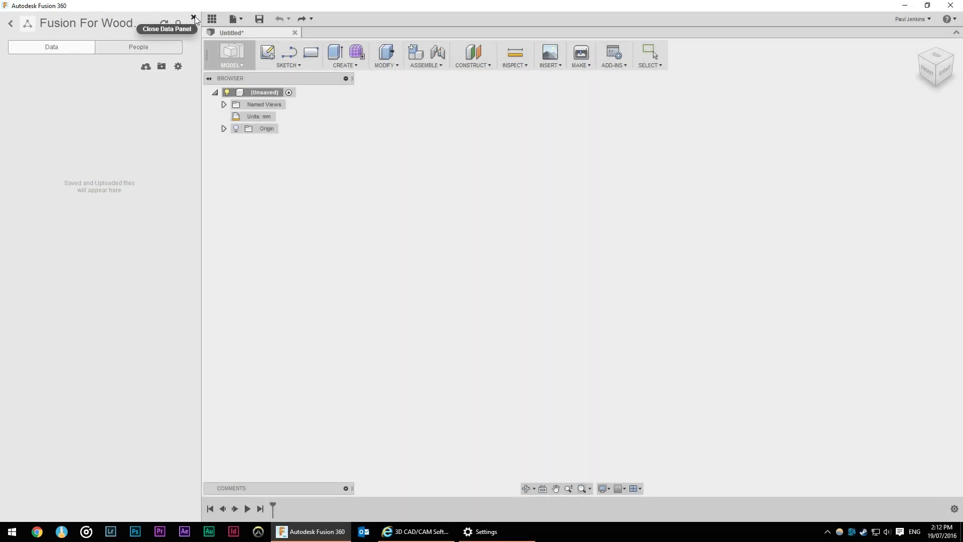
{"action": "left_click", "coordinate": [194, 17]}
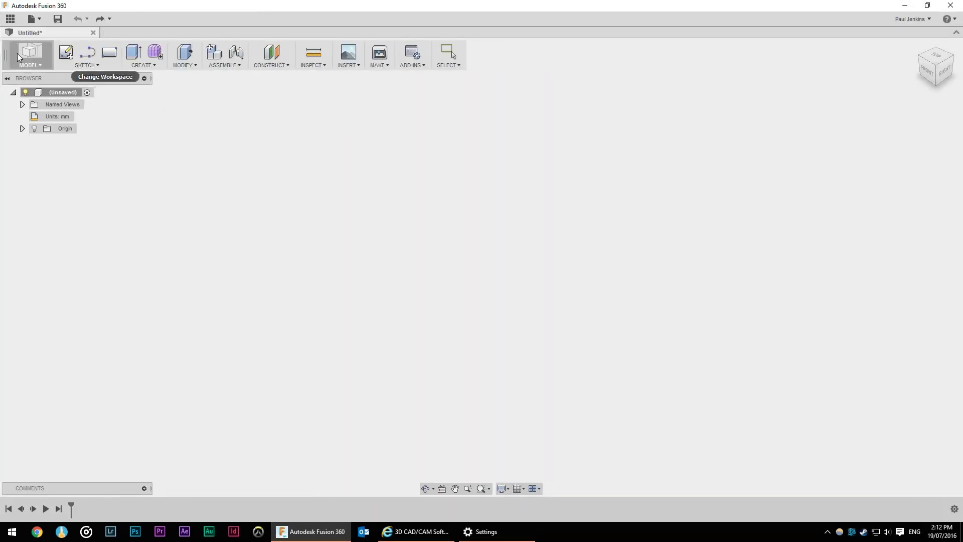
{"action": "left_click", "coordinate": [6, 20]}
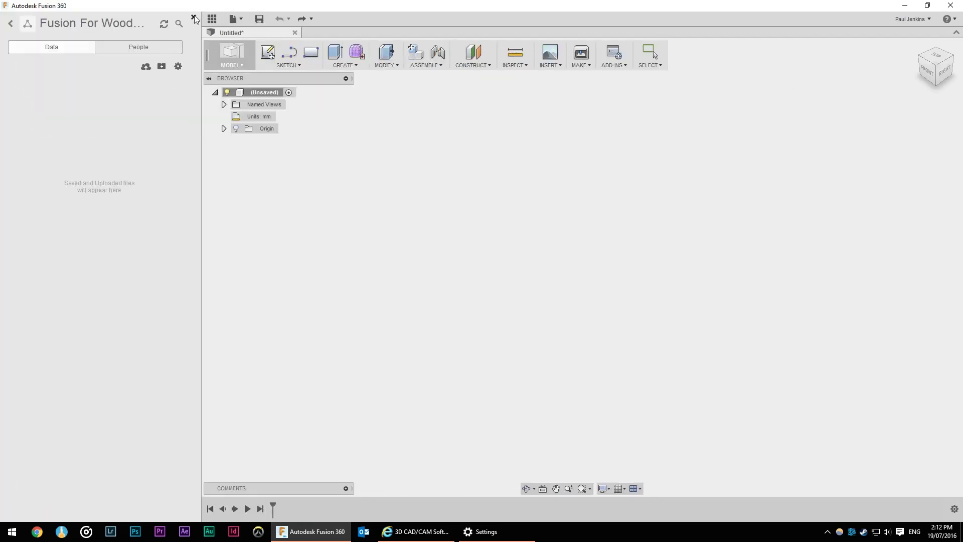
Step: Close the Data Panel, check the workspace list, and show the SKETCH command menu
{"action": "left_click", "coordinate": [194, 18]}
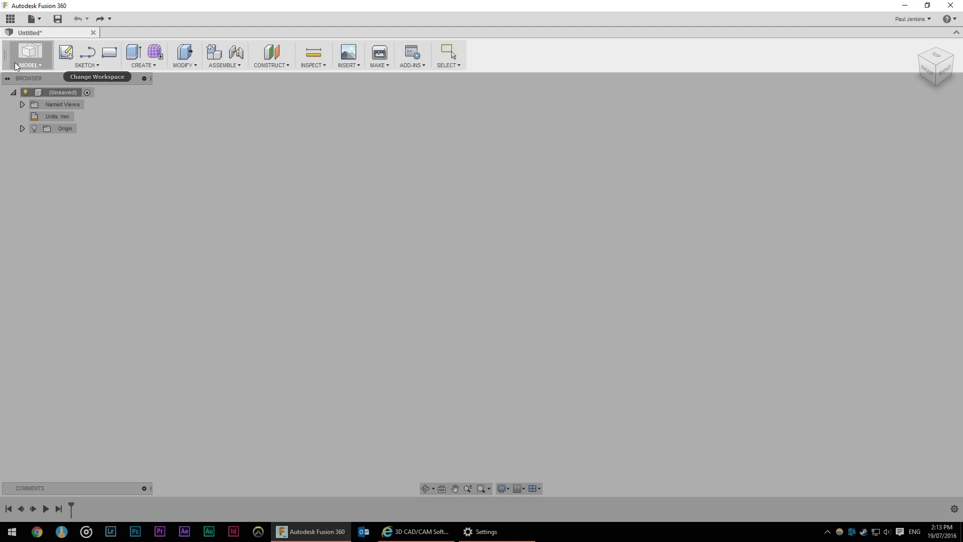
{"action": "left_click", "coordinate": [23, 68]}
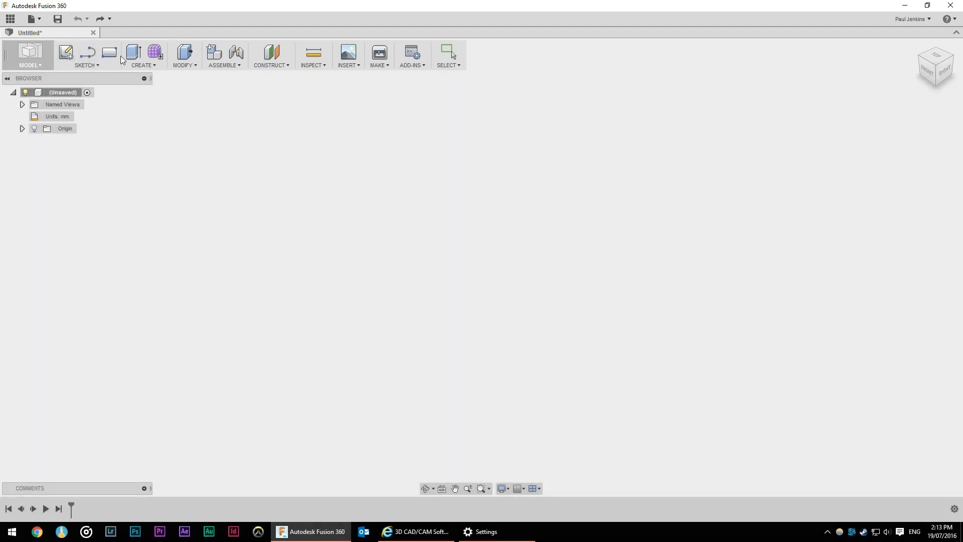
{"action": "left_click", "coordinate": [94, 66]}
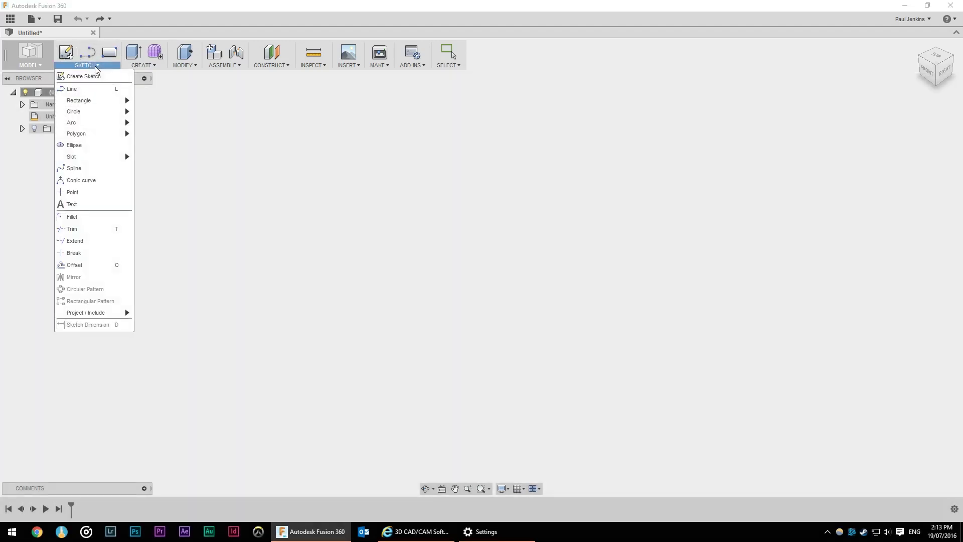
Step: Pin Sketch Dimension from the SKETCH menu to the toolbar so it stays there
{"action": "left_click", "coordinate": [127, 327]}
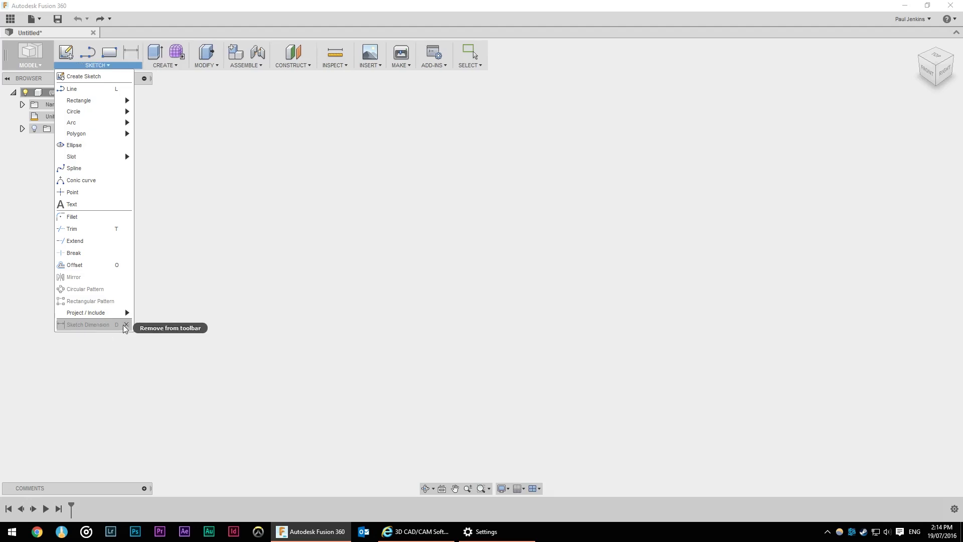
{"action": "left_click", "coordinate": [128, 327]}
{"action": "left_click", "coordinate": [127, 327]}
{"action": "left_click", "coordinate": [127, 327]}
{"action": "left_click", "coordinate": [127, 326]}
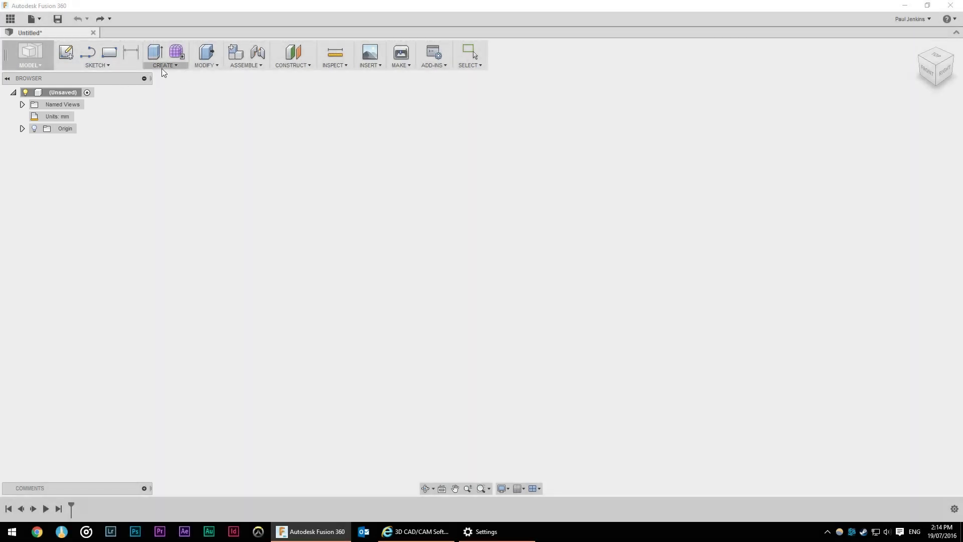
Step: Create a box primitive on the ground plane from the origin as Body1
{"action": "left_click", "coordinate": [161, 67]}
{"action": "left_click", "coordinate": [160, 186]}
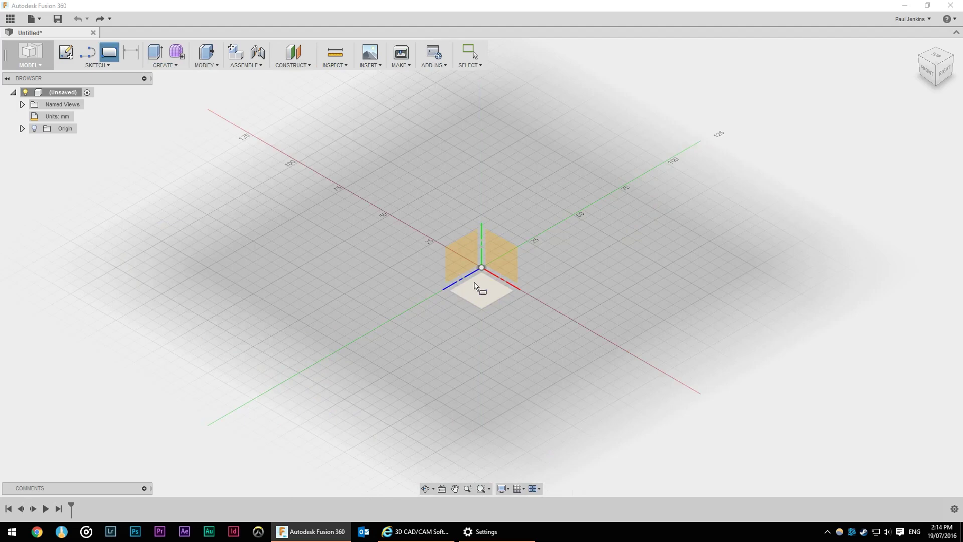
{"action": "left_click", "coordinate": [482, 286]}
{"action": "left_click", "coordinate": [481, 268]}
{"action": "left_click", "coordinate": [420, 334]}
{"action": "left_click_drag", "start_coordinate": [495, 301], "coordinate": [495, 232]}
{"action": "key", "text": "Return"}
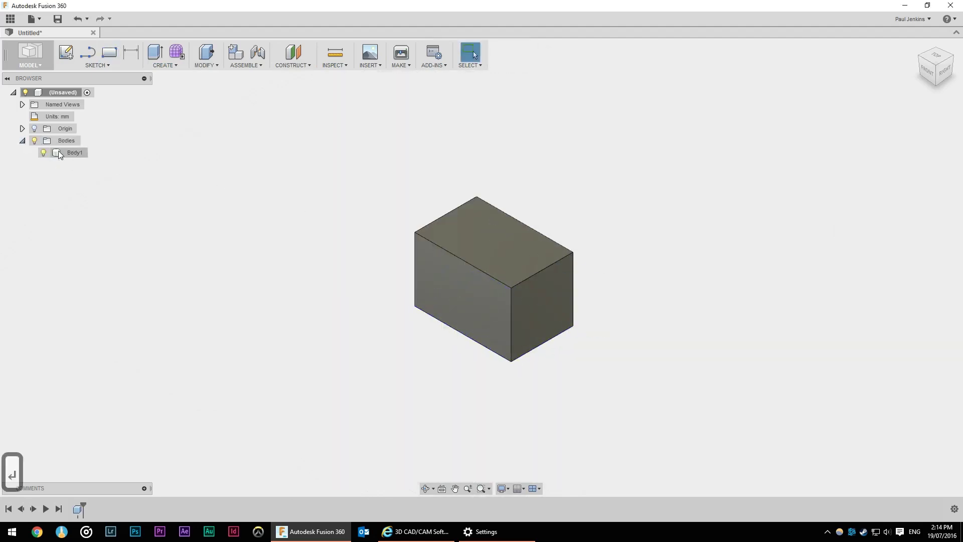
Step: Toggle Body1's visibility and undo, leaving the box hidden
{"action": "left_click", "coordinate": [43, 153]}
{"action": "left_click", "coordinate": [46, 150]}
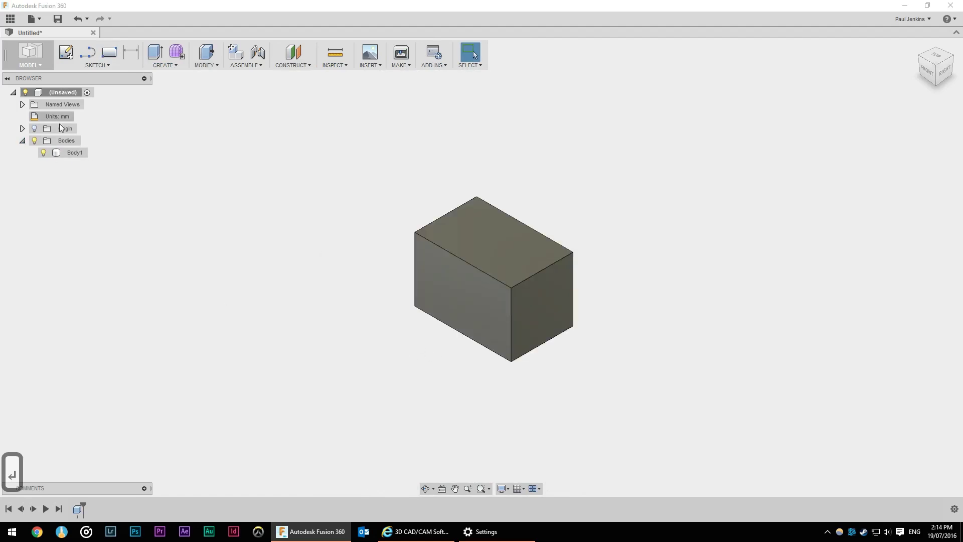
{"action": "left_click", "coordinate": [67, 153]}
{"action": "key", "text": "ctrl+z"}
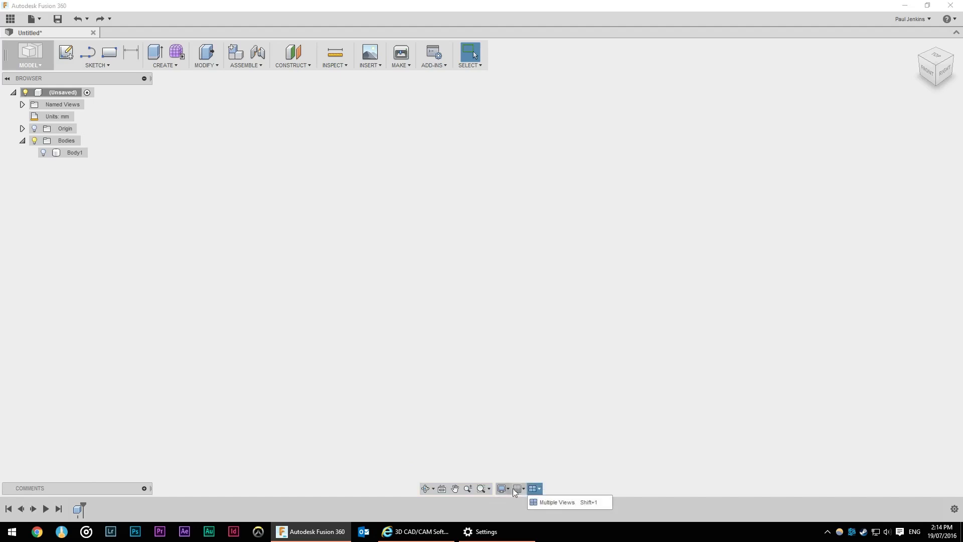
Step: Enable Layout Grid, set the camera to Perspective, and roll the timeline before BoxPrimitive1
{"action": "left_click", "coordinate": [519, 489]}
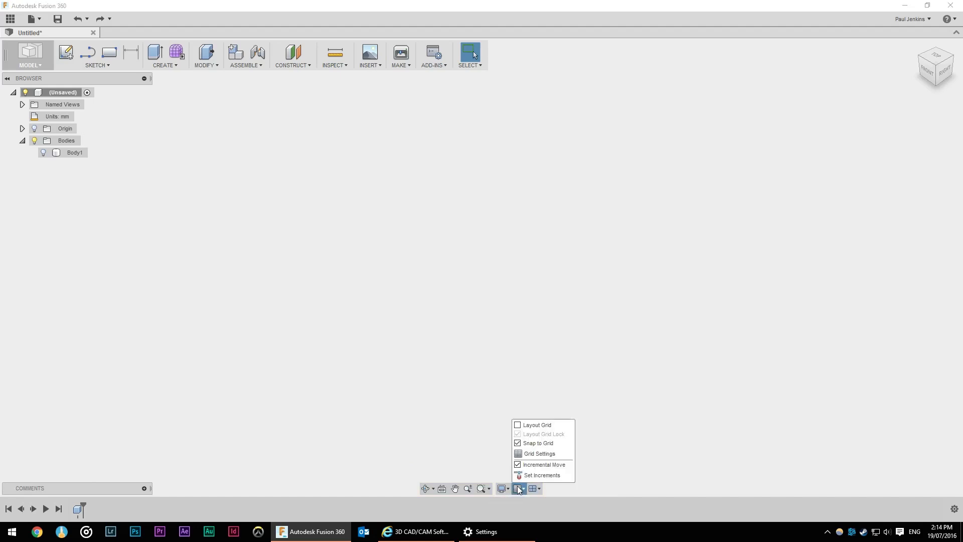
{"action": "left_click", "coordinate": [518, 425]}
{"action": "left_click", "coordinate": [503, 490]}
{"action": "mouse_move", "coordinate": [531, 409]}
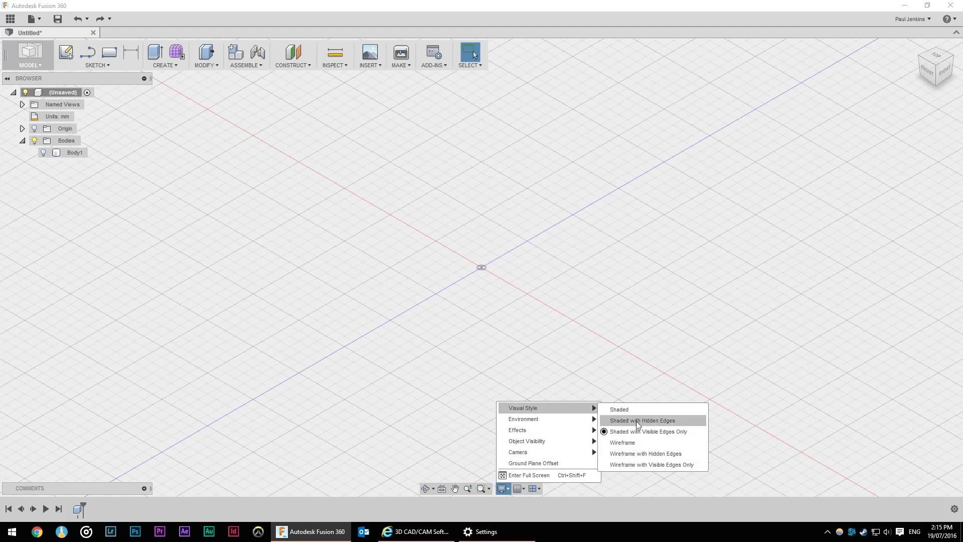
{"action": "mouse_move", "coordinate": [582, 455]}
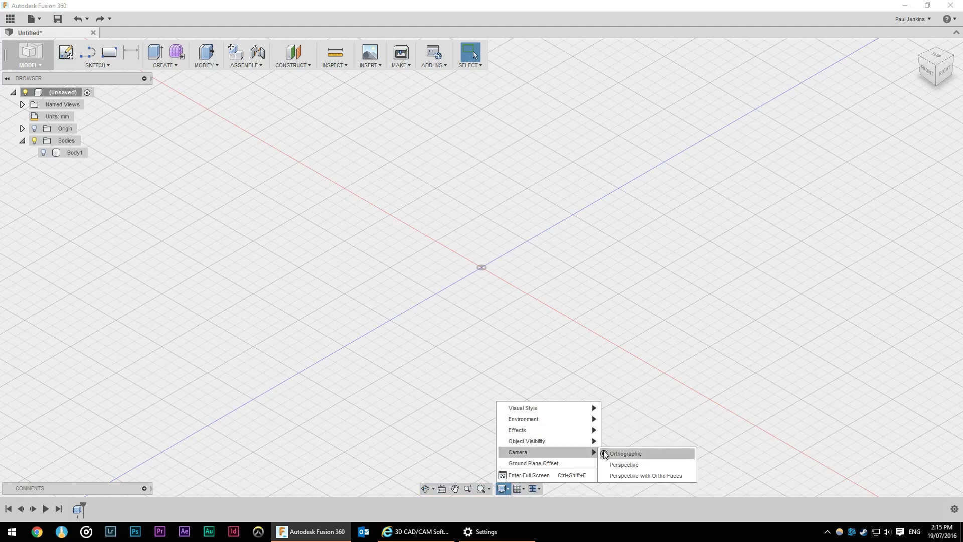
{"action": "left_click", "coordinate": [614, 466]}
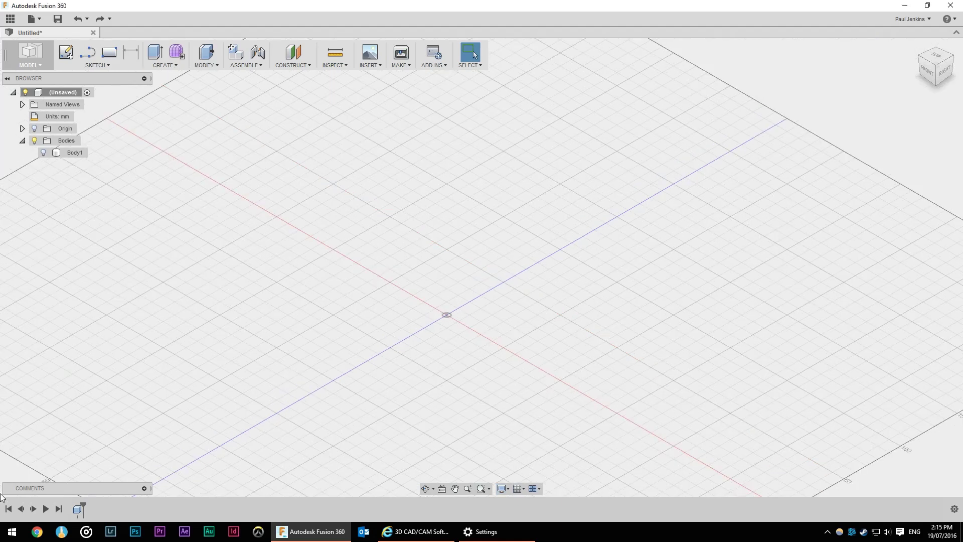
{"action": "mouse_move", "coordinate": [84, 503]}
{"action": "left_mouse_down"}
{"action": "mouse_move", "coordinate": [71, 504]}
{"action": "mouse_move", "coordinate": [83, 503]}
{"action": "left_mouse_up"}
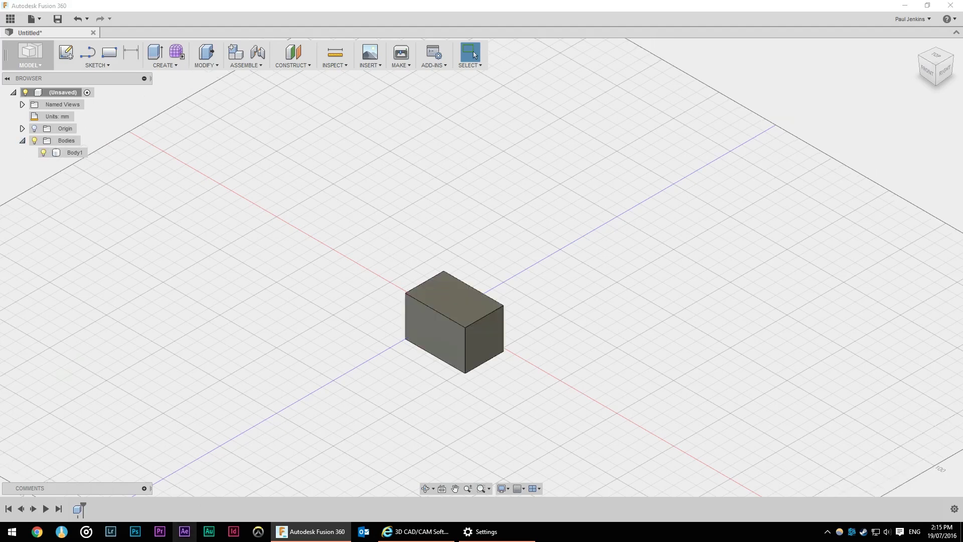
{"action": "key", "text": "ctrl+z"}
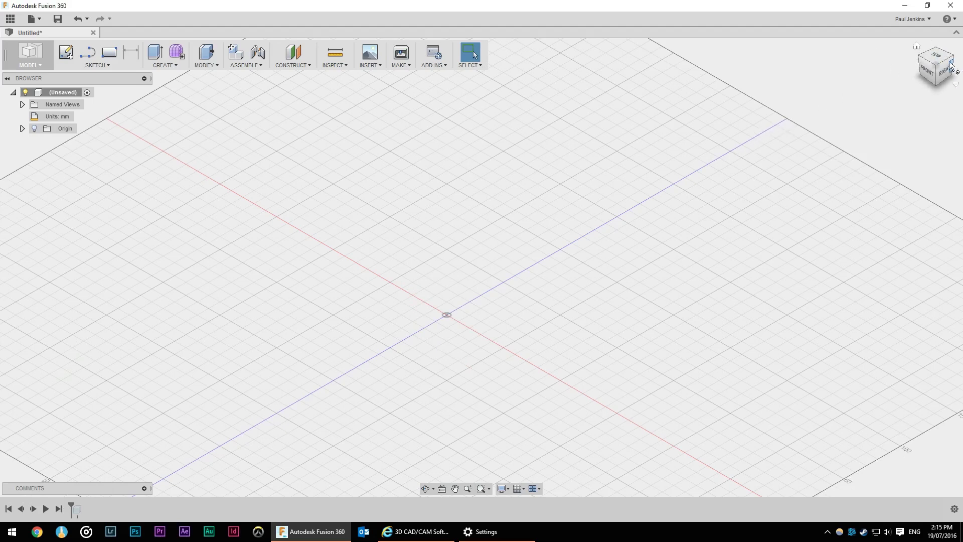
{"action": "left_click", "coordinate": [920, 59]}
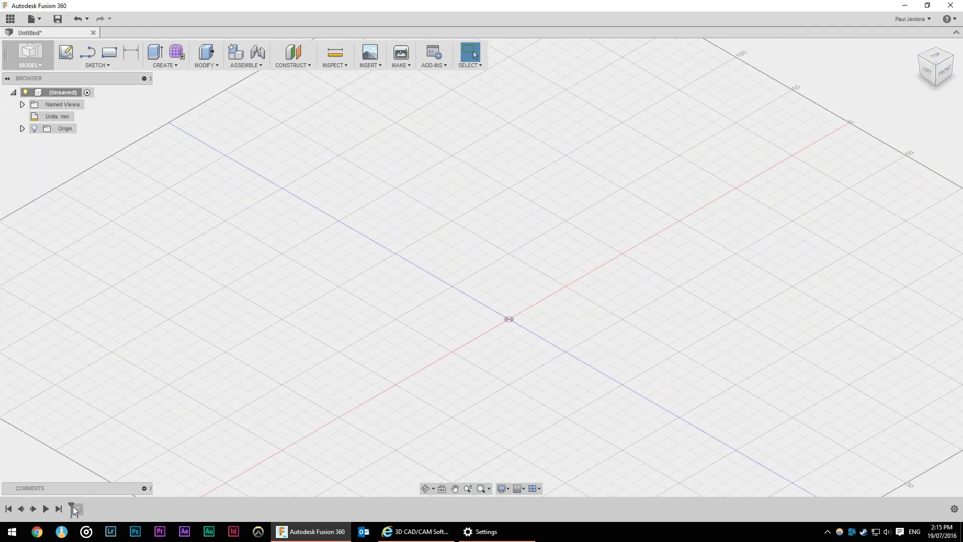
{"action": "left_click_drag", "start_coordinate": [73, 507], "coordinate": [115, 504]}
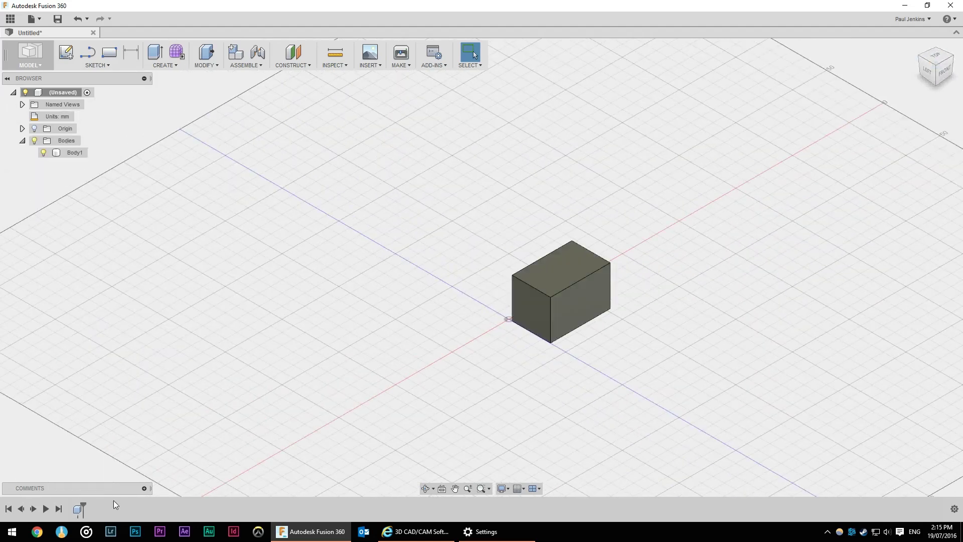
{"action": "left_click", "coordinate": [952, 58]}
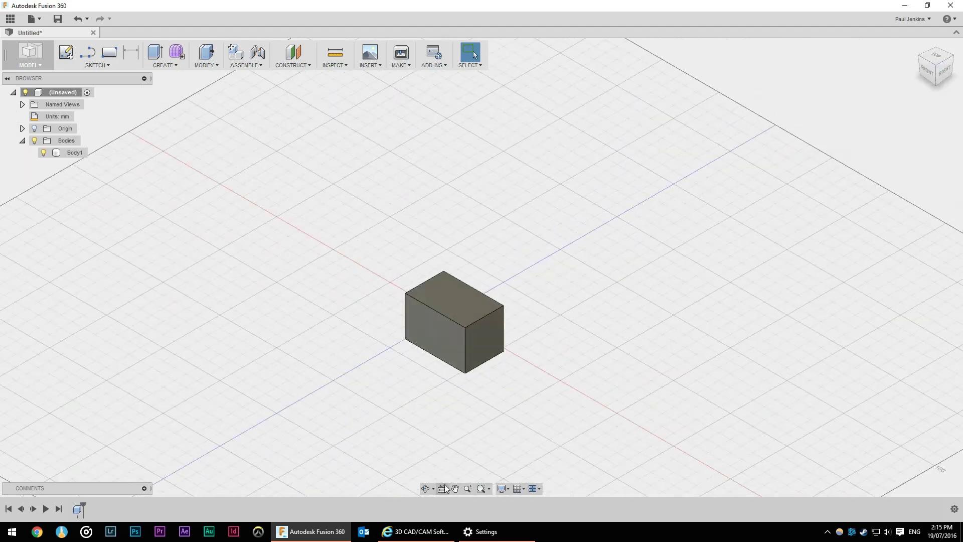
{"action": "scroll", "coordinate": [415, 477], "scroll_direction": "up", "scroll_amount": 2}
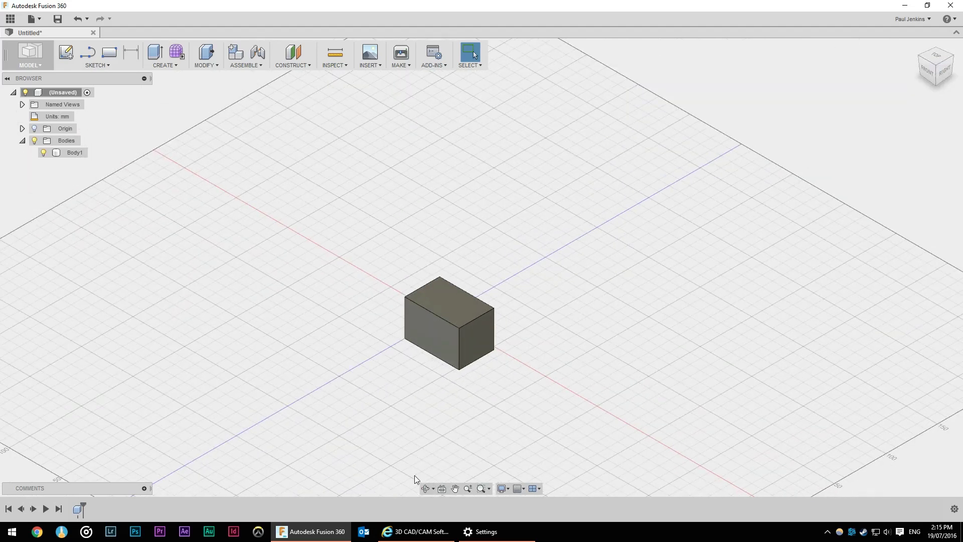
{"action": "left_click", "coordinate": [935, 49]}
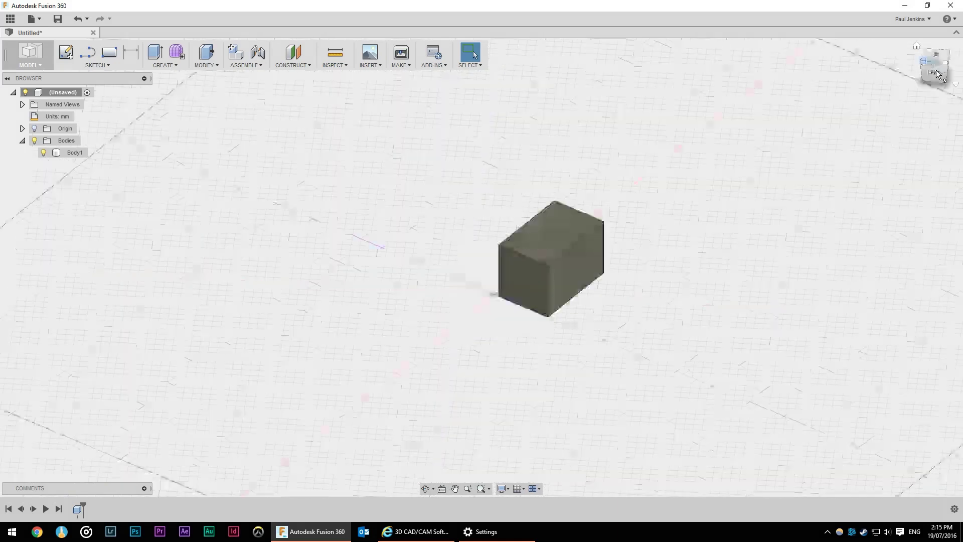
{"action": "left_click", "coordinate": [917, 48]}
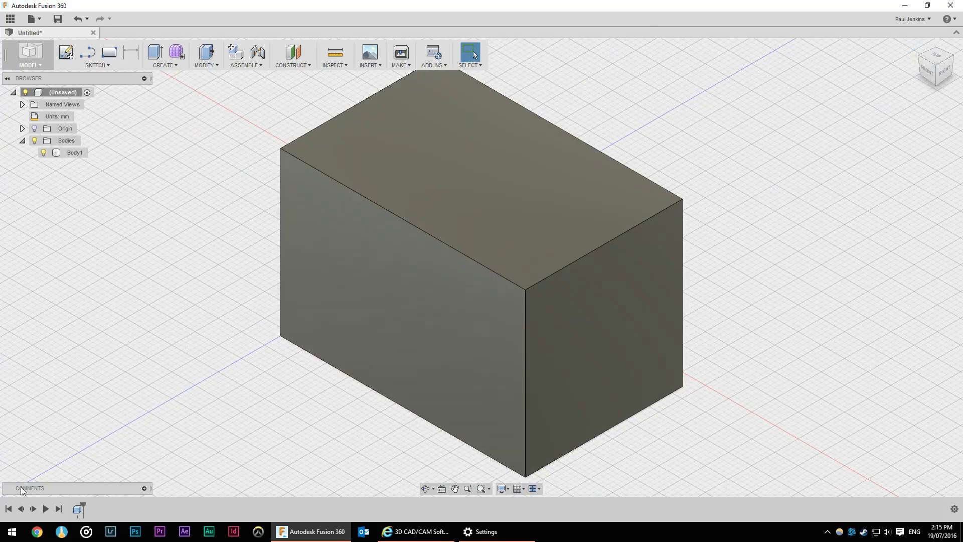
{"action": "left_click_drag", "start_coordinate": [82, 507], "coordinate": [71, 507]}
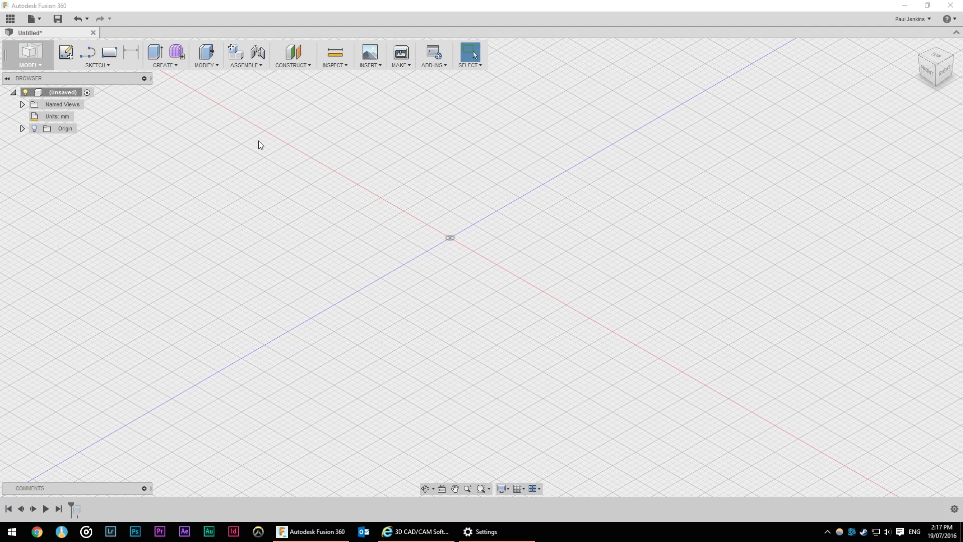
Step: Pin Change Parameters to the toolbar and open the parameters window on the left
{"action": "left_click", "coordinate": [209, 65]}
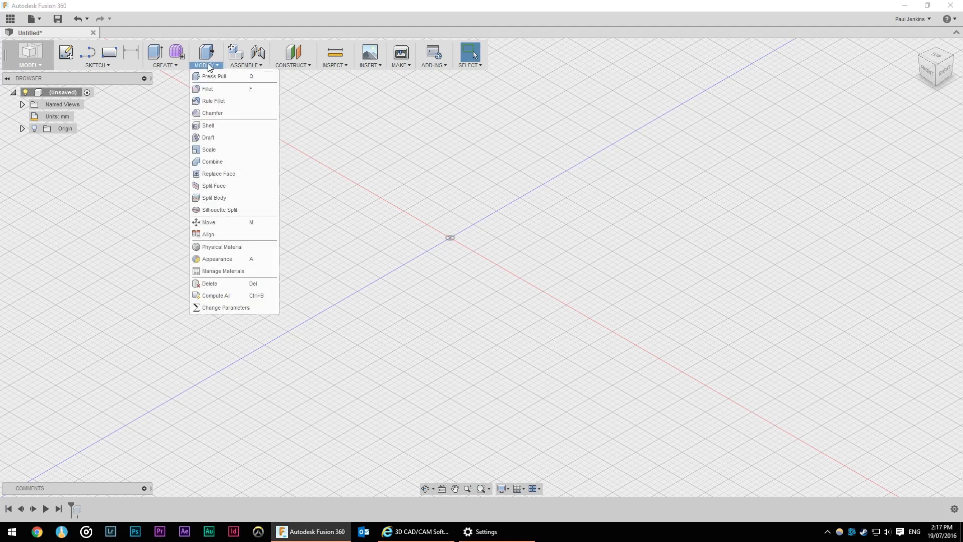
{"action": "left_click", "coordinate": [271, 308]}
{"action": "left_click", "coordinate": [224, 52]}
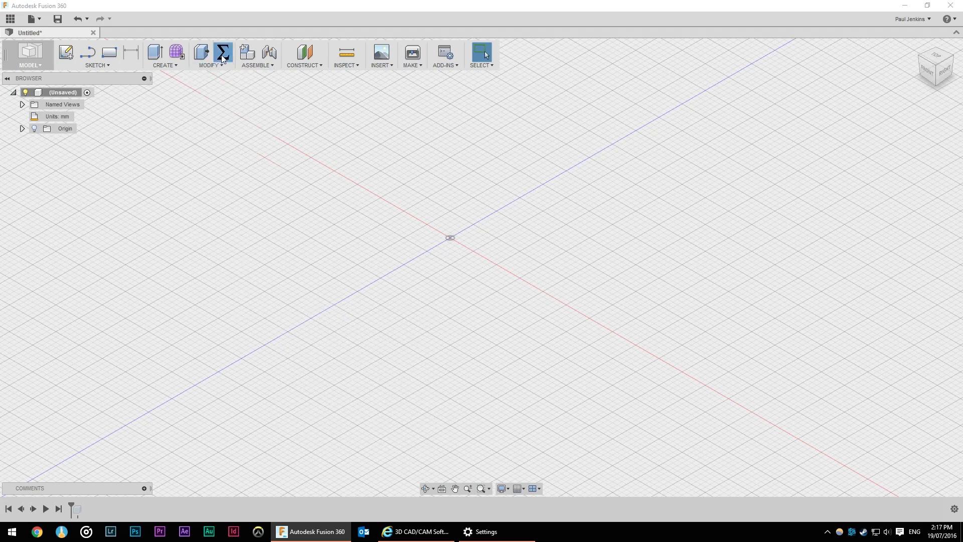
{"action": "left_click_drag", "start_coordinate": [677, 148], "coordinate": [575, 171]}
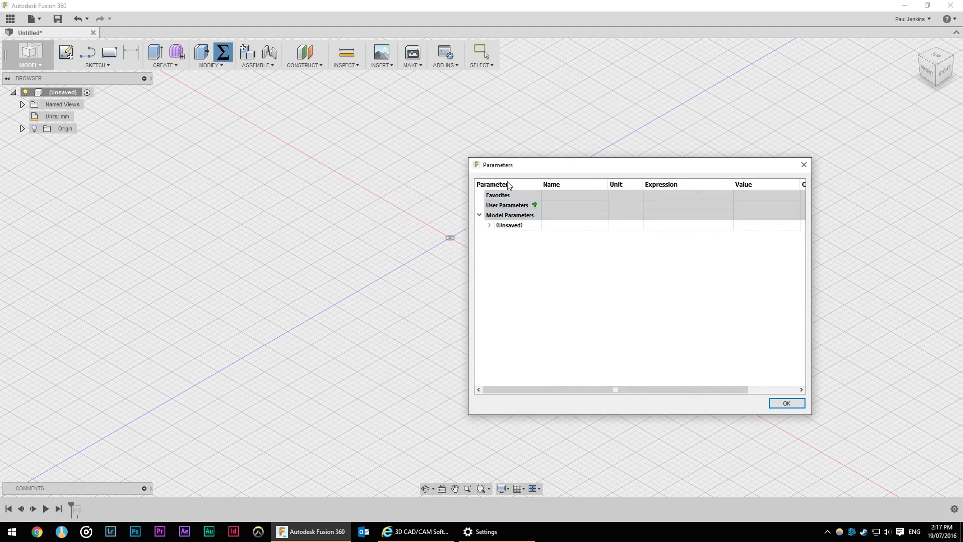
{"action": "left_click_drag", "start_coordinate": [512, 169], "coordinate": [138, 157]}
Step: Add user parameter ShelfHeight with value 300 mm
{"action": "left_click", "coordinate": [161, 192]}
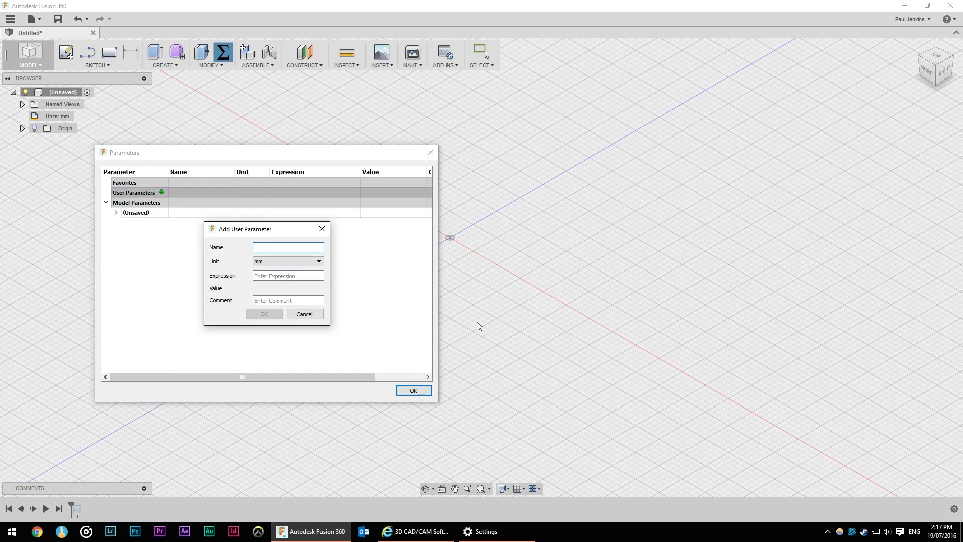
{"action": "type", "text": "Book"}
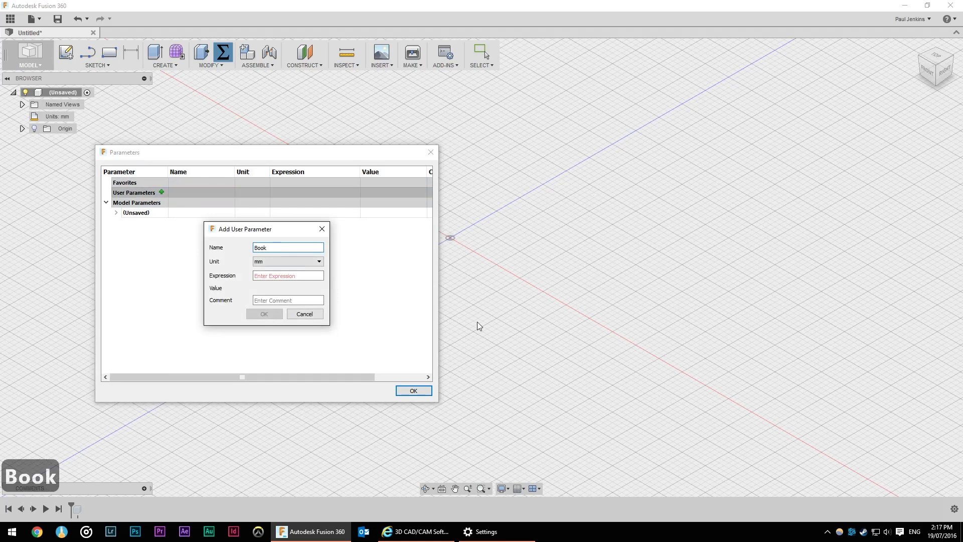
{"action": "key", "text": "ctrl+a"}
{"action": "type", "text": "ShelfHeight"}
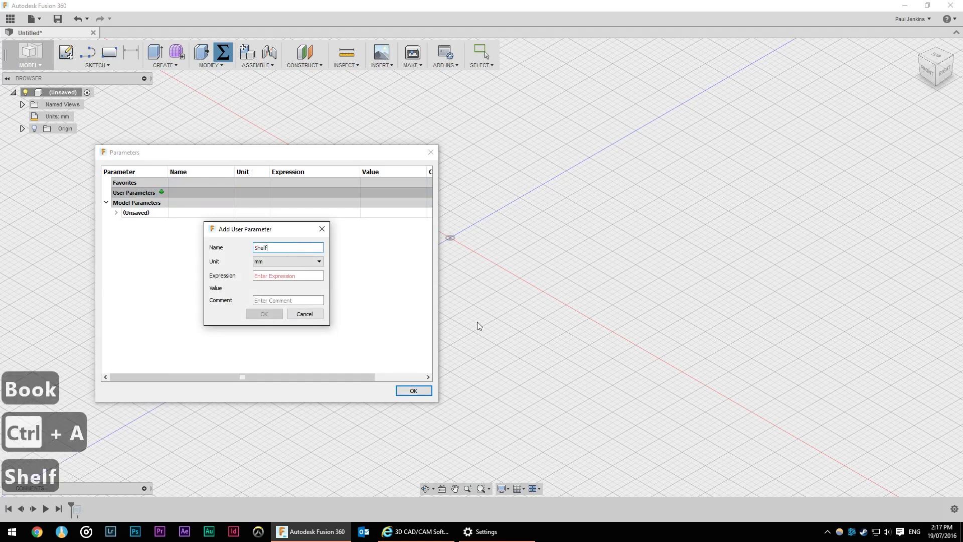
{"action": "key", "text": "Tab"}
{"action": "key", "text": "Tab"}
{"action": "type", "text": "300"}
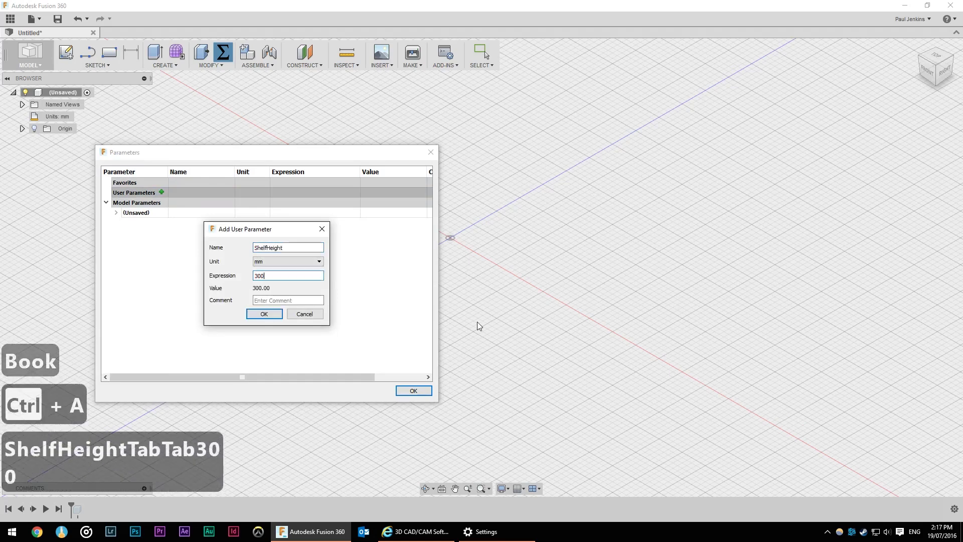
{"action": "key", "text": "Return"}
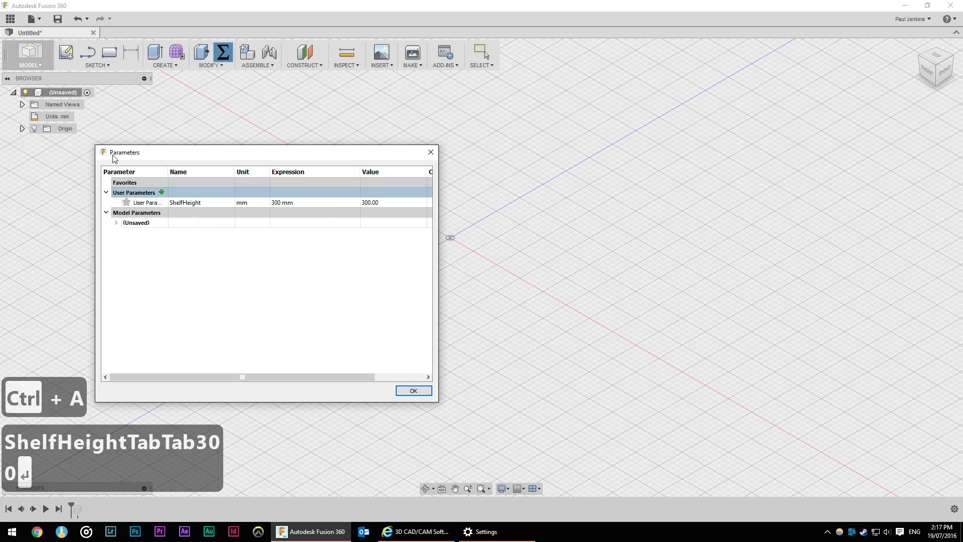
Step: Add user parameter MaterialThickness with value 19 mm
{"action": "left_click", "coordinate": [162, 192]}
{"action": "type", "text": "T"}
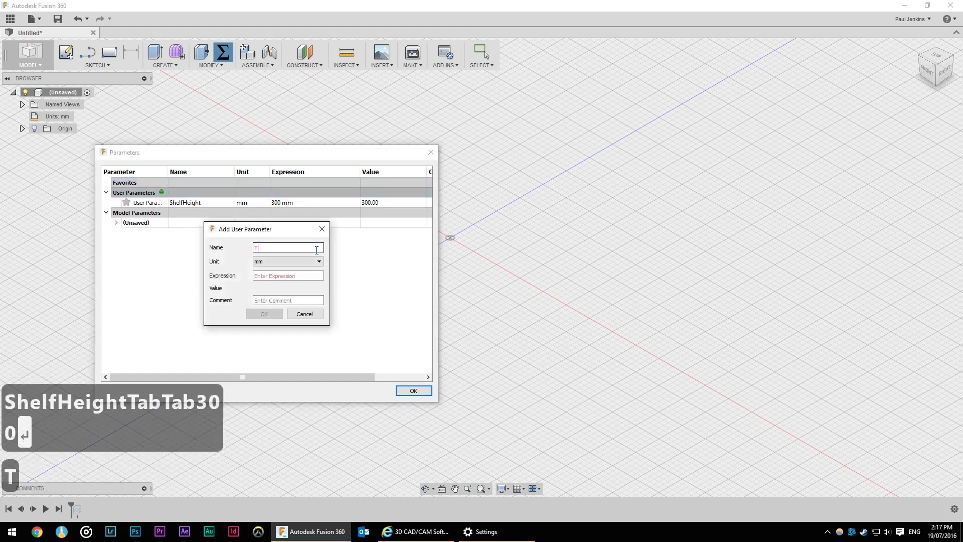
{"action": "key", "text": "BackSpace"}
{"action": "type", "text": "MAteri"}
{"action": "type", "text": "MaterialThickne"}
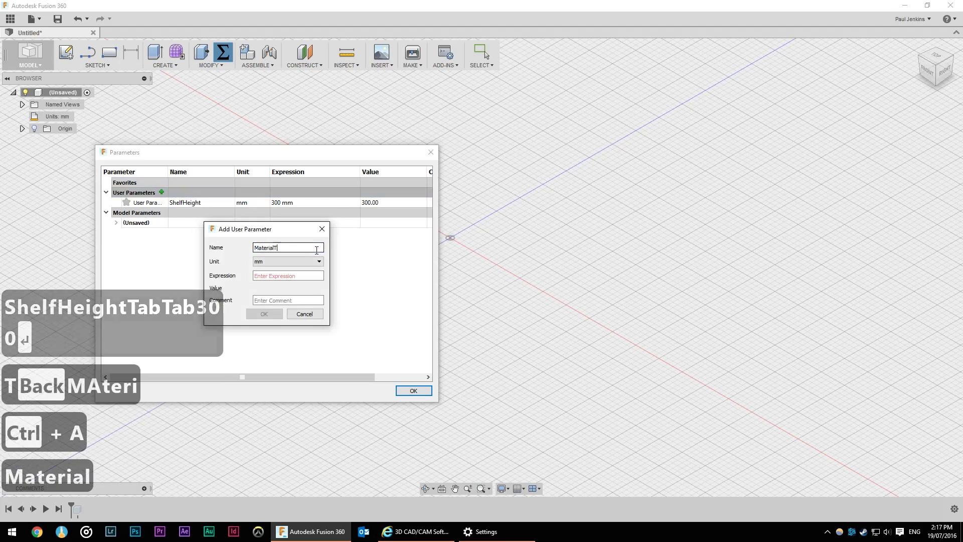
{"action": "type", "text": "ss"}
{"action": "key", "text": "Tab"}
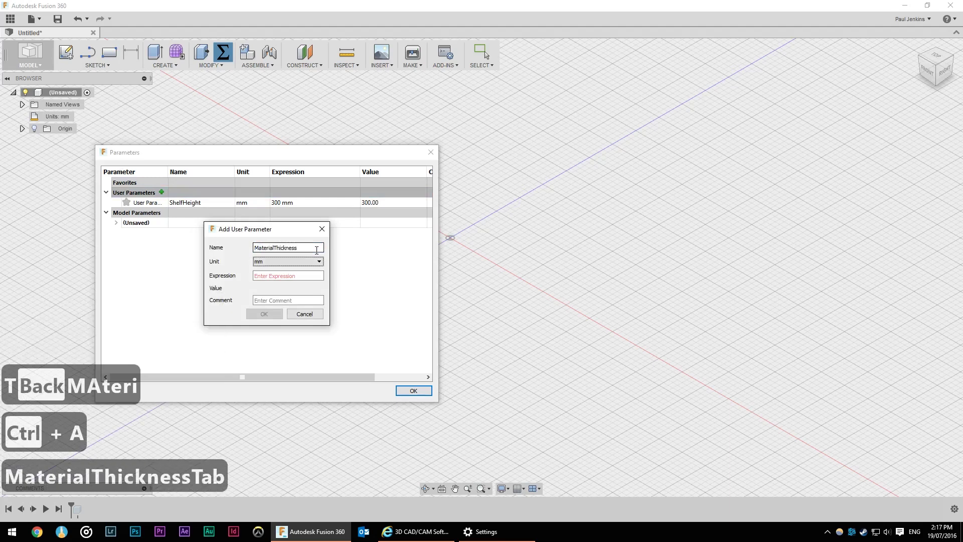
{"action": "key", "text": "Tab"}
{"action": "type", "text": "199"}
{"action": "key", "text": "BackSpace"}
{"action": "key", "text": "Return"}
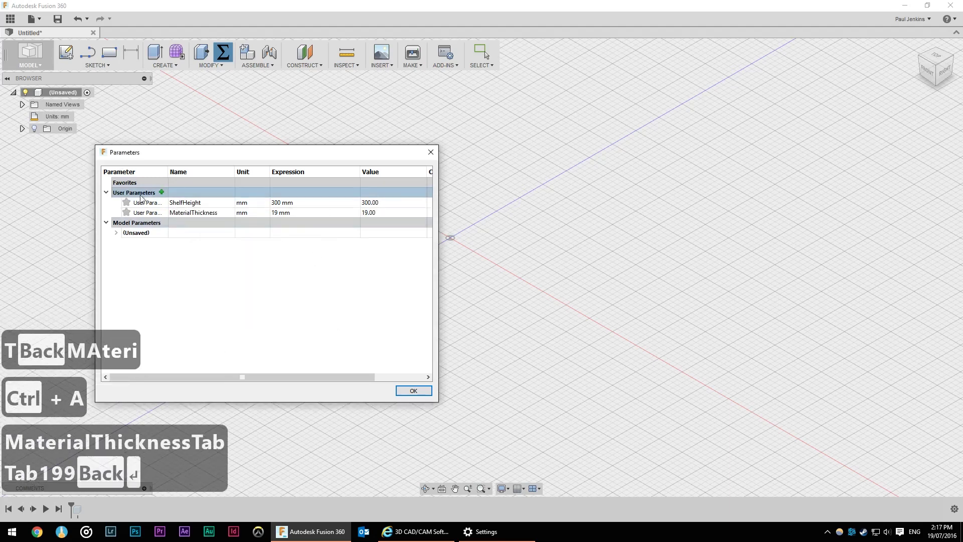
Step: Add unitless user parameter ShelfCount with value 5, copying its name
{"action": "left_click", "coordinate": [161, 192]}
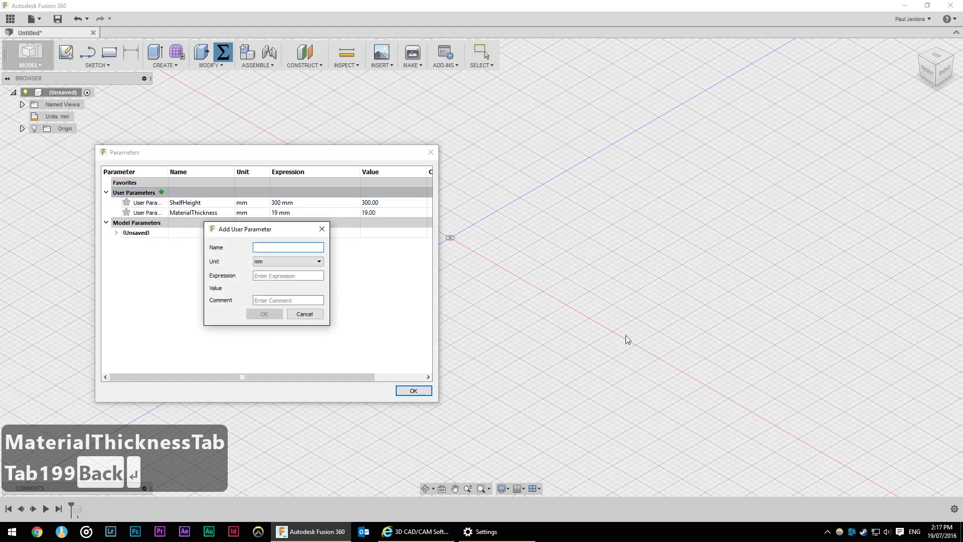
{"action": "type", "text": "5"}
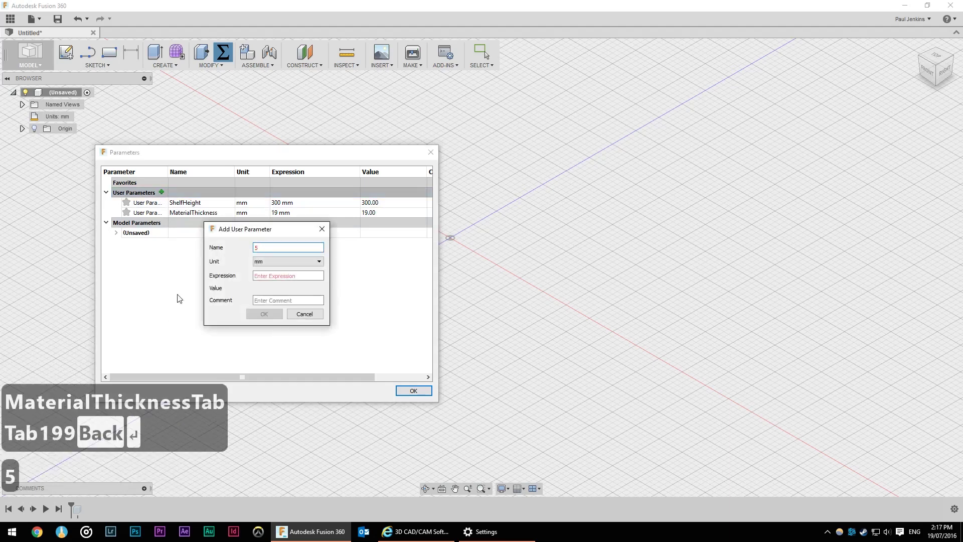
{"action": "key", "text": "ctrl+a"}
{"action": "type", "text": "Shelves"}
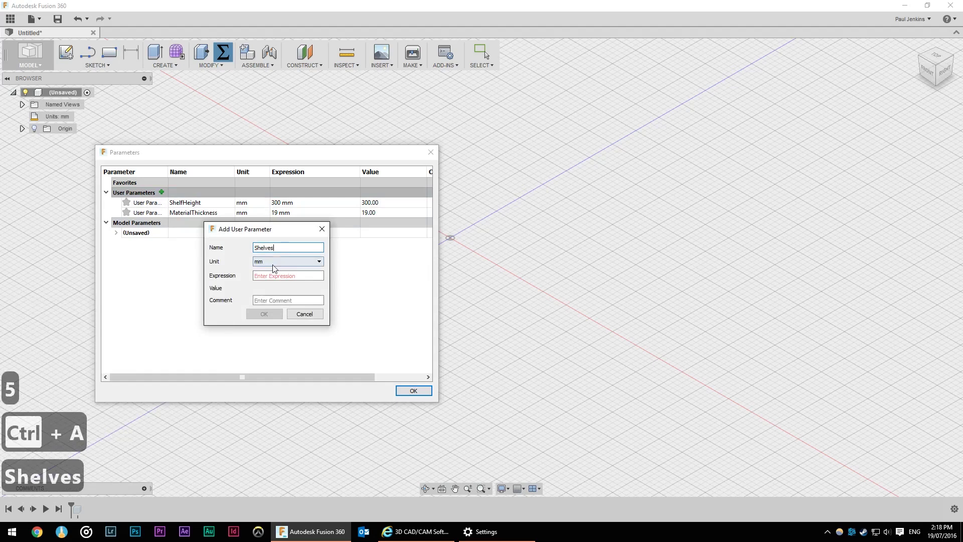
{"action": "left_click", "coordinate": [315, 262]}
{"action": "left_click", "coordinate": [281, 251]}
{"action": "key", "text": "ctrl+a"}
{"action": "type", "text": "Shel"}
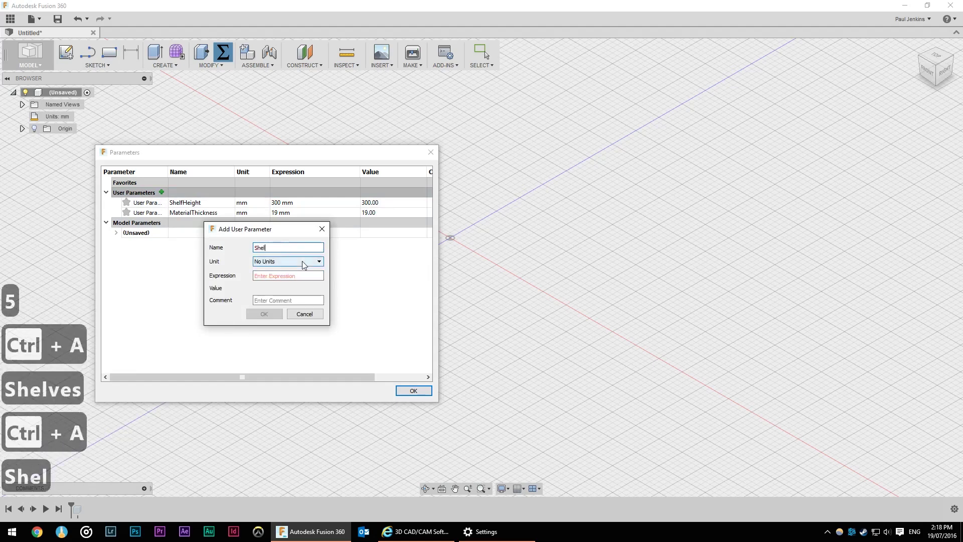
{"action": "type", "text": "fCount"}
{"action": "key", "text": "ctrl+a"}
{"action": "key", "text": "ctrl+c"}
{"action": "left_click", "coordinate": [298, 275]}
{"action": "type", "text": "5"}
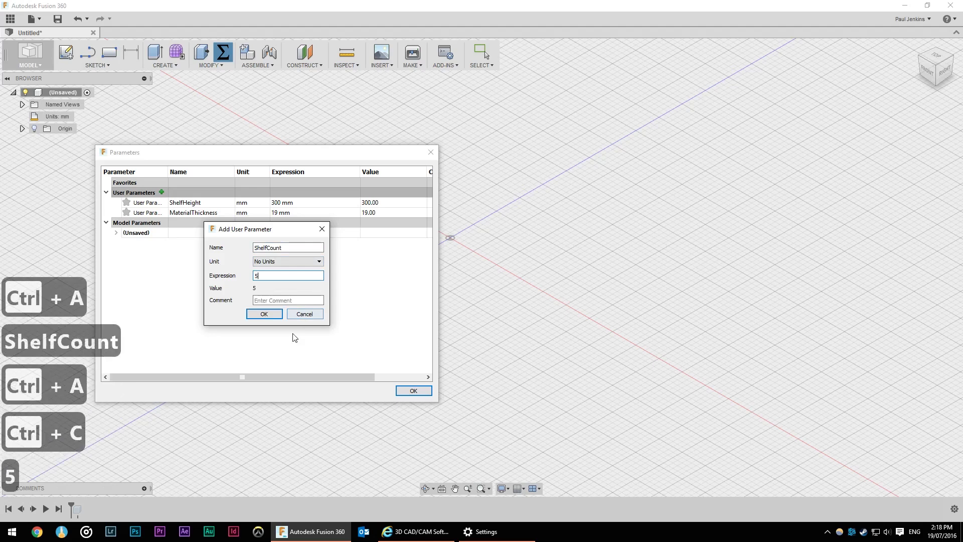
{"action": "left_click", "coordinate": [264, 313]}
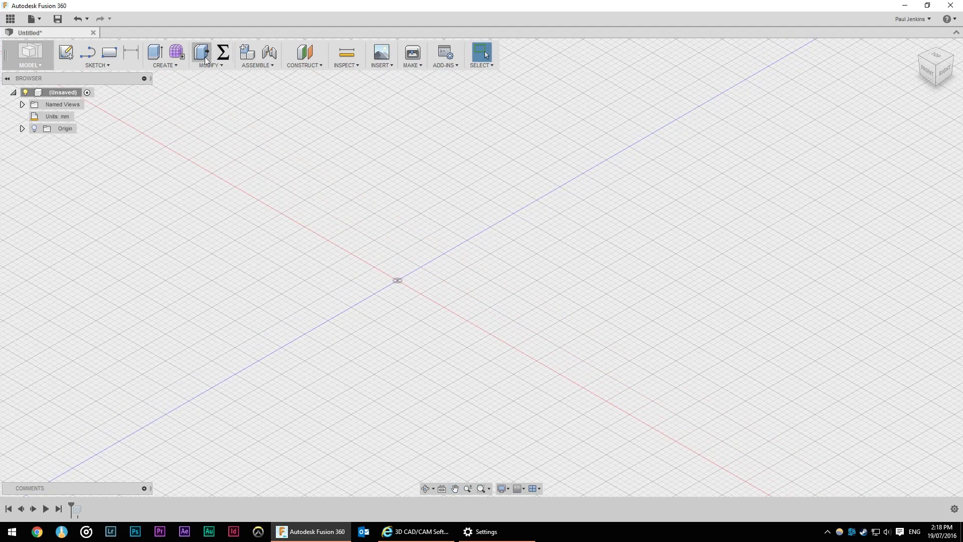
{"action": "left_click", "coordinate": [169, 66]}
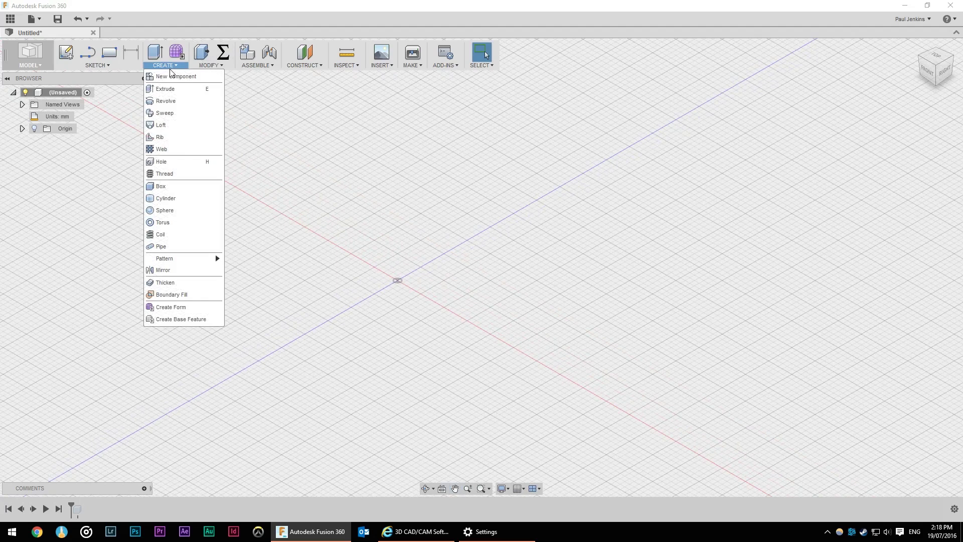
{"action": "left_click", "coordinate": [172, 188]}
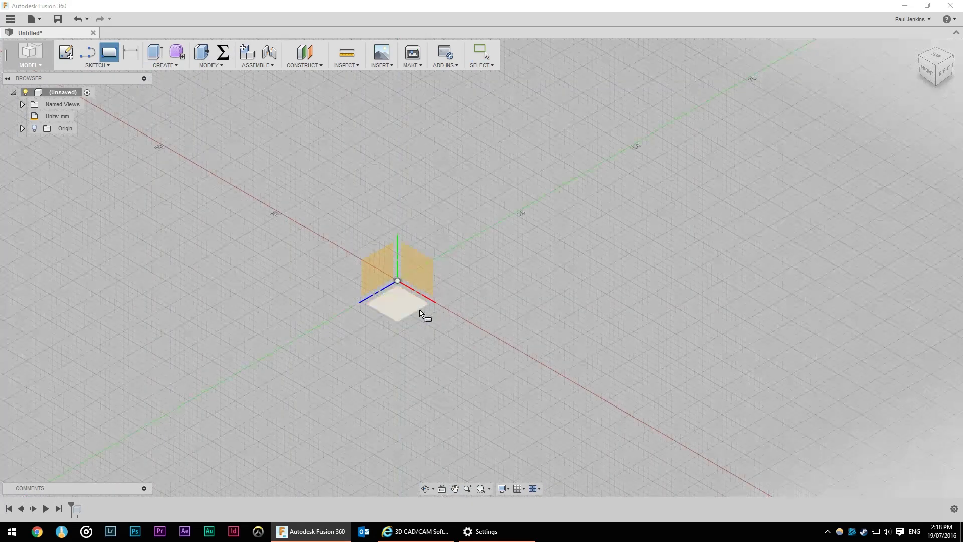
{"action": "left_click", "coordinate": [424, 314]}
{"action": "left_click", "coordinate": [397, 280]}
{"action": "left_click", "coordinate": [369, 354]}
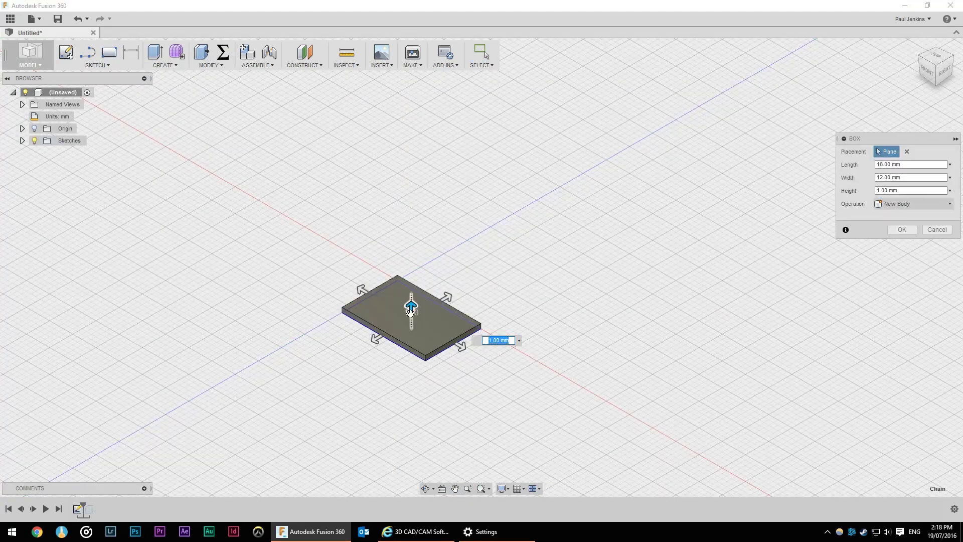
{"action": "left_click_drag", "start_coordinate": [414, 302], "coordinate": [412, 206]}
{"action": "key", "text": "Return"}
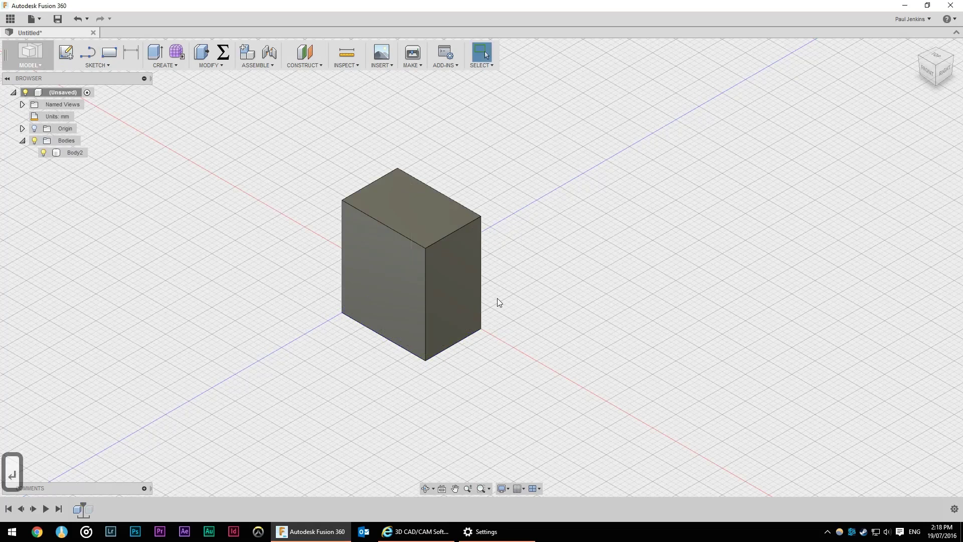
{"action": "key", "text": "ctrl+z"}
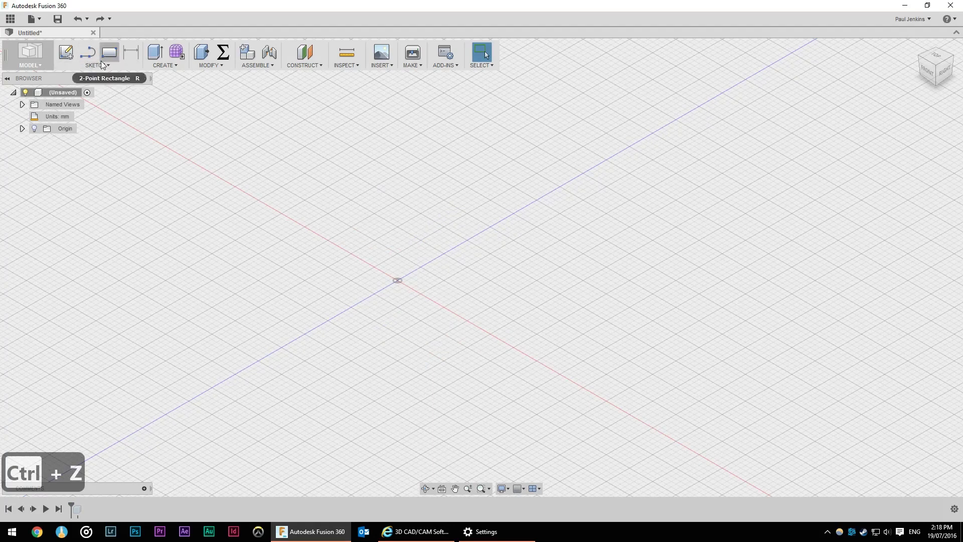
Step: Start a new sketch on the front origin plane
{"action": "left_click", "coordinate": [68, 56]}
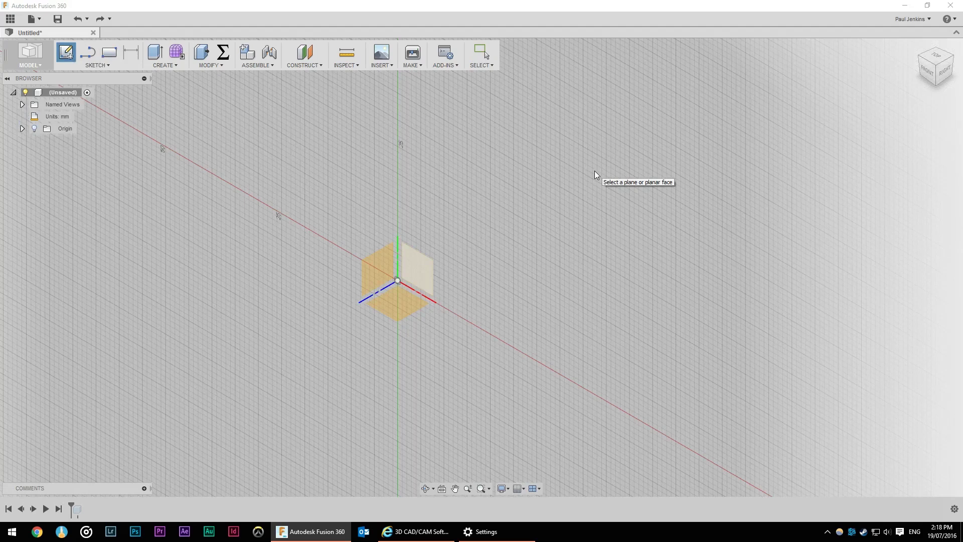
{"action": "left_click", "coordinate": [418, 273]}
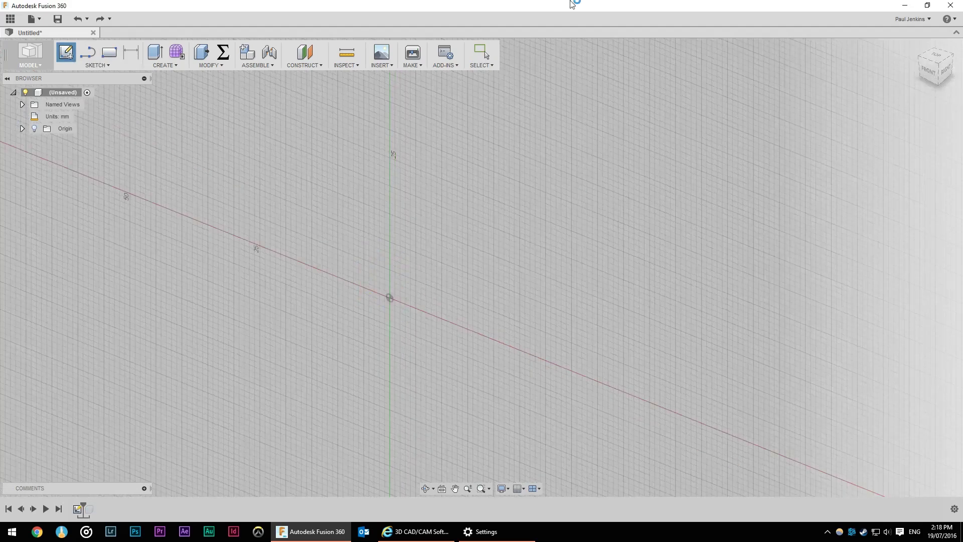
{"action": "scroll", "coordinate": [400, 293], "scroll_direction": "down", "scroll_amount": 3}
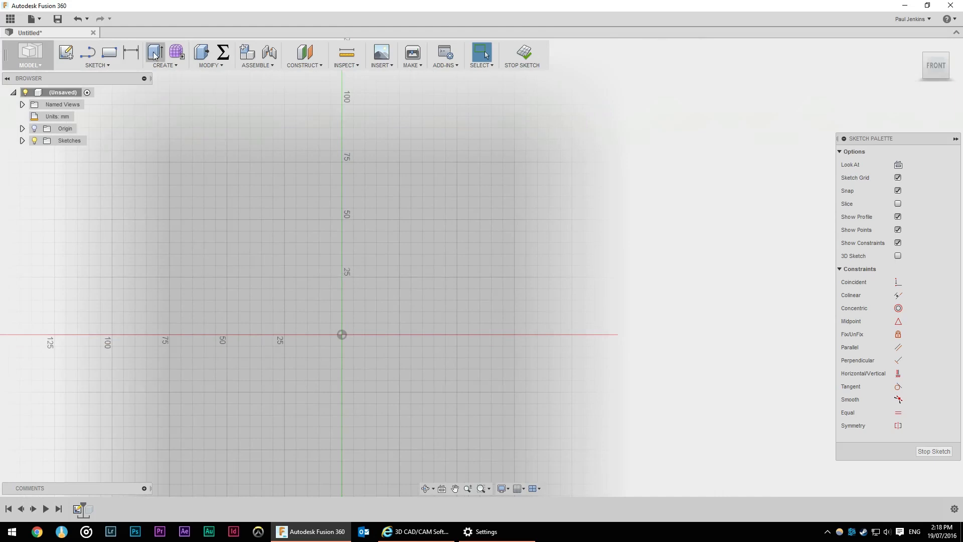
Step: Draw a 2-point rectangle from the origin, 800 mm tall by 500 mm wide
{"action": "left_click", "coordinate": [109, 52]}
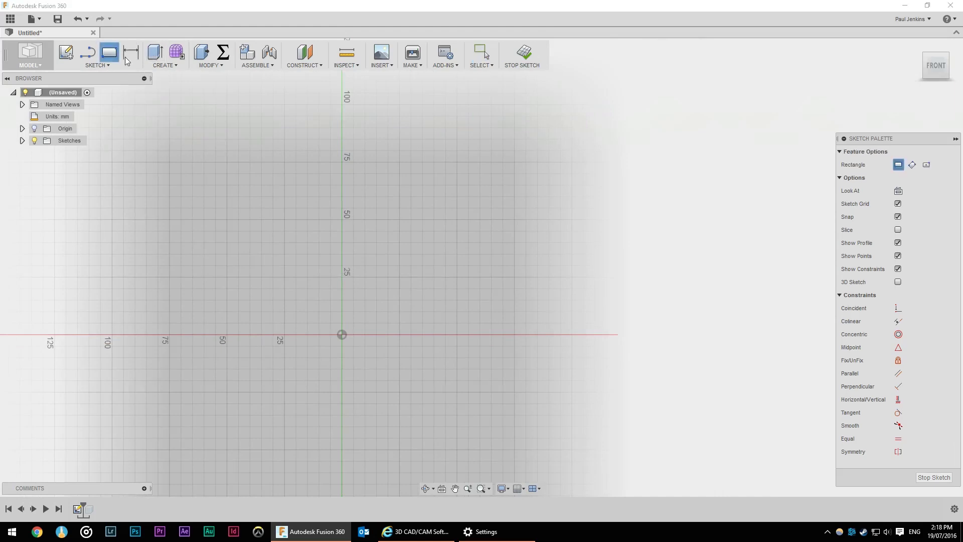
{"action": "left_click", "coordinate": [342, 335]}
{"action": "left_click", "coordinate": [483, 161]}
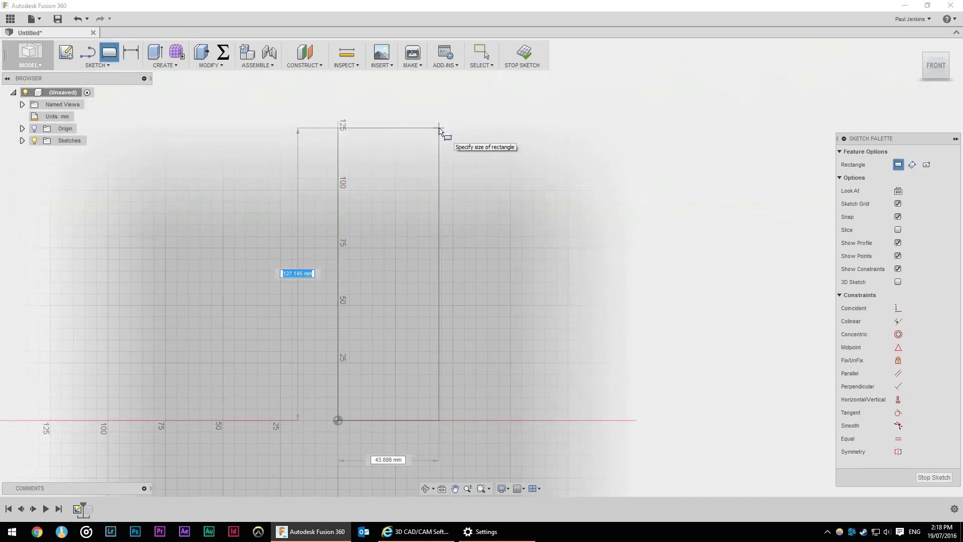
{"action": "type", "text": "800"}
{"action": "key", "text": "Tab"}
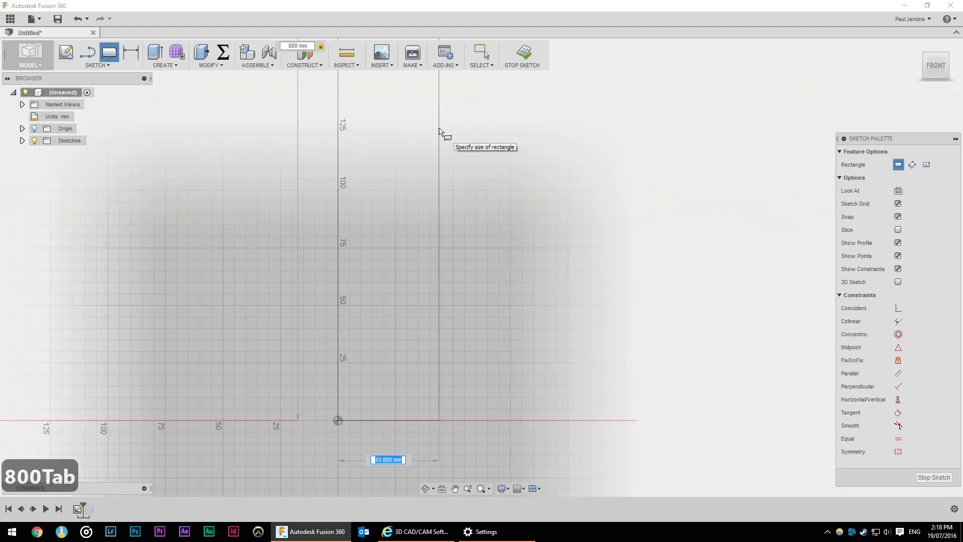
{"action": "type", "text": "500"}
{"action": "key", "text": "Return"}
{"action": "scroll", "coordinate": [525, 350], "scroll_direction": "down", "scroll_amount": 5}
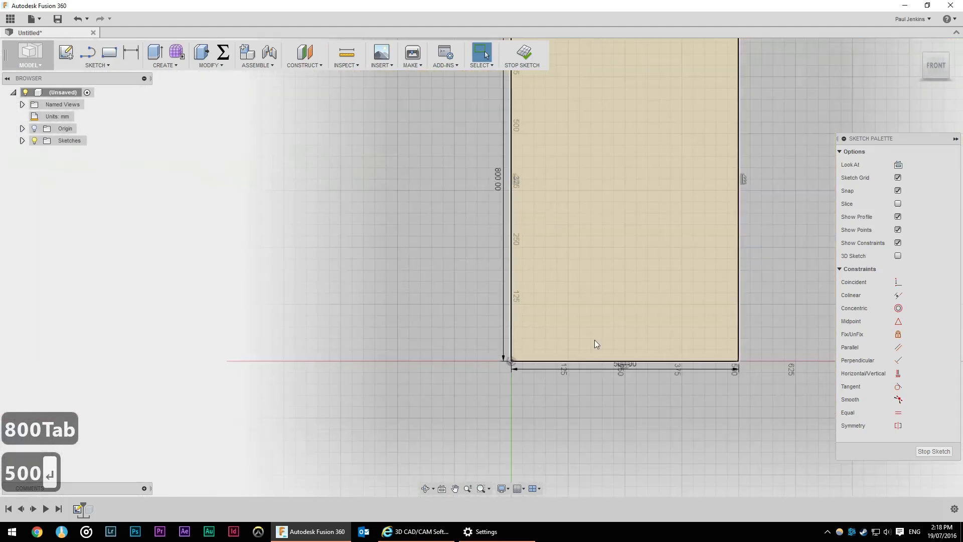
{"action": "scroll", "coordinate": [475, 430], "scroll_direction": "up", "scroll_amount": 2}
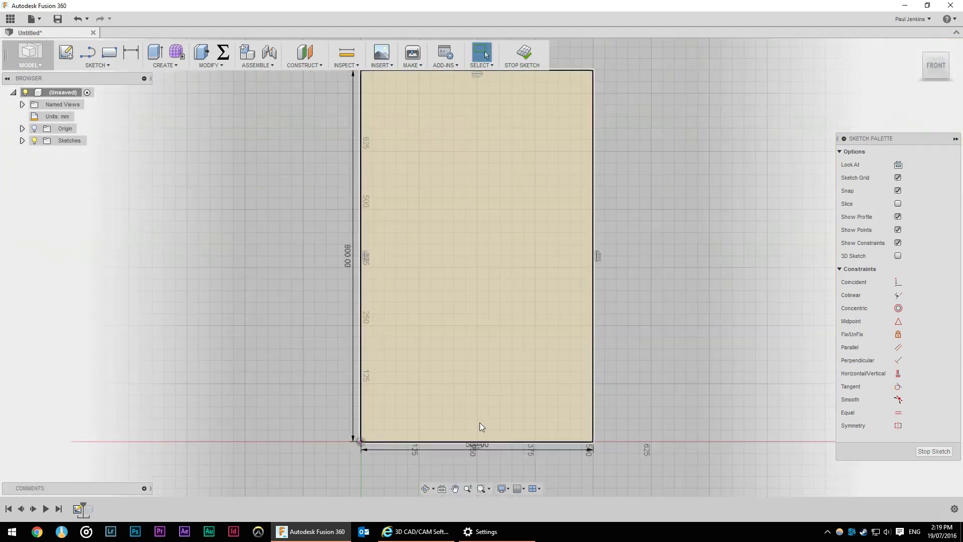
{"action": "scroll", "coordinate": [636, 414], "scroll_direction": "down", "scroll_amount": 2}
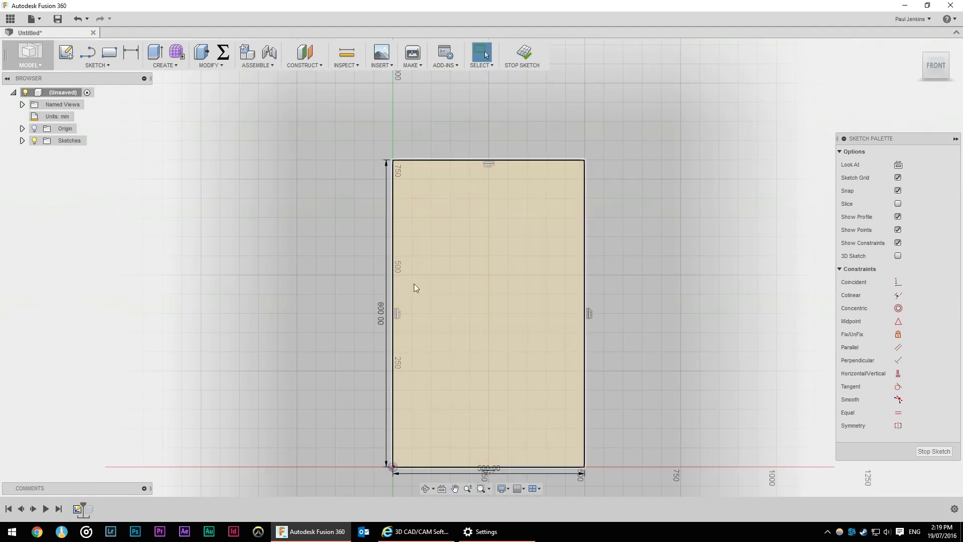
Step: Add a new user parameter named BookcaseHeight in the parameters table
{"action": "left_click", "coordinate": [223, 52]}
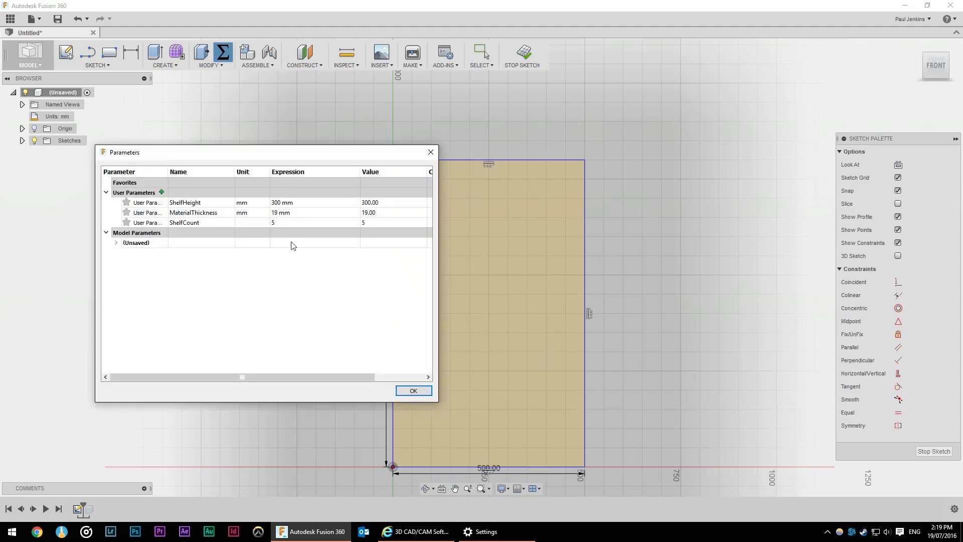
{"action": "left_click", "coordinate": [162, 192]}
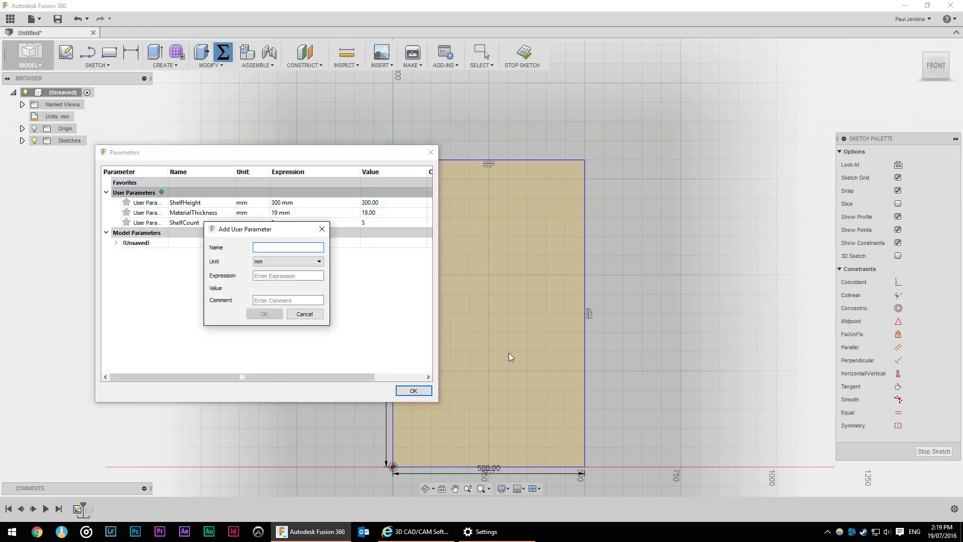
{"action": "type", "text": "BookcaseHeight"}
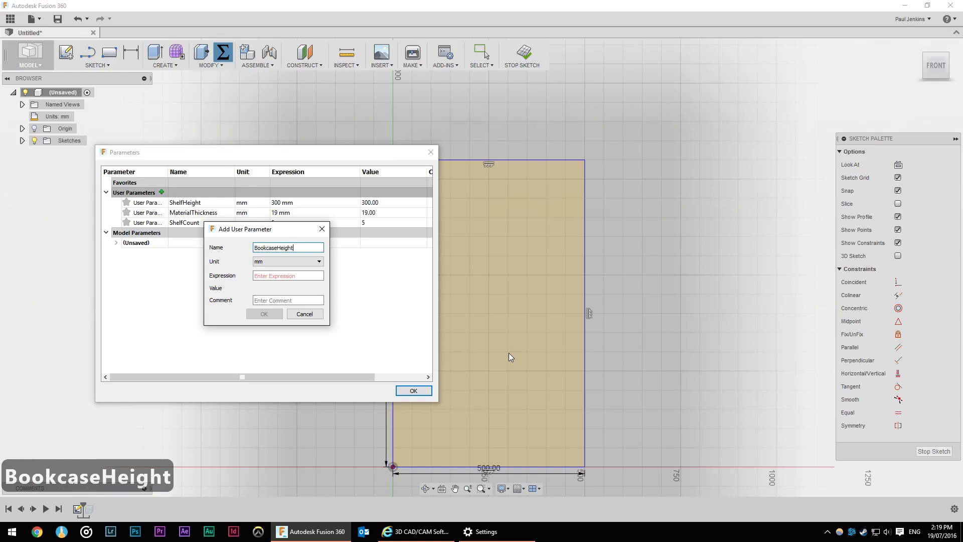
{"action": "key", "text": "Tab"}
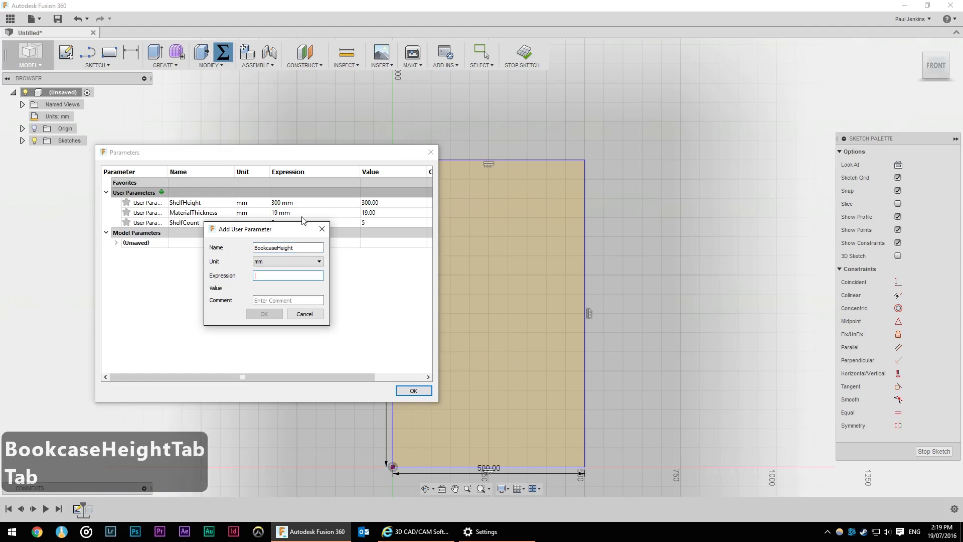
{"action": "left_click_drag", "start_coordinate": [270, 239], "coordinate": [308, 315]}
Step: Give BookcaseHeight the expression (ShelfHeight + MaterialThickness) * ShelfCount and copy its name
{"action": "type", "text": "Shelf"}
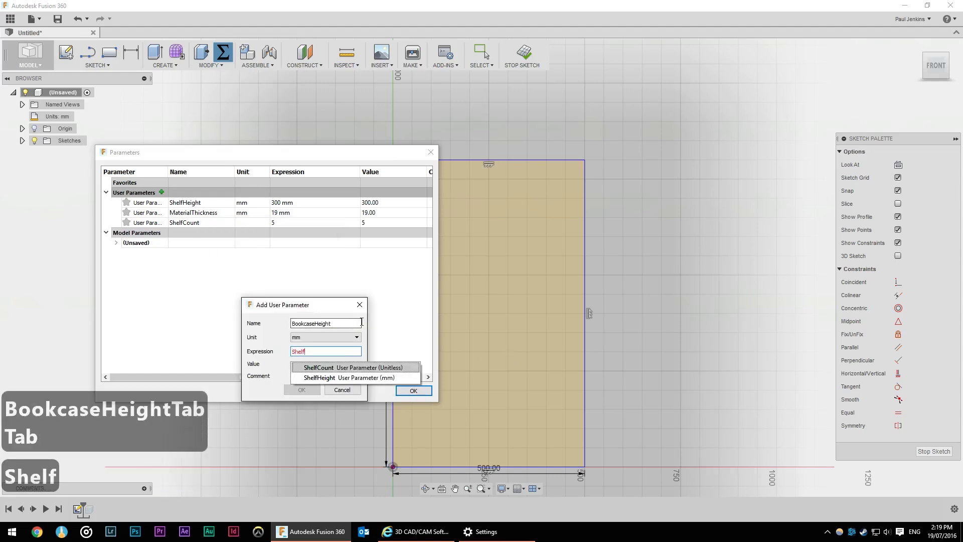
{"action": "type", "text": "Height +"}
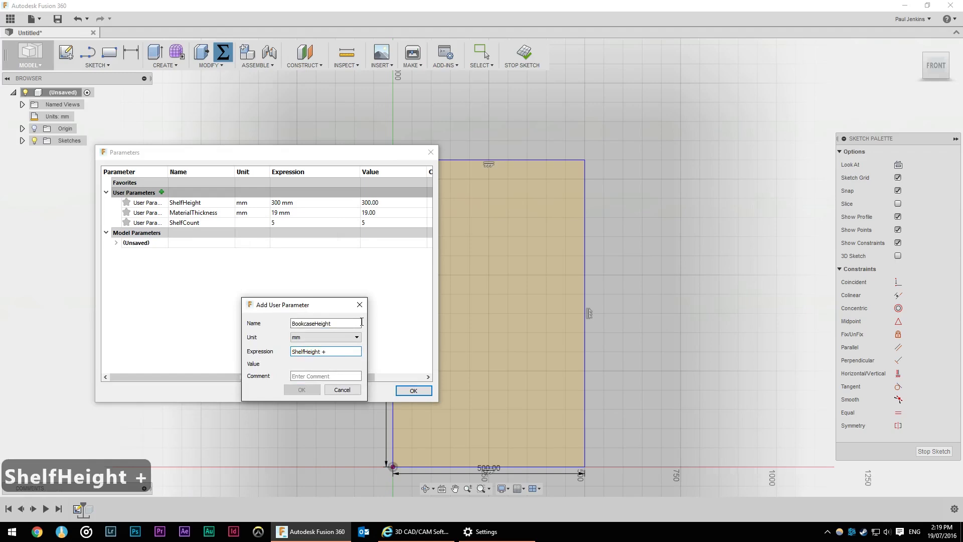
{"action": "type", "text": " MaterialThic"}
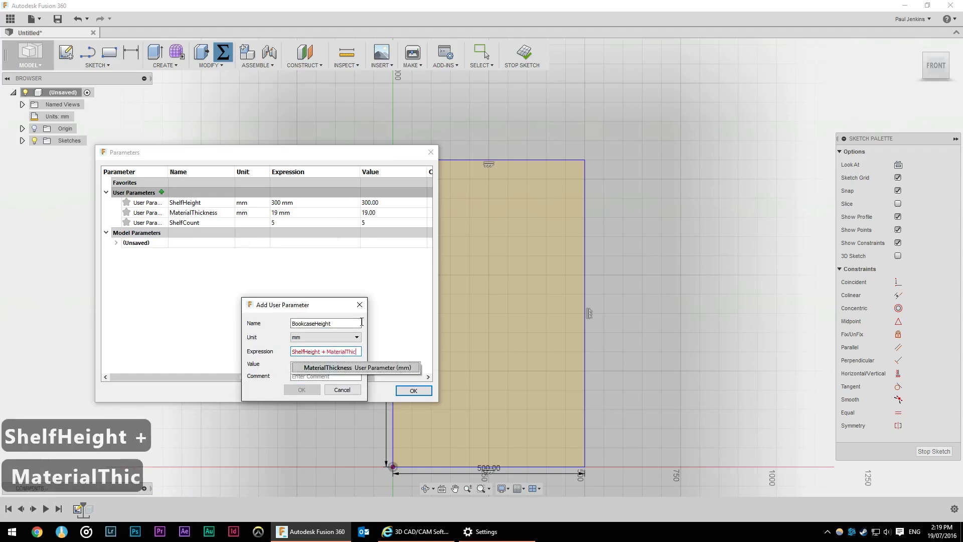
{"action": "type", "text": "kness)"}
{"action": "key", "text": "Home"}
{"action": "type", "text": "*"}
{"action": "key", "text": "BackSpace"}
{"action": "type", "text": "("}
{"action": "key", "text": "End"}
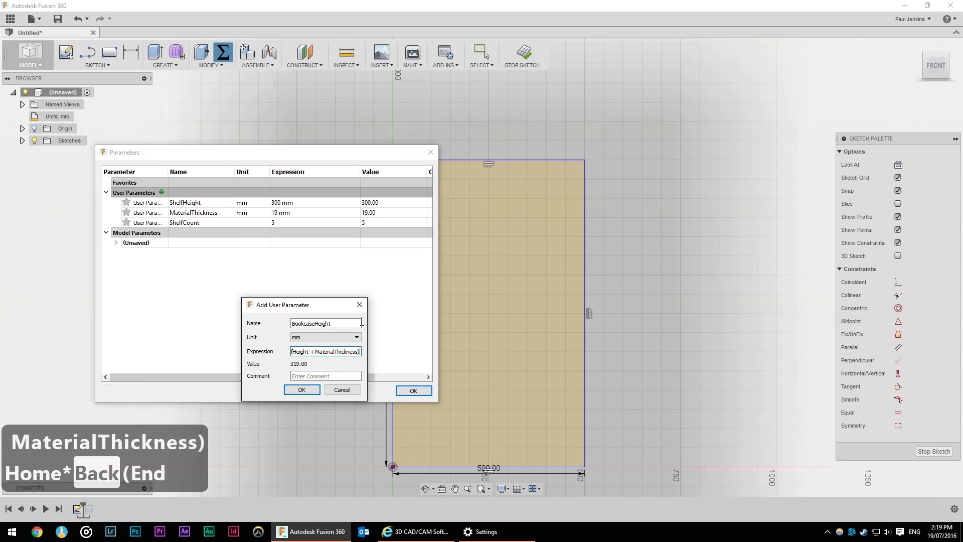
{"action": "type", "text": "* Shelf"}
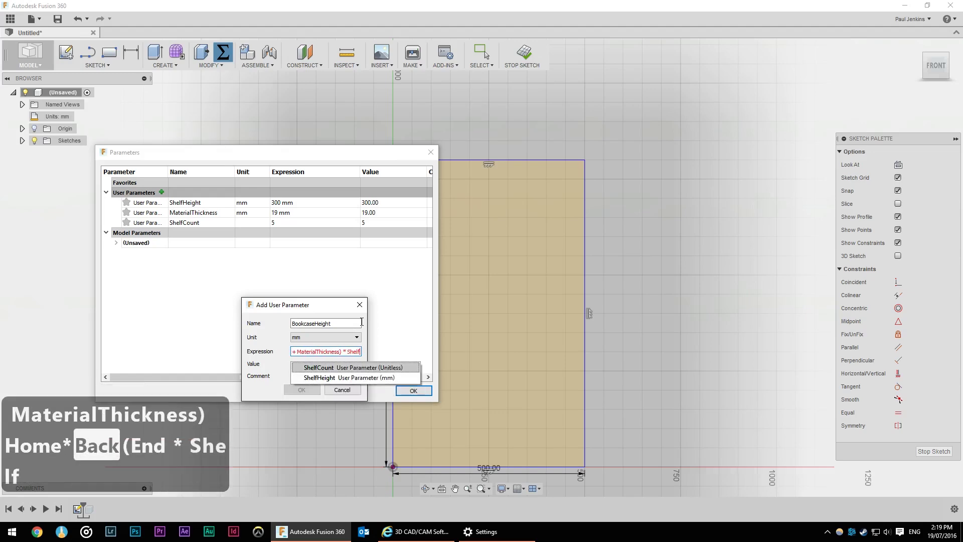
{"action": "key", "text": "Return"}
{"action": "key", "text": "Return"}
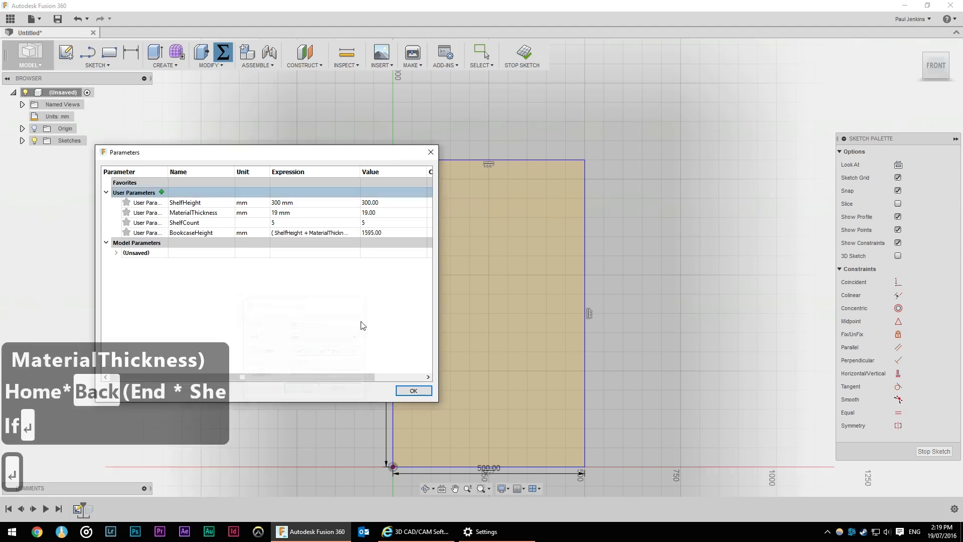
{"action": "key", "text": "Return"}
{"action": "key", "text": "ctrl+c"}
Step: Drive the rectangle height with BookcaseHeight (1595 mm), testing it by appending +100 to the expression
{"action": "key", "text": "ctrl+v"}
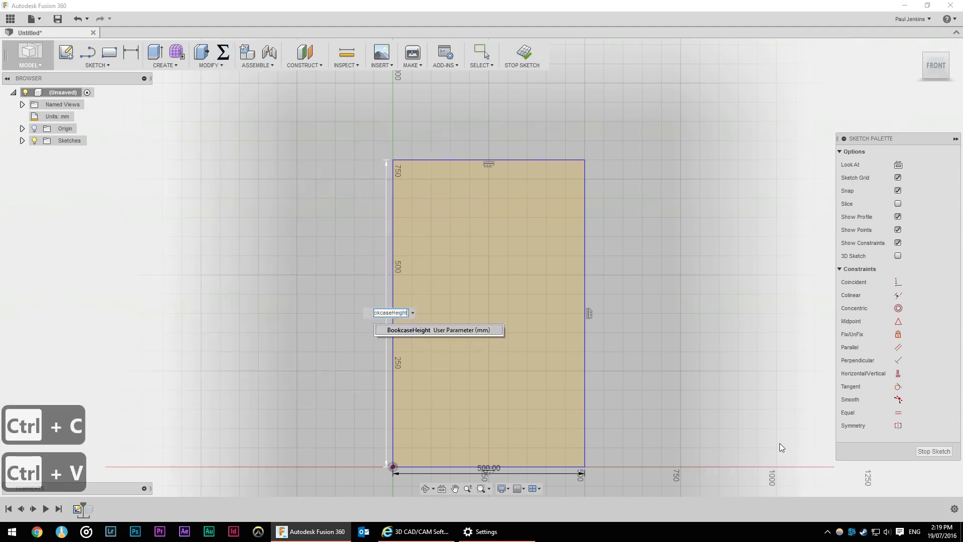
{"action": "key", "text": "Return"}
{"action": "key", "text": "Return"}
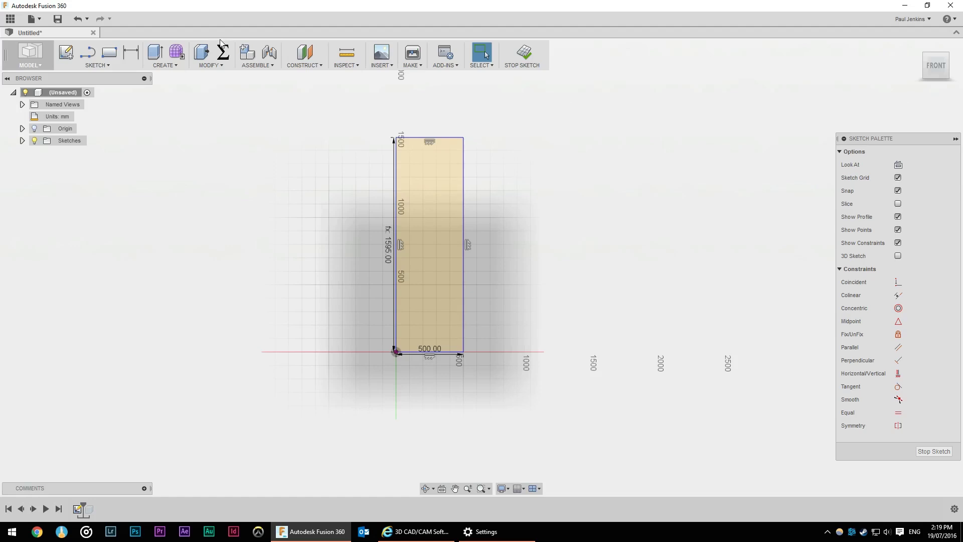
{"action": "left_click", "coordinate": [224, 52]}
{"action": "left_click_drag", "start_coordinate": [350, 165], "coordinate": [789, 171]}
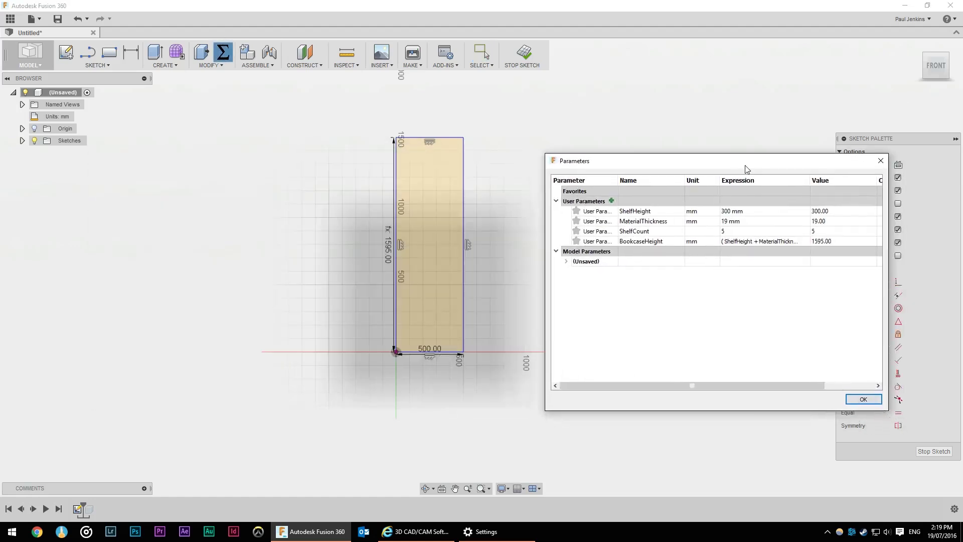
{"action": "double_click", "coordinate": [793, 241]}
{"action": "key", "text": "End"}
{"action": "type", "text": "+100"}
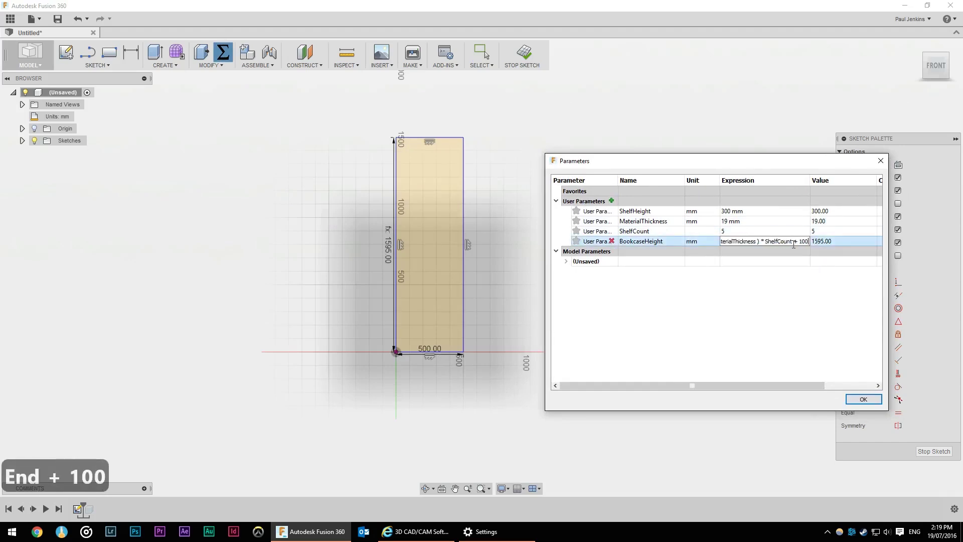
{"action": "key", "text": "Return"}
{"action": "double_click", "coordinate": [794, 241]}
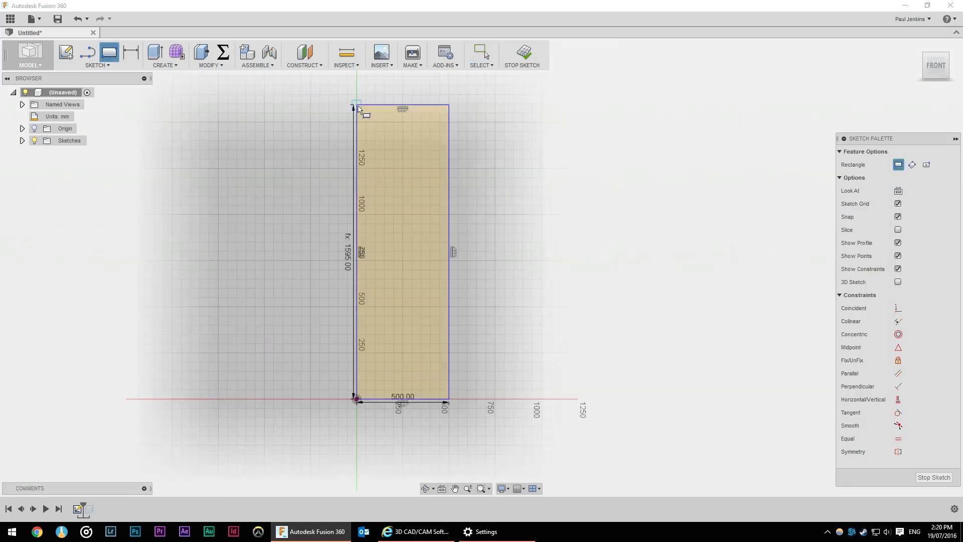
Step: Draw MaterialThickness-wide (19 mm) side strips from the rectangle's top corners
{"action": "left_click", "coordinate": [365, 105]}
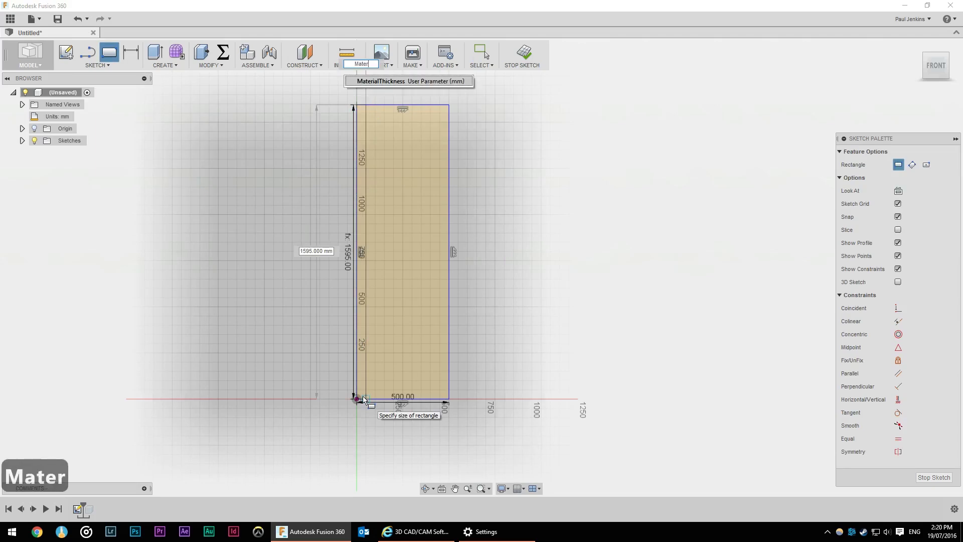
{"action": "key", "text": "Return"}
{"action": "key", "text": "Return"}
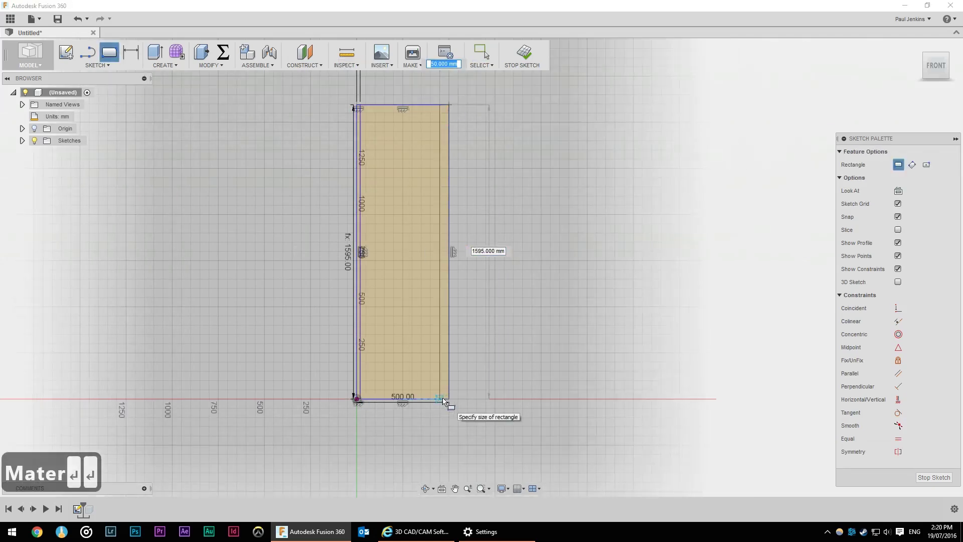
{"action": "key", "text": "Escape"}
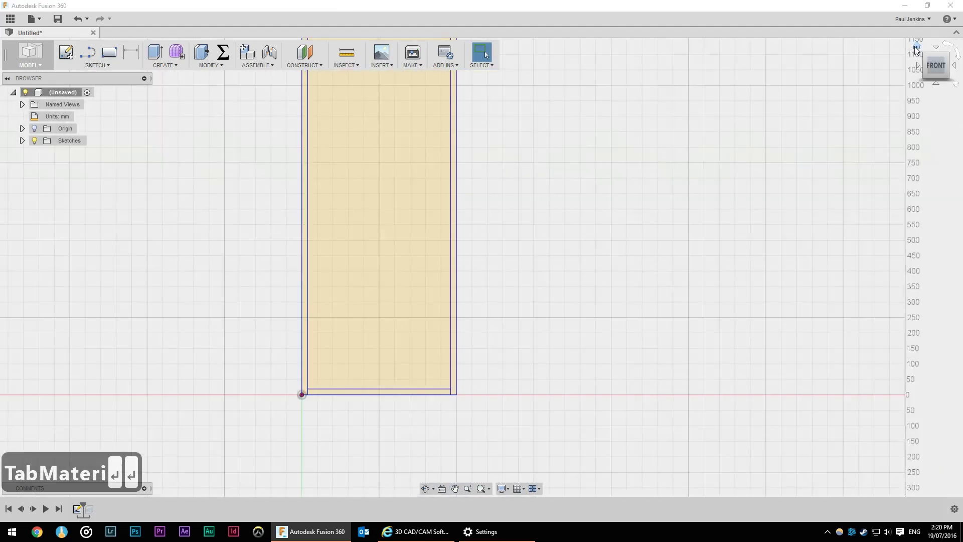
Step: Return the view to the home isometric orientation
{"action": "left_click", "coordinate": [917, 48]}
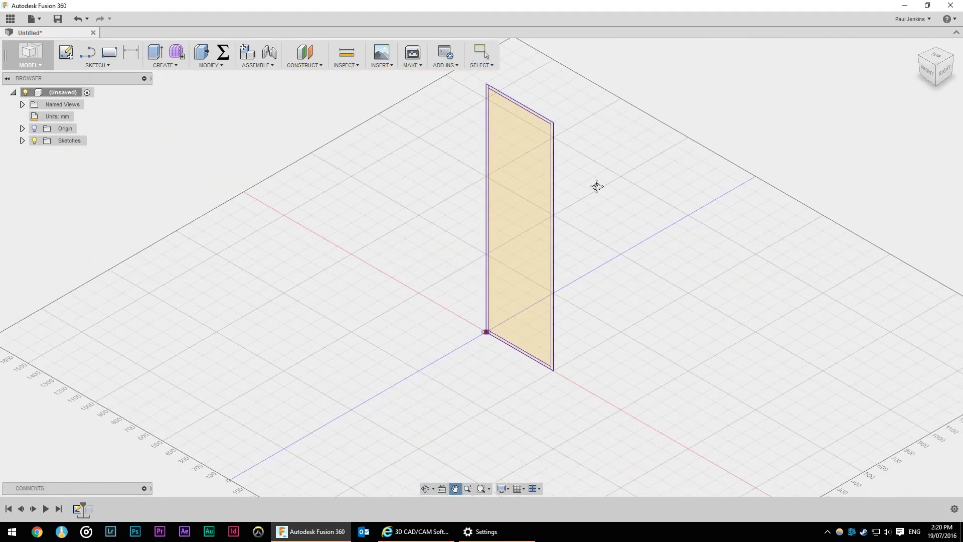
Step: Add a user parameter named BookcaseDepth with an expression of 300 mm
{"action": "left_click", "coordinate": [219, 52]}
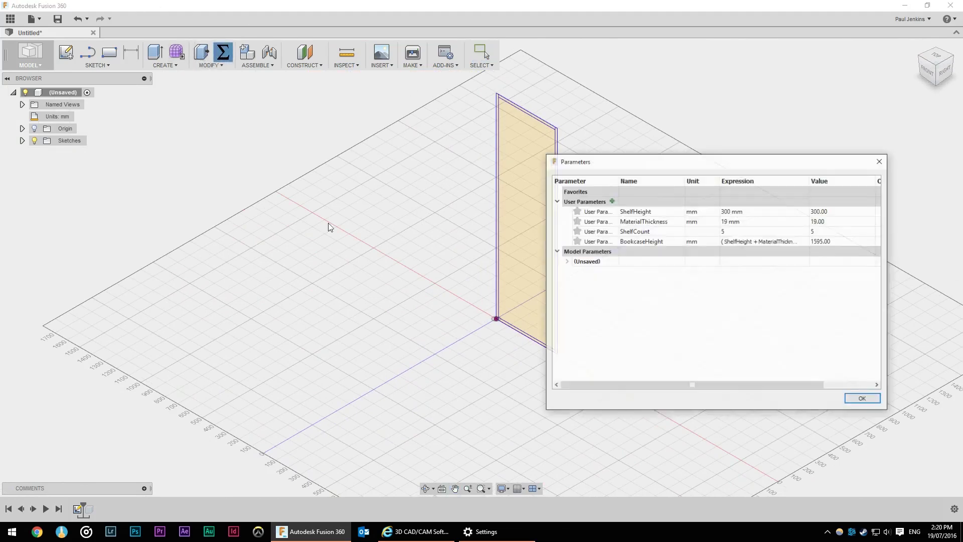
{"action": "left_click", "coordinate": [612, 201]}
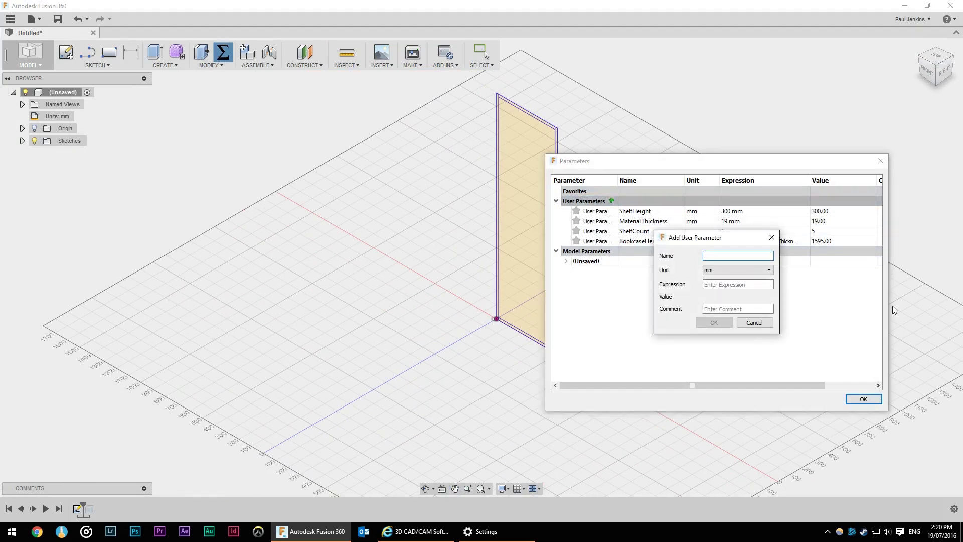
{"action": "type", "text": "bookcaseDepth"}
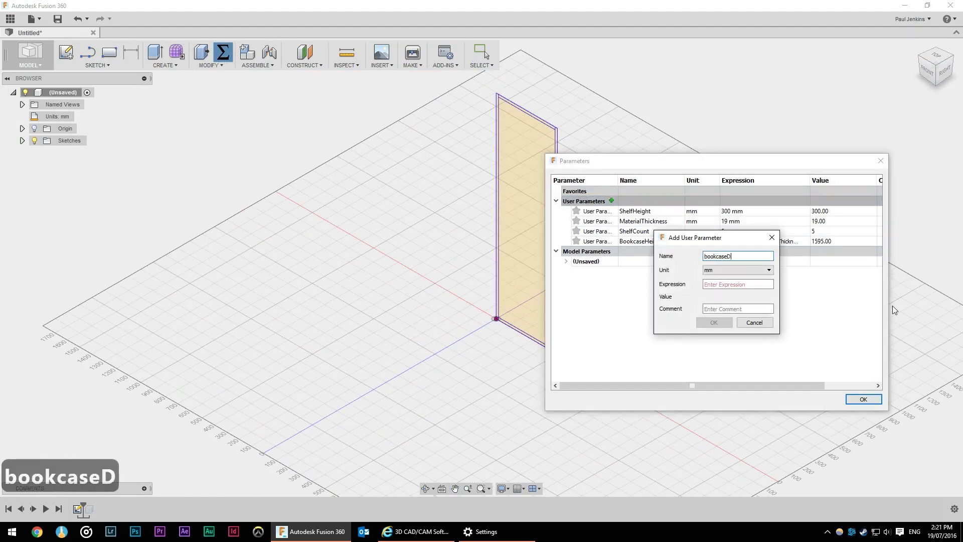
{"action": "key", "text": "Home"}
{"action": "key", "text": "Delete"}
{"action": "type", "text": "B"}
{"action": "key", "text": "Tab"}
{"action": "key", "text": "Tab"}
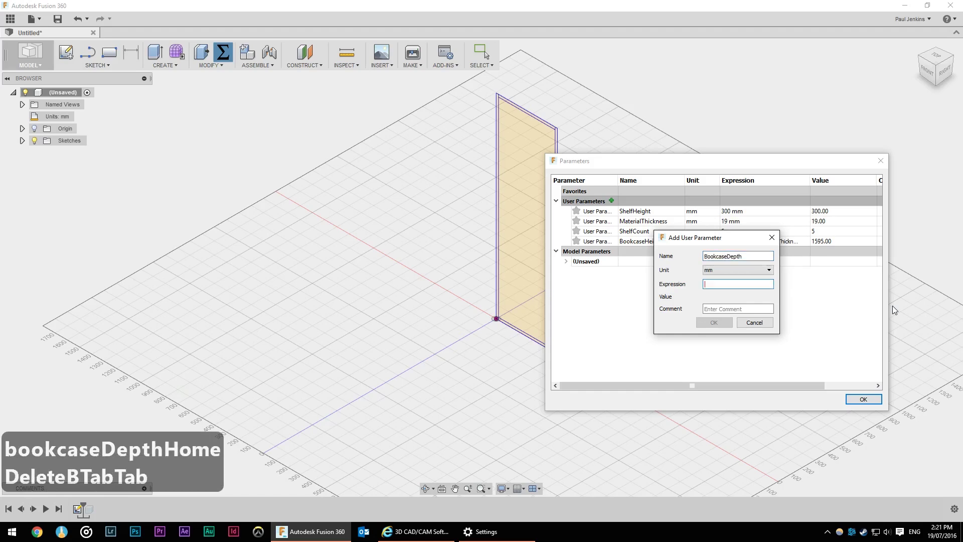
{"action": "type", "text": "300"}
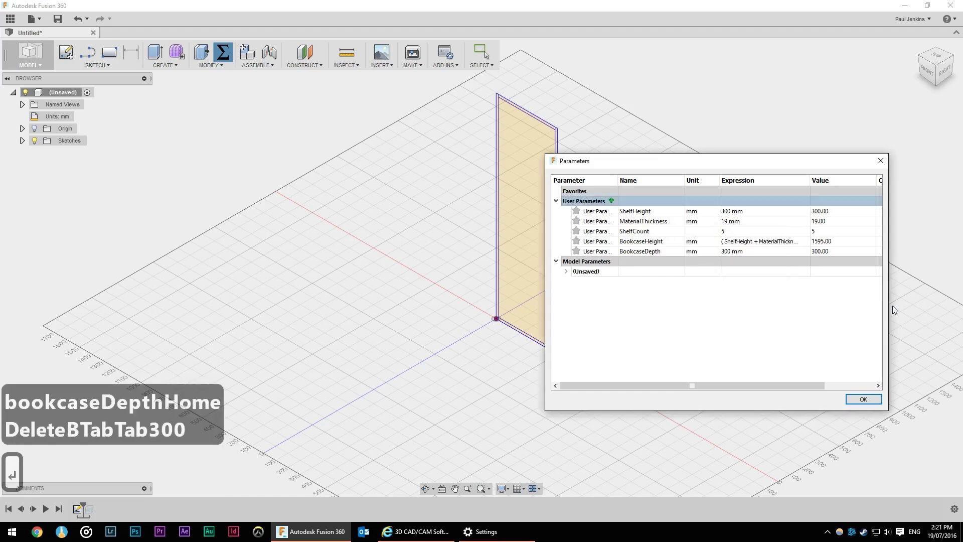
Step: Close the parameters and extrude the top and bottom strips by BookcaseDepth (300 mm)
{"action": "left_click", "coordinate": [863, 399]}
{"action": "key", "text": "ctrl+c"}
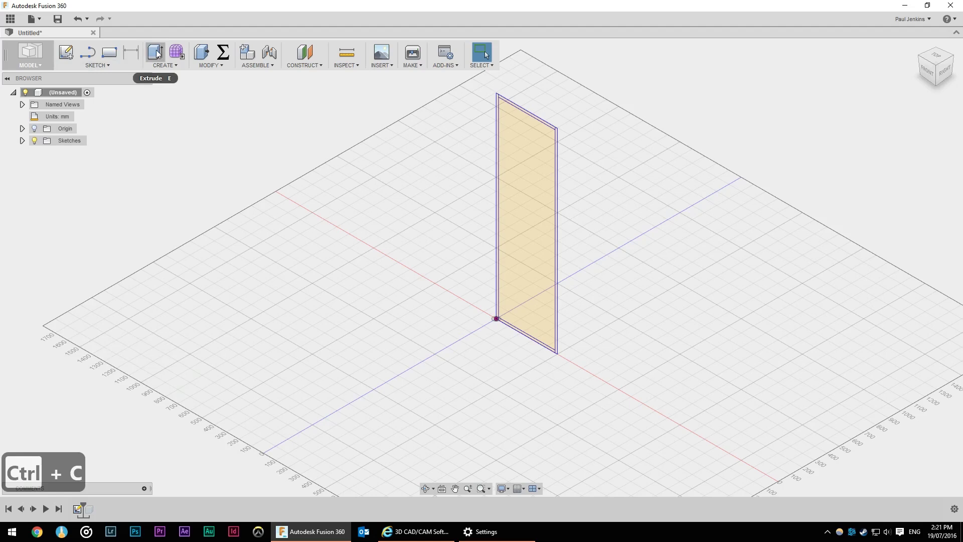
{"action": "key", "text": "e"}
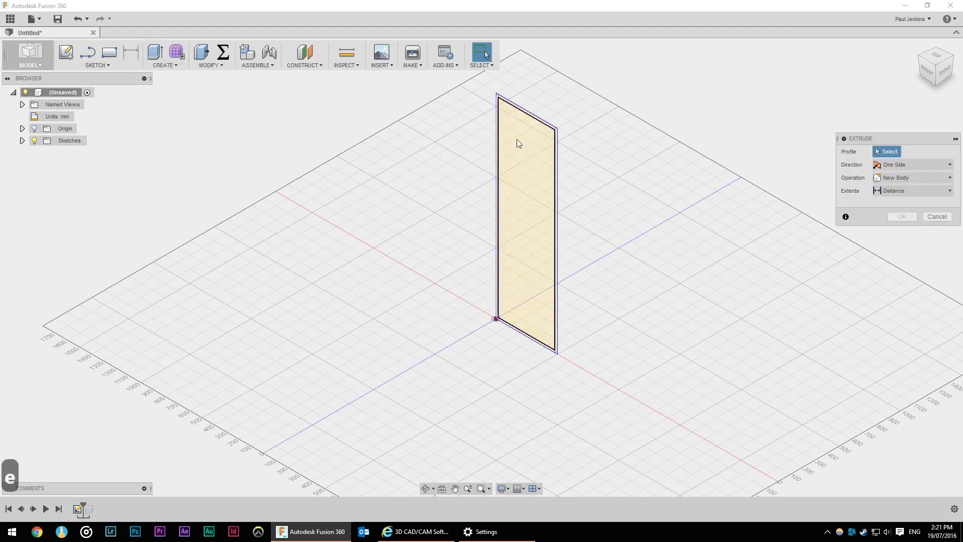
{"action": "left_click", "coordinate": [522, 109]}
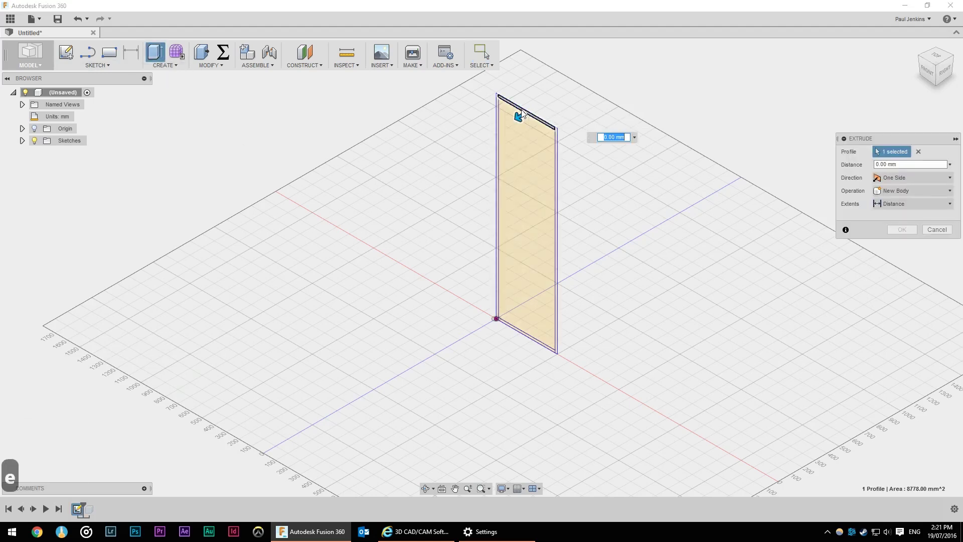
{"action": "left_click", "coordinate": [525, 335]}
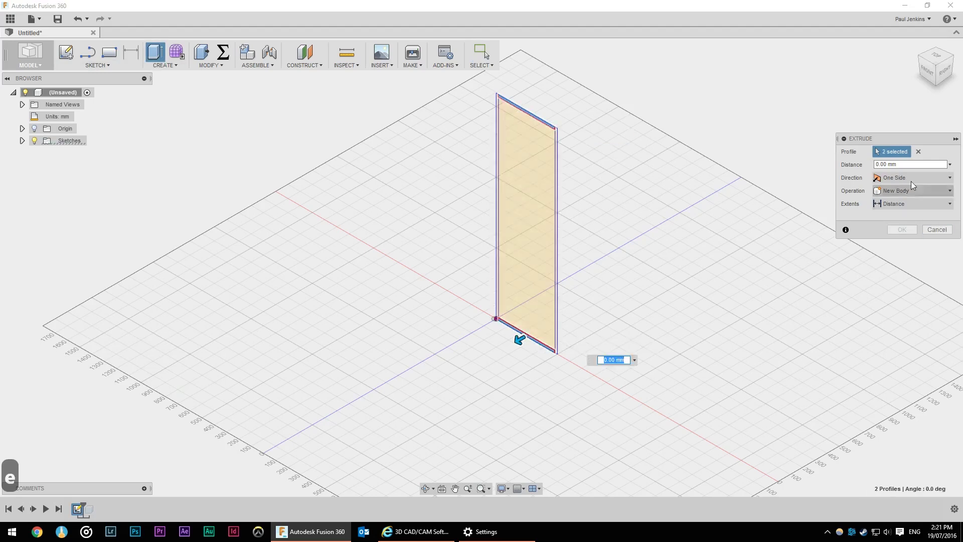
{"action": "key", "text": "ctrl+v"}
{"action": "key", "text": "Return"}
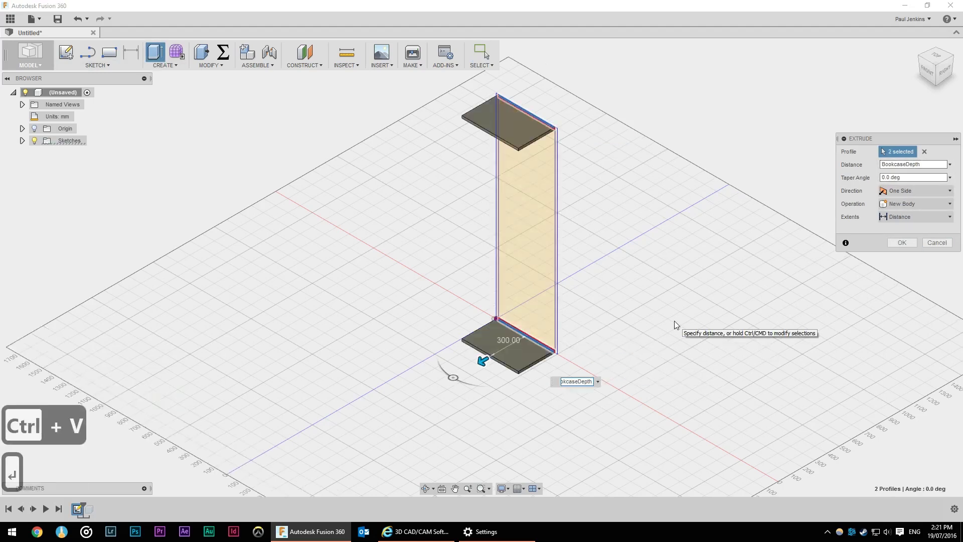
{"action": "key", "text": "Return"}
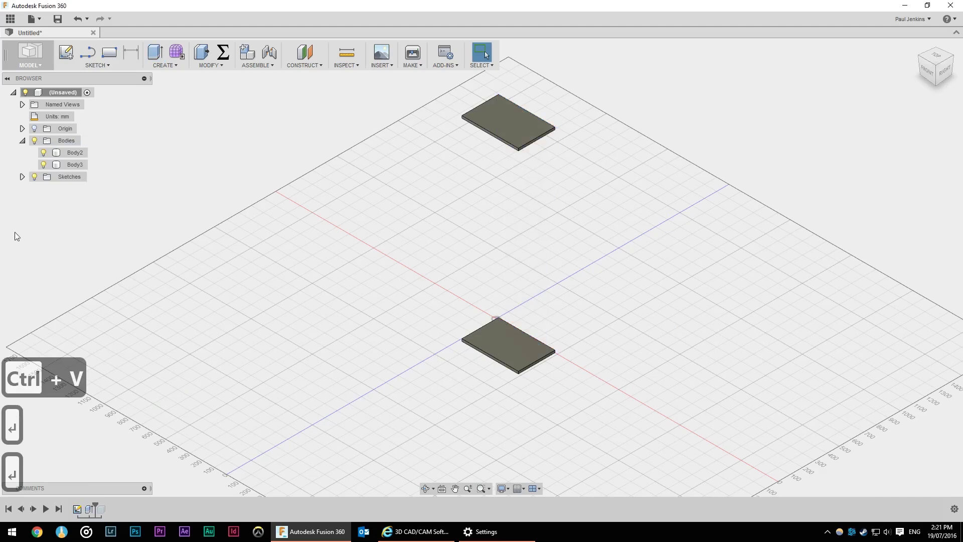
Step: Show Sketch2 again and select its left and right side strips for extrusion
{"action": "left_click", "coordinate": [22, 177]}
{"action": "left_click", "coordinate": [44, 188]}
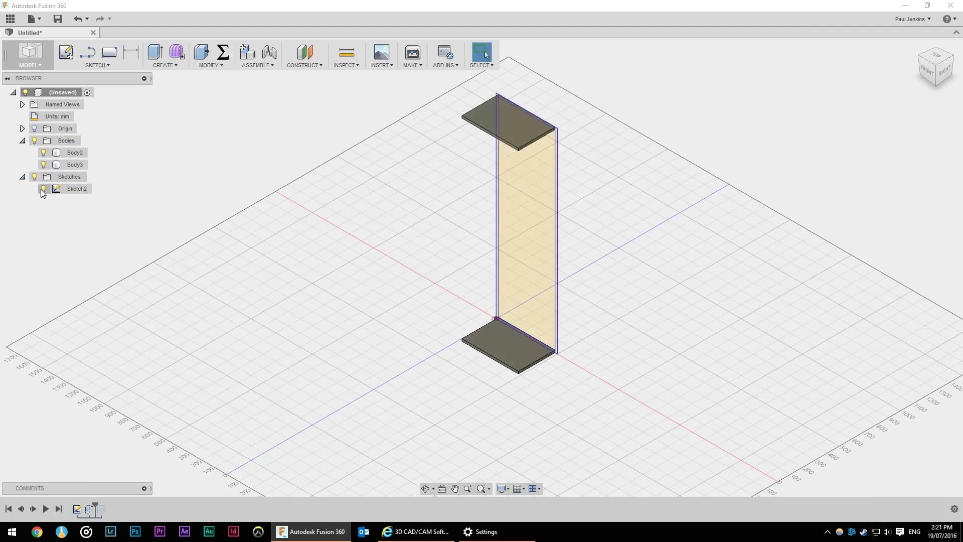
{"action": "key", "text": "e"}
{"action": "left_click", "coordinate": [548, 213]}
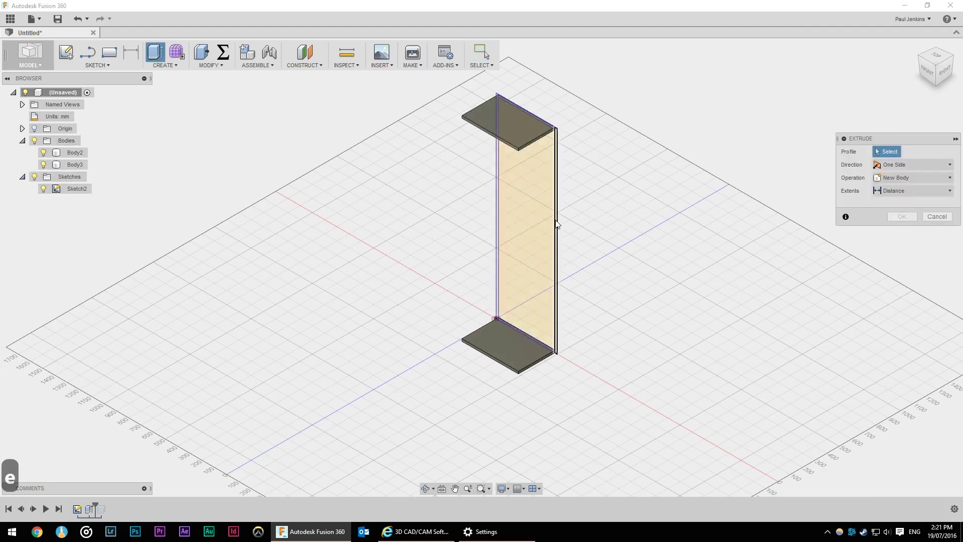
{"action": "left_click", "coordinate": [495, 188]}
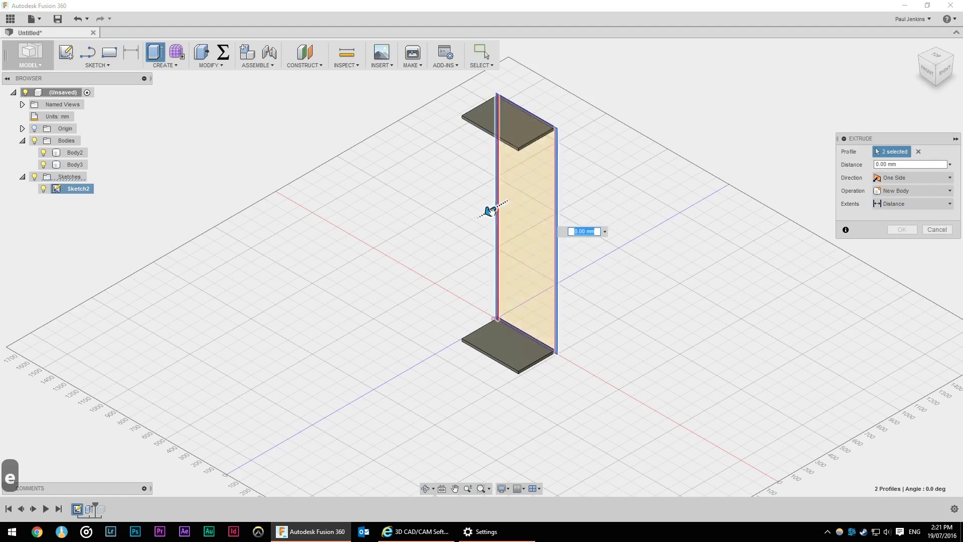
{"action": "left_click_drag", "start_coordinate": [490, 215], "coordinate": [433, 235]}
Step: Extrude the side strips by BookcaseDepth as new bodies, Body4 and Body5
{"action": "key", "text": "ctrl+v"}
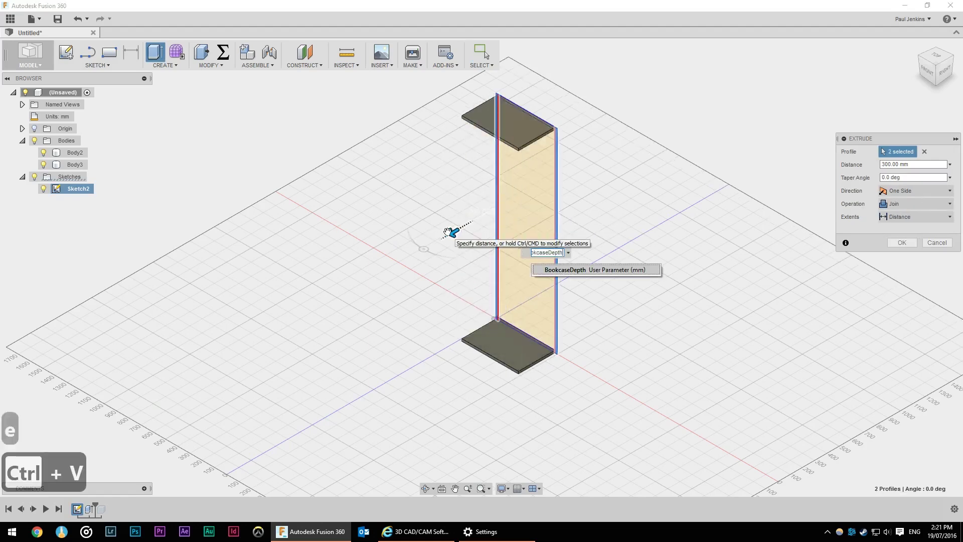
{"action": "key", "text": "Tab"}
{"action": "key", "text": "Tab"}
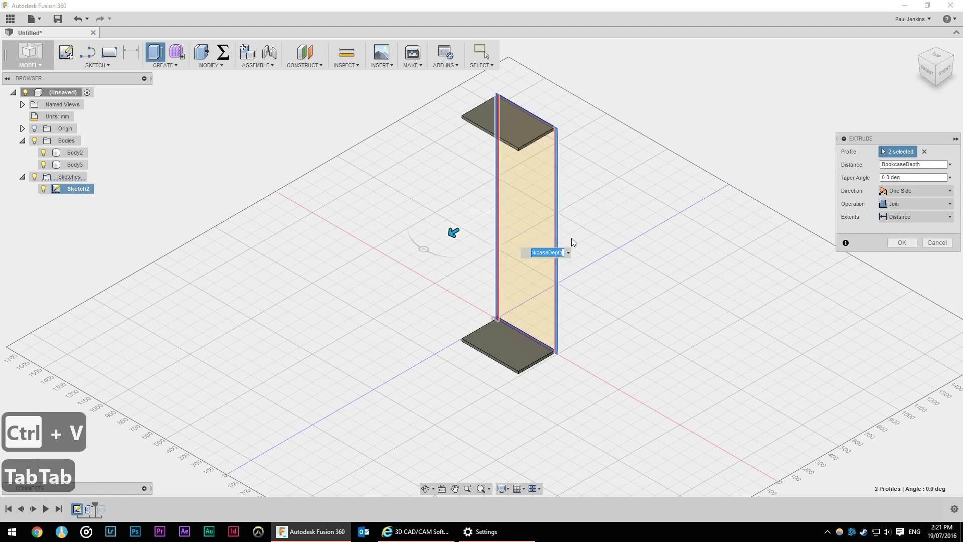
{"action": "left_click", "coordinate": [908, 178]}
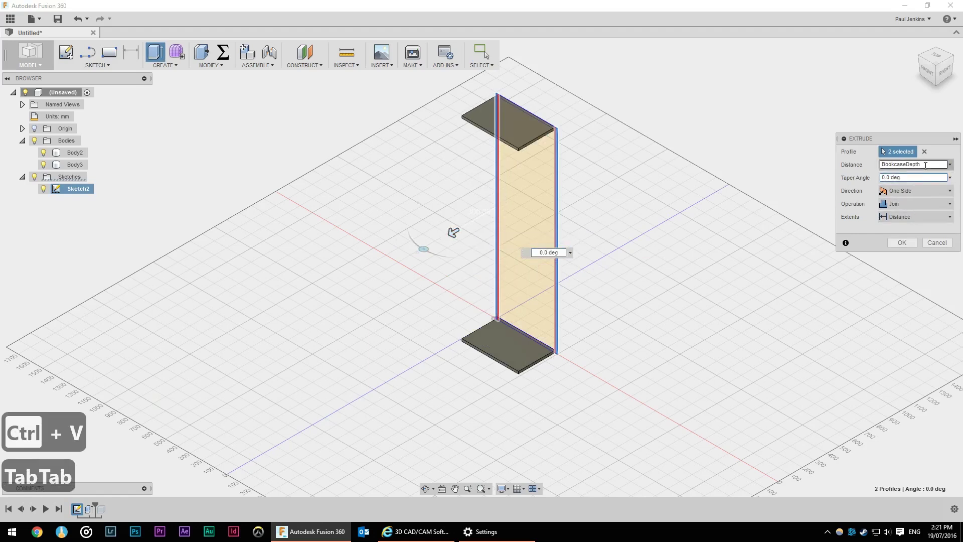
{"action": "left_click", "coordinate": [917, 204]}
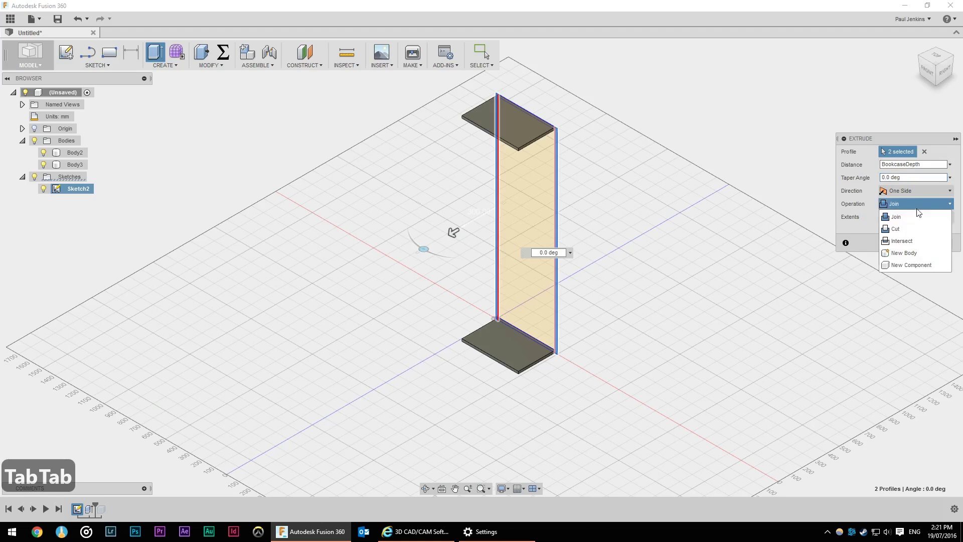
{"action": "left_click", "coordinate": [918, 253]}
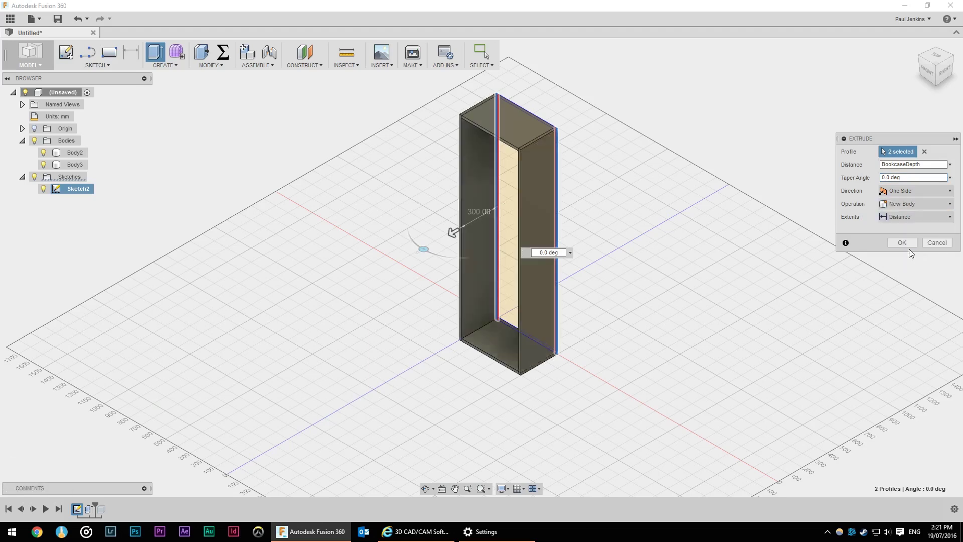
{"action": "left_click", "coordinate": [907, 244]}
{"action": "scroll", "coordinate": [603, 158], "scroll_direction": "up", "scroll_amount": 3}
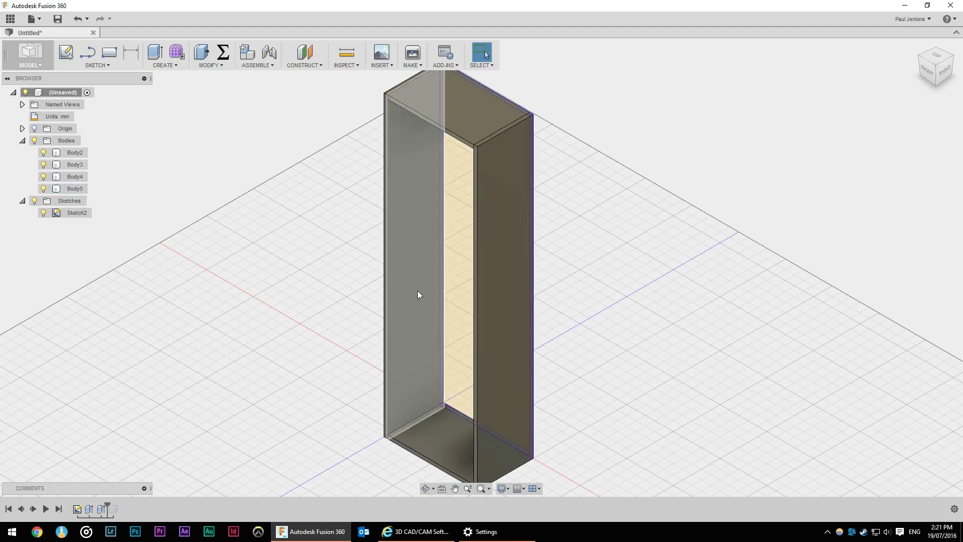
{"action": "scroll", "coordinate": [427, 321], "scroll_direction": "down", "scroll_amount": 2}
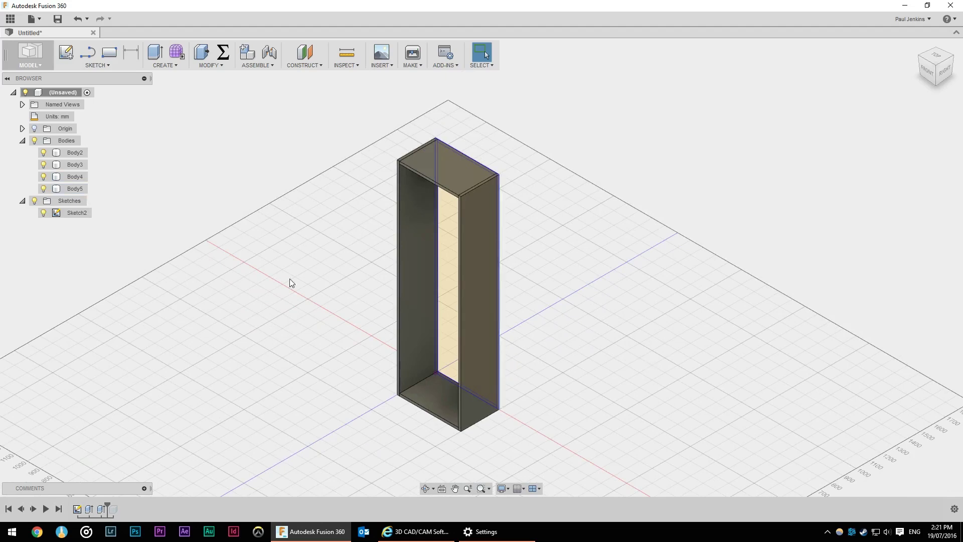
Step: Reopen Sketch2 and draw a shelf rectangle between the sides, MaterialThickness (19 mm) high
{"action": "double_click", "coordinate": [70, 219]}
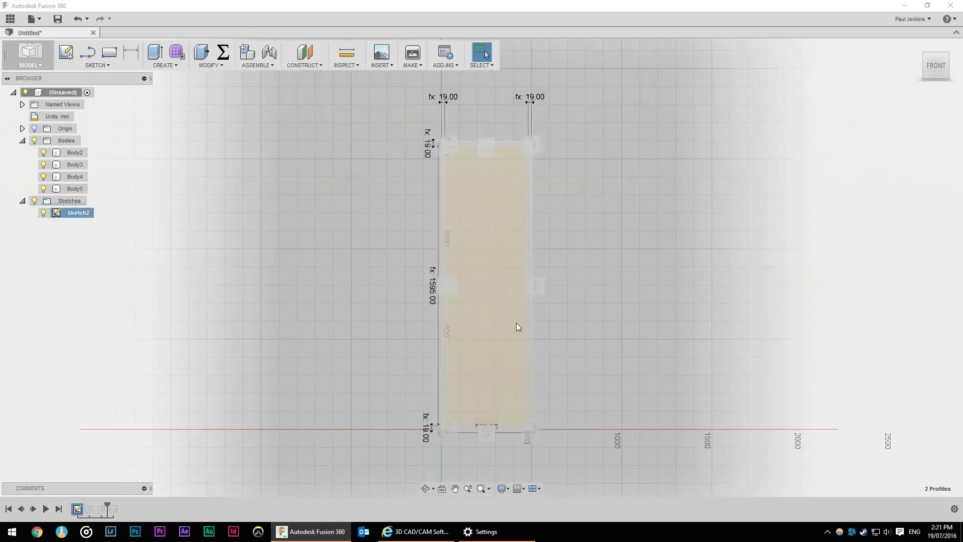
{"action": "middle_click_drag", "start_coordinate": [676, 224], "coordinate": [661, 290]}
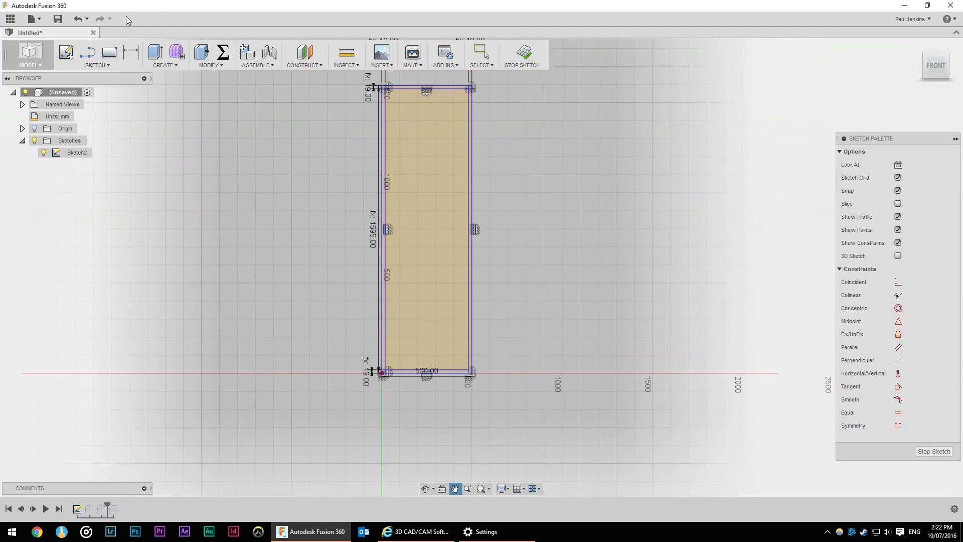
{"action": "key", "text": "r"}
{"action": "left_click", "coordinate": [385, 315]}
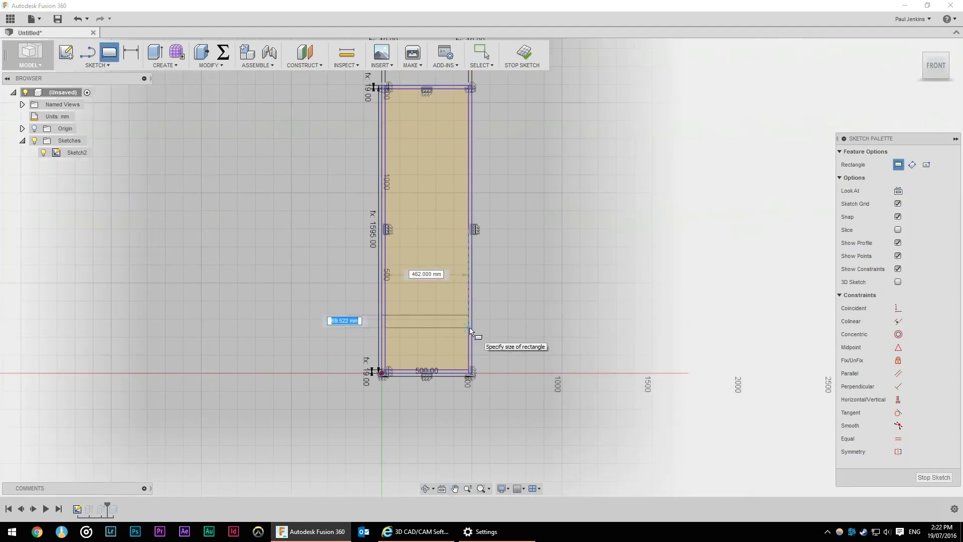
{"action": "type", "text": "Mater"}
{"action": "key", "text": "Return"}
{"action": "key", "text": "Return"}
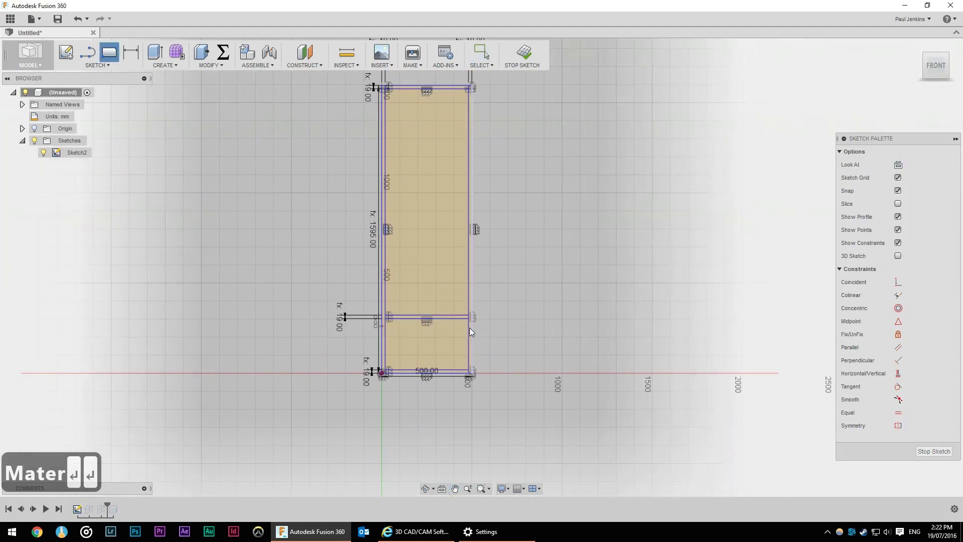
{"action": "key", "text": "d"}
{"action": "scroll", "coordinate": [444, 321], "scroll_direction": "up", "scroll_amount": 3}
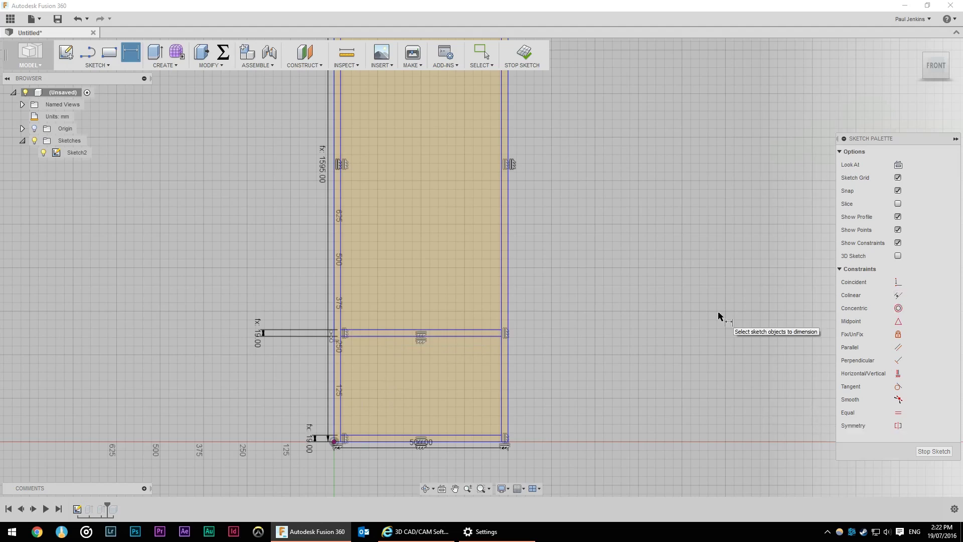
Step: Dimension the gap between the shelf line and bottom board line as ShelfHeight (300 mm)
{"action": "left_click", "coordinate": [442, 336]}
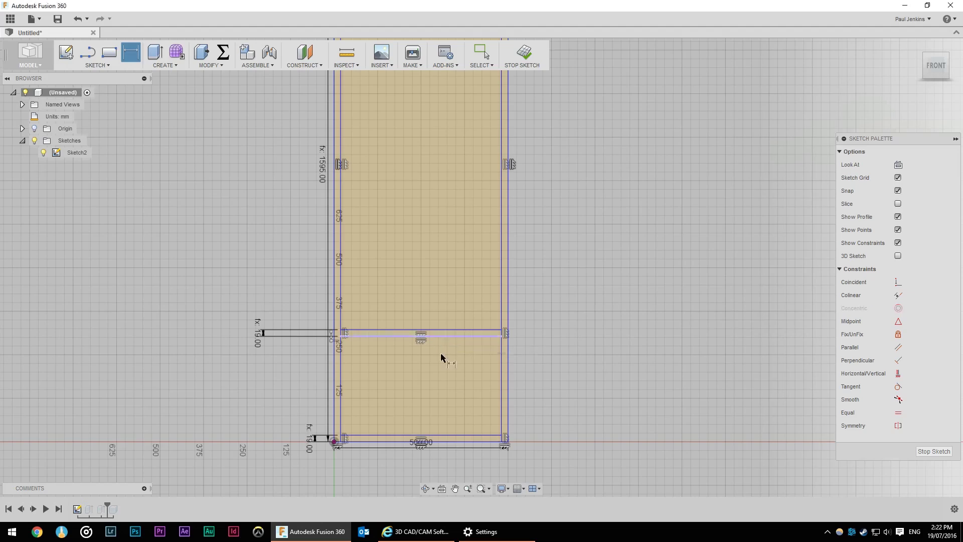
{"action": "left_click", "coordinate": [446, 436]}
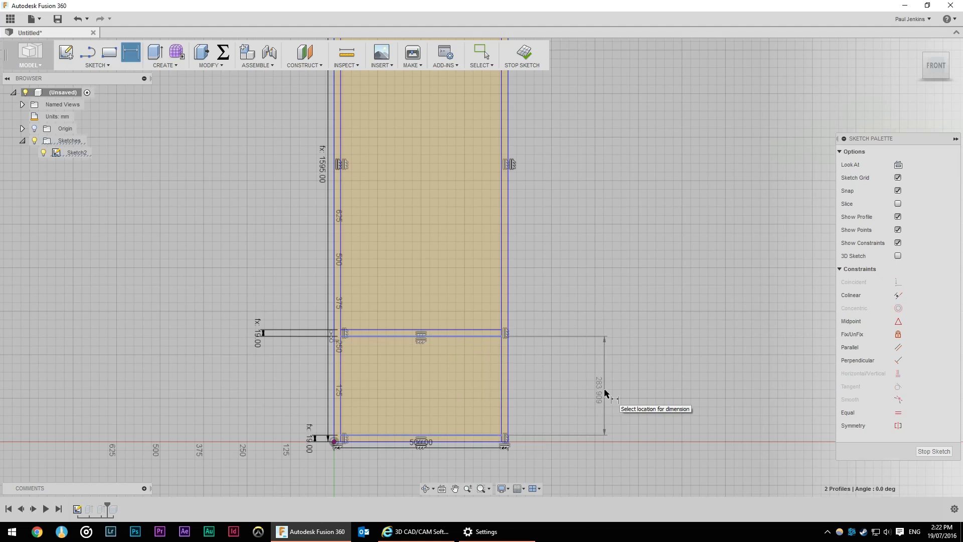
{"action": "left_click", "coordinate": [605, 392]}
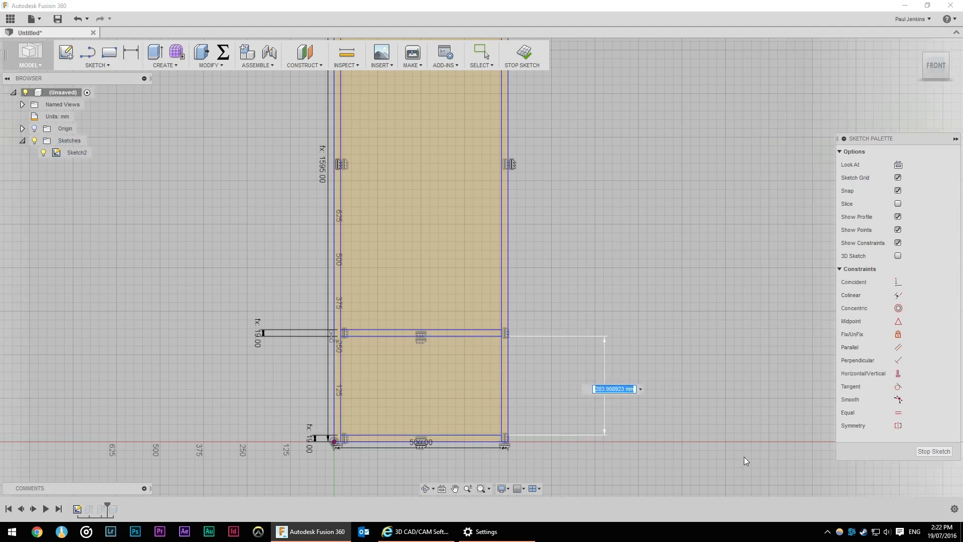
{"action": "type", "text": "Shelf"}
{"action": "key", "text": "Down"}
{"action": "key", "text": "Left"}
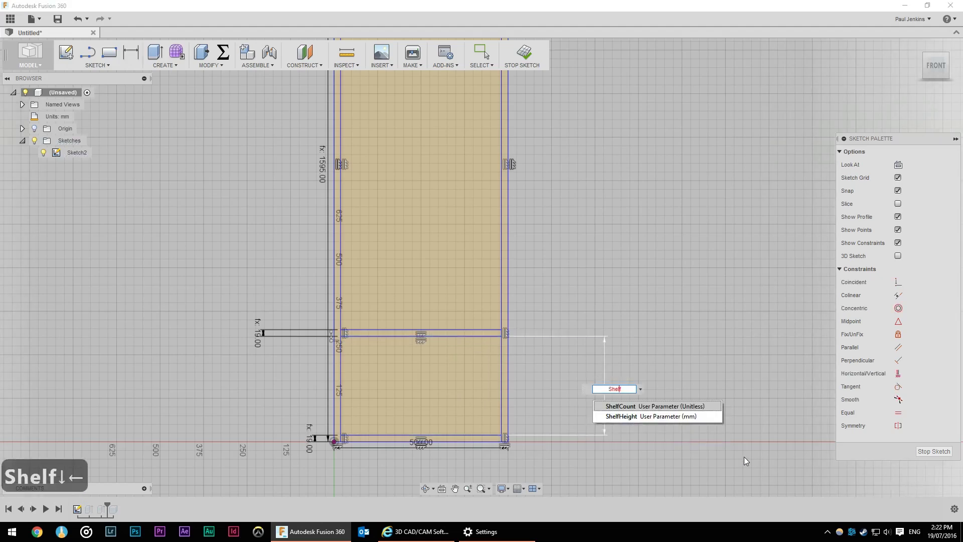
{"action": "key", "text": "Down"}
{"action": "key", "text": "Down"}
{"action": "key", "text": "Return"}
{"action": "key", "text": "Return"}
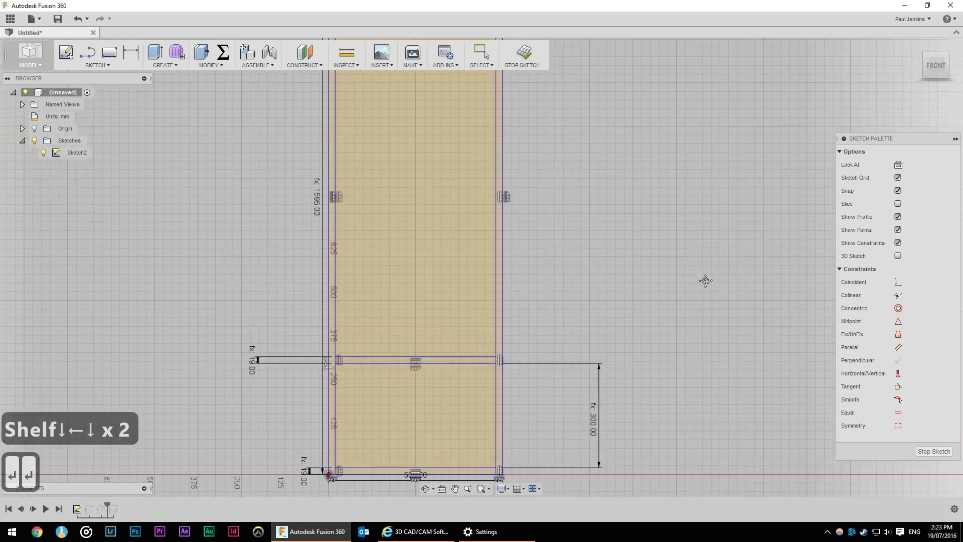
{"action": "scroll", "coordinate": [704, 280], "scroll_direction": "down", "scroll_amount": 3}
{"action": "middle_click_drag", "start_coordinate": [704, 280], "coordinate": [598, 301]}
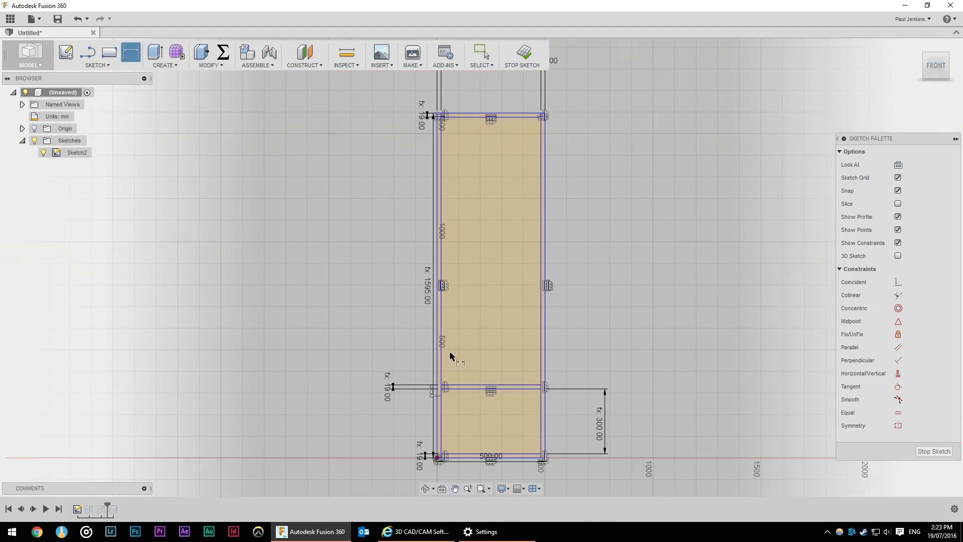
{"action": "left_click", "coordinate": [114, 66]}
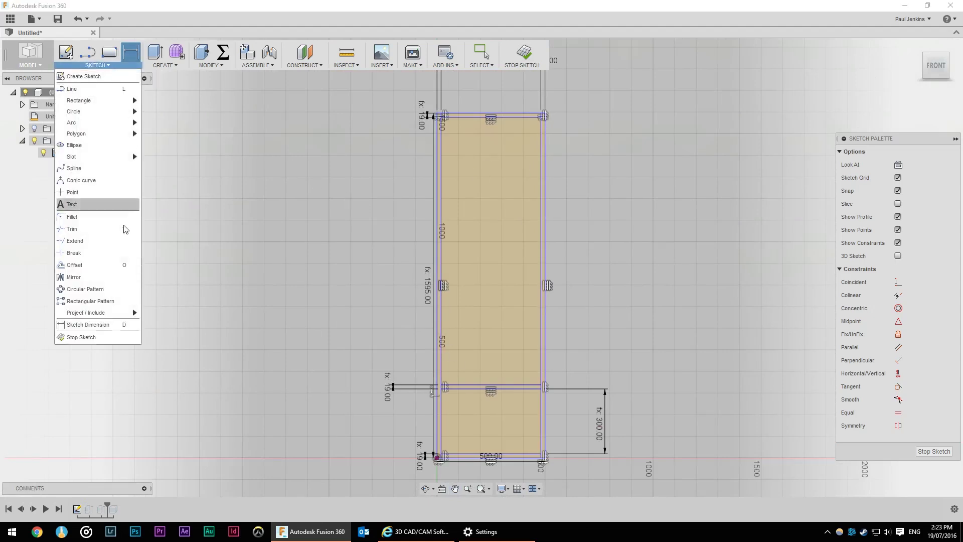
{"action": "left_click", "coordinate": [115, 300]}
{"action": "left_click", "coordinate": [471, 385]}
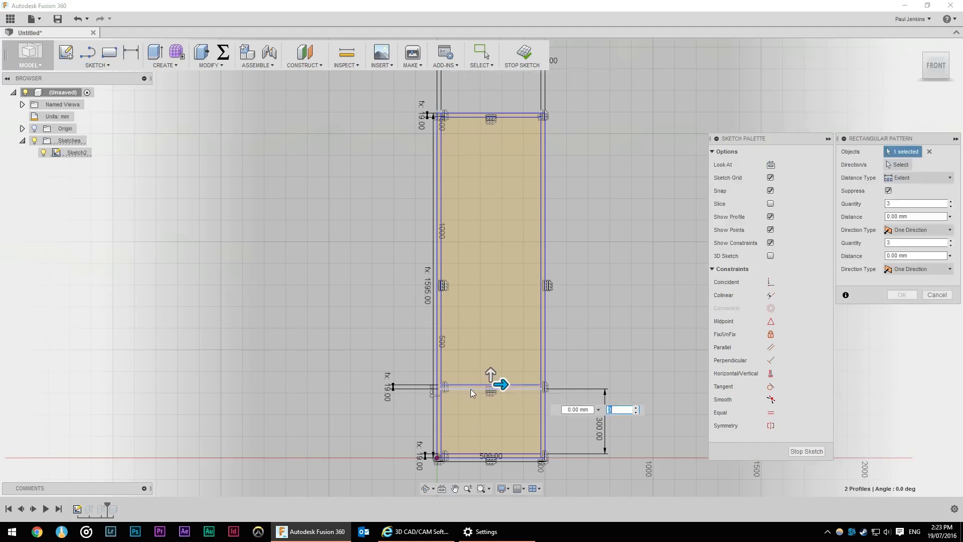
{"action": "left_click", "coordinate": [471, 390]}
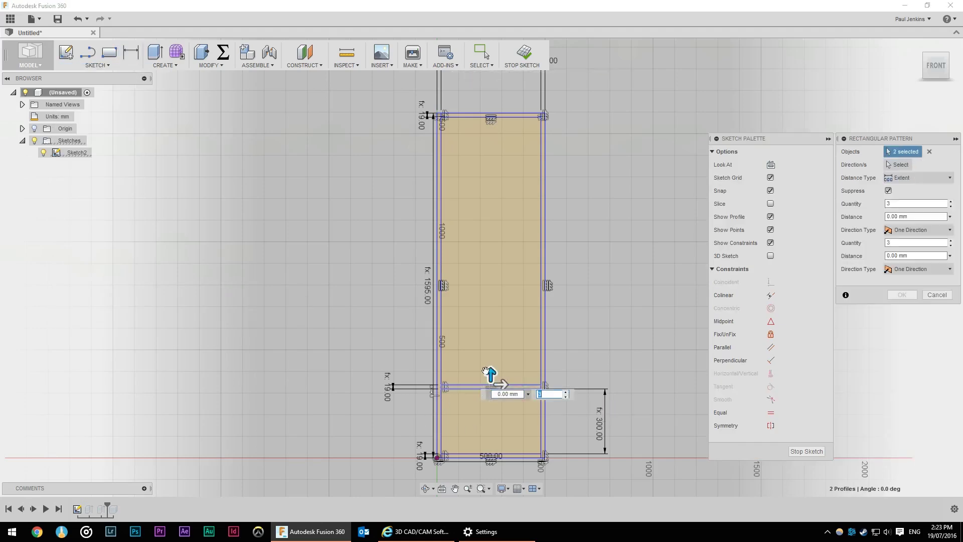
{"action": "key", "text": "Tab"}
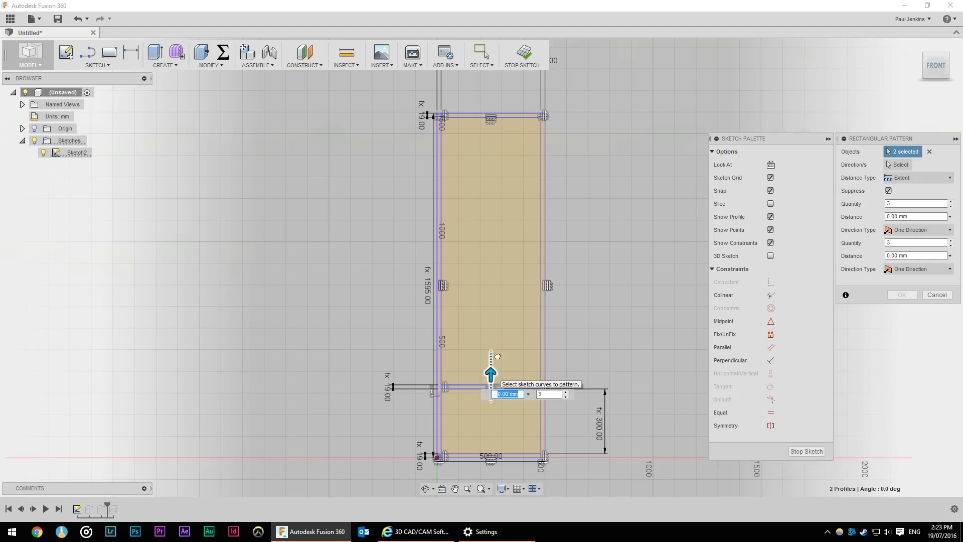
{"action": "left_click_drag", "start_coordinate": [491, 372], "coordinate": [492, 178]}
{"action": "key", "text": "Tab"}
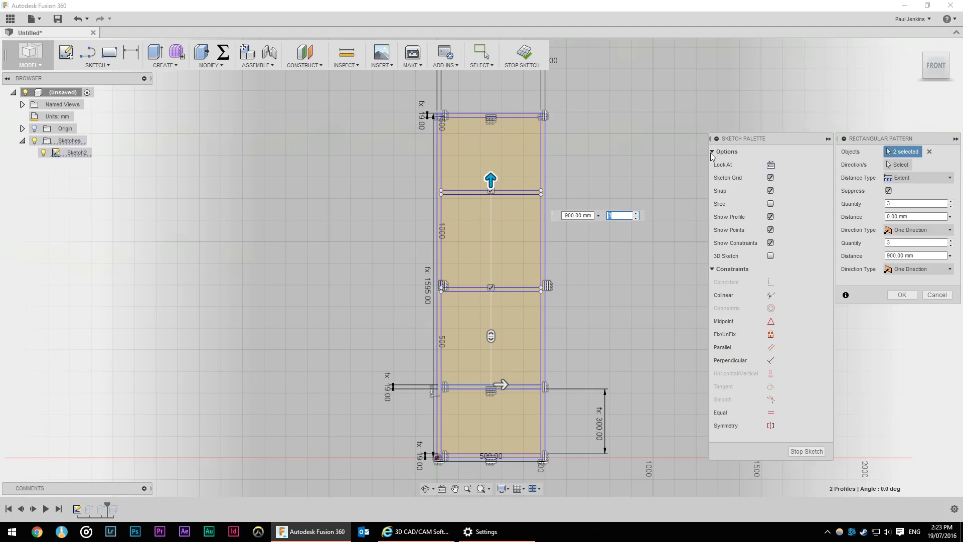
{"action": "key", "text": "Escape"}
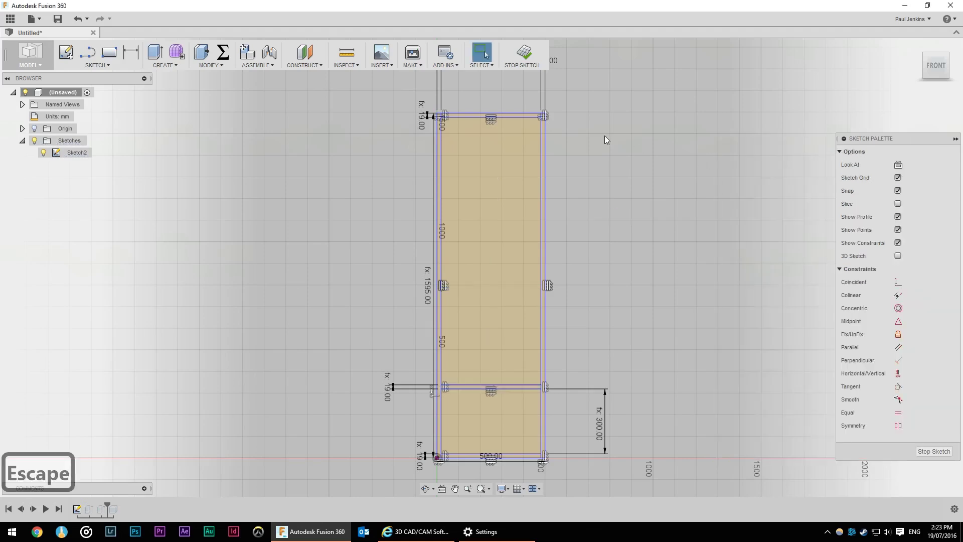
Step: Finish the sketch and select the shelf strip profile for extrusion
{"action": "left_click", "coordinate": [525, 52]}
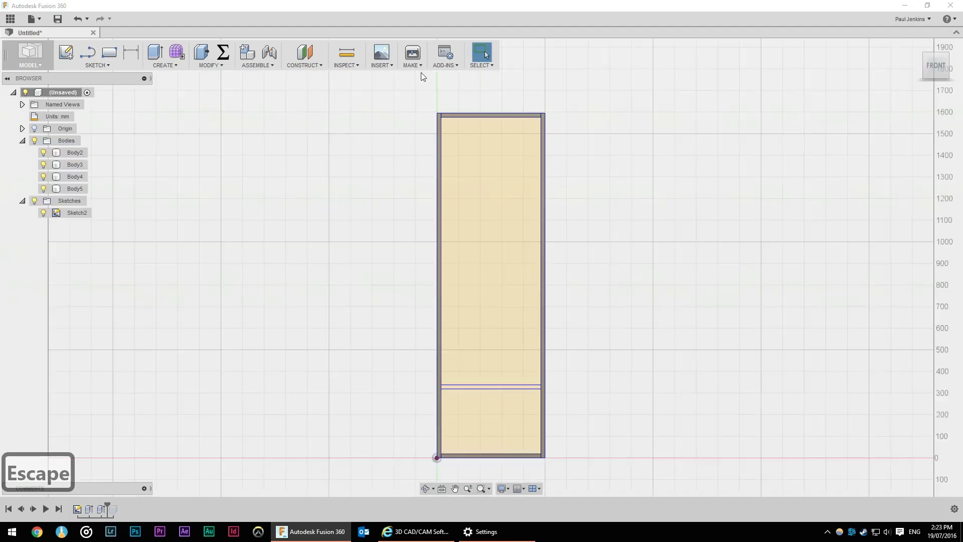
{"action": "key", "text": "e"}
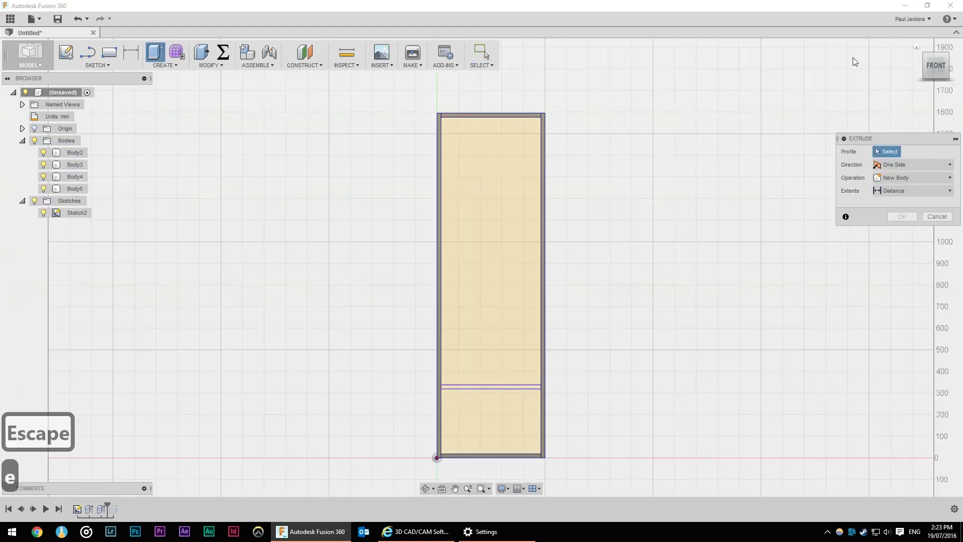
{"action": "key", "text": "ctrl+v"}
{"action": "key", "text": "ctrl+z"}
{"action": "key", "text": "Escape"}
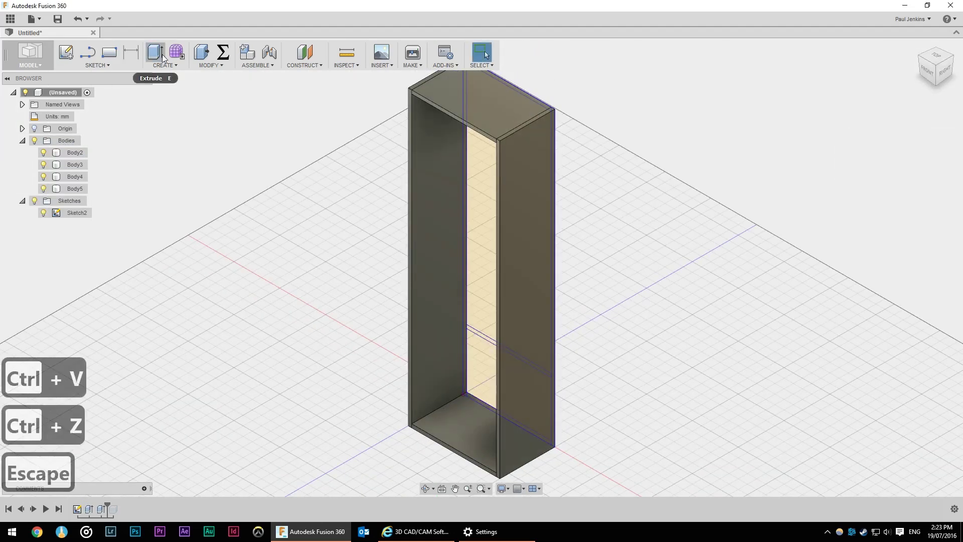
{"action": "key", "text": "e"}
{"action": "left_click", "coordinate": [486, 338]}
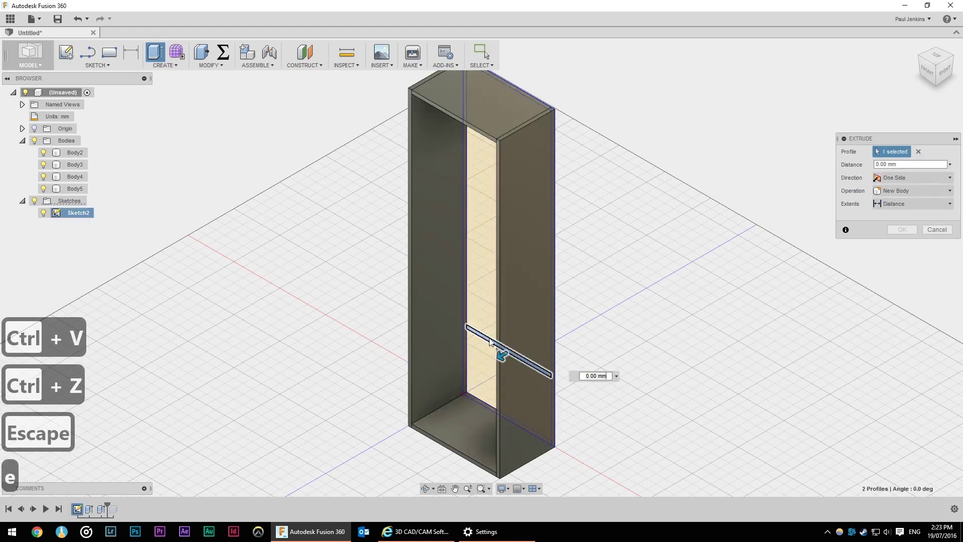
Step: Extrude the shelf by BookcaseDepth as a new body, Body6
{"action": "key", "text": "ctrl+v"}
{"action": "key", "text": "ctrl+a"}
{"action": "key", "text": "ctrl+v"}
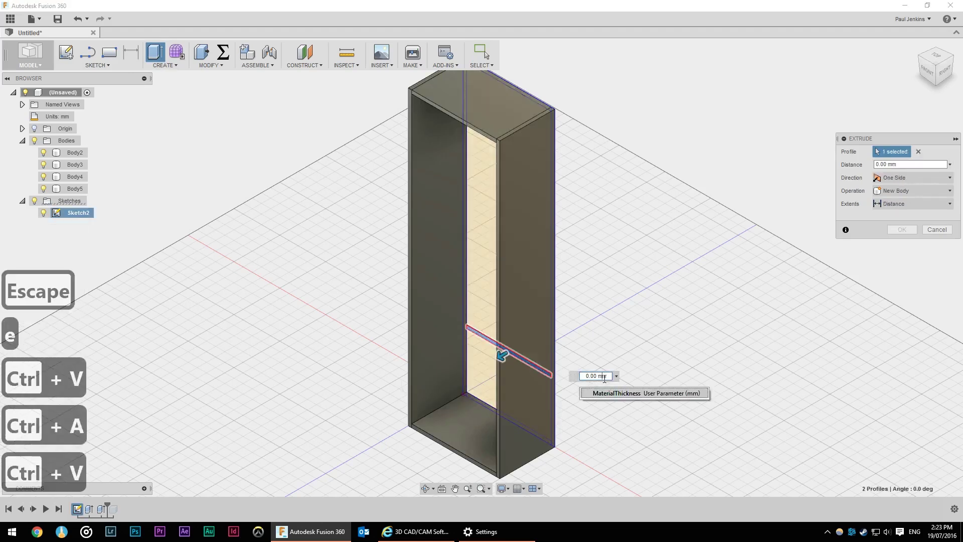
{"action": "key", "text": "ctrl+a"}
{"action": "type", "text": "Book"}
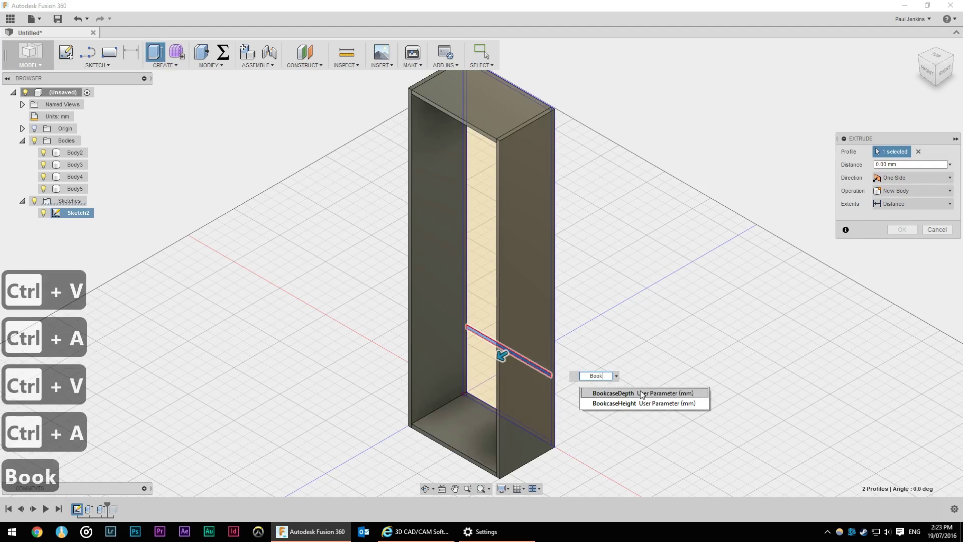
{"action": "key", "text": "Return"}
{"action": "left_click", "coordinate": [938, 204]}
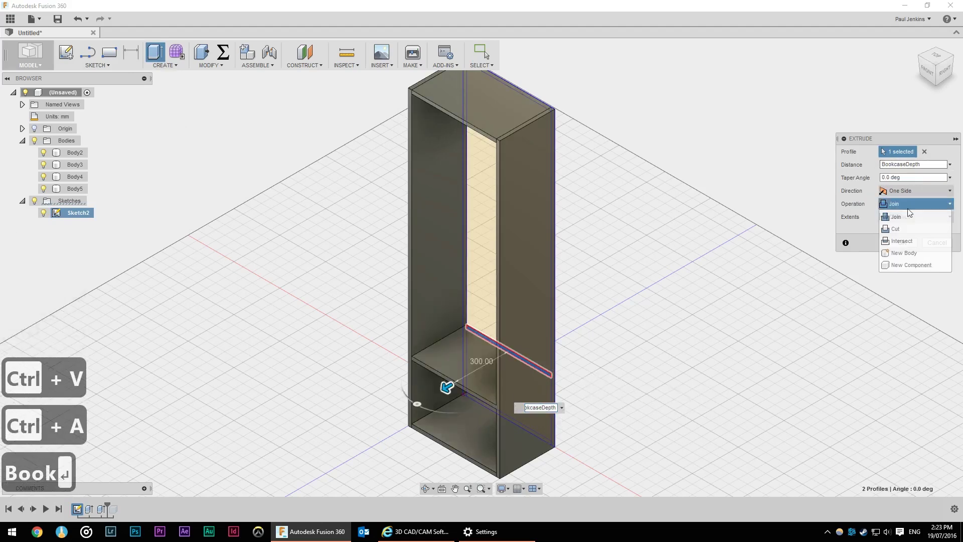
{"action": "left_click", "coordinate": [920, 252]}
{"action": "left_click", "coordinate": [911, 243]}
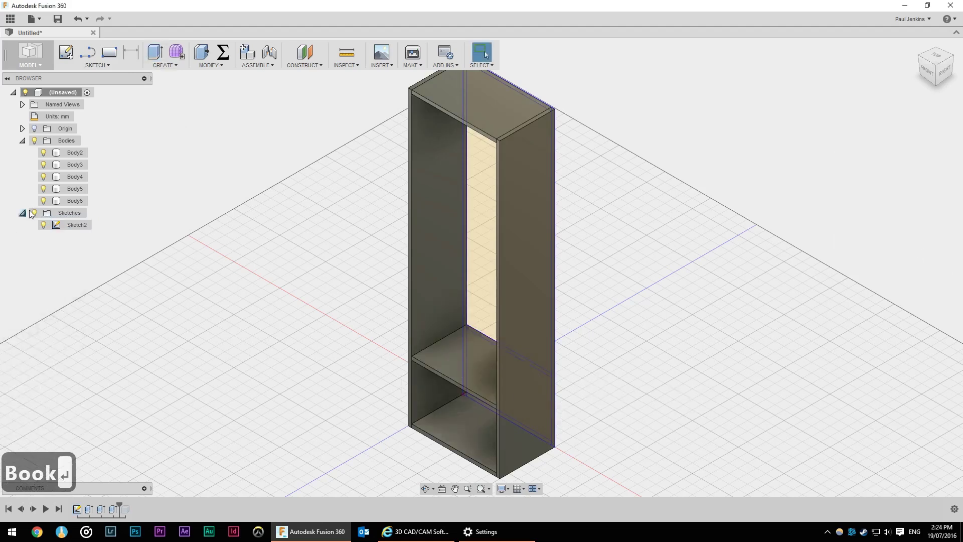
Step: Hide the sketch and pattern the shelf body along an upright edge, 650 mm apart
{"action": "left_click", "coordinate": [34, 213]}
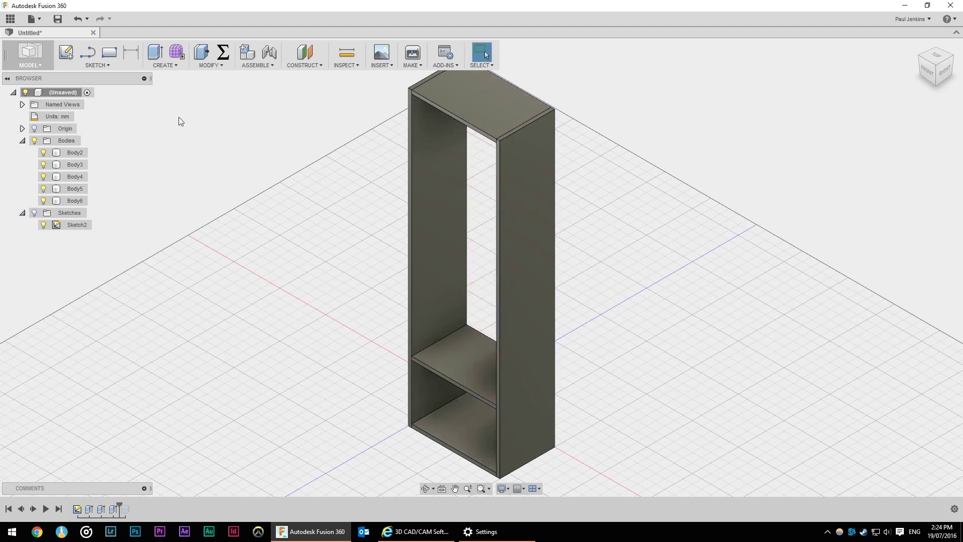
{"action": "left_click", "coordinate": [164, 65]}
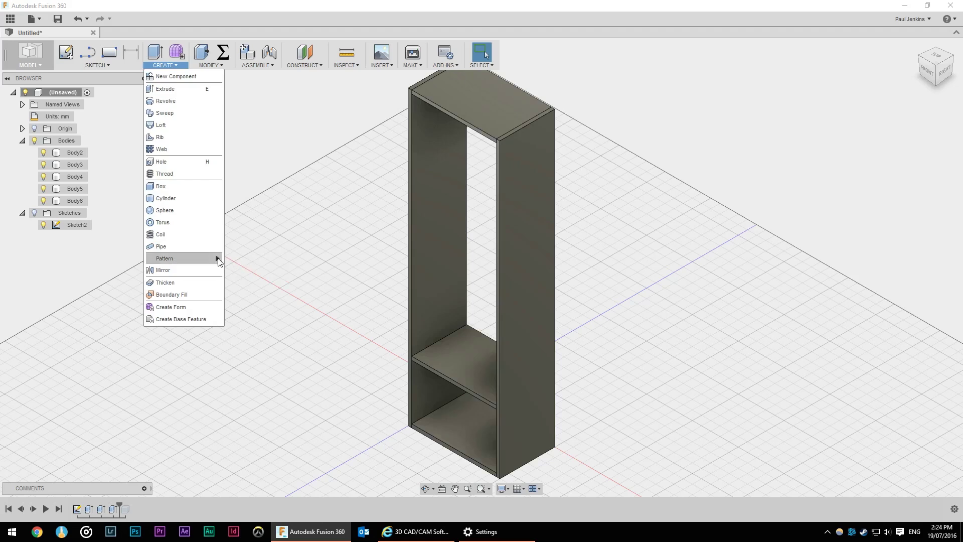
{"action": "left_click", "coordinate": [235, 261]}
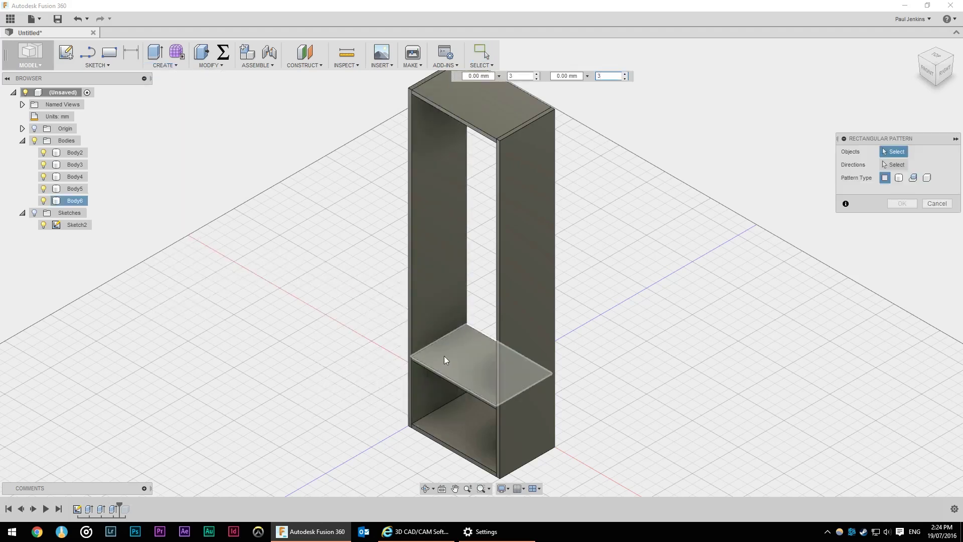
{"action": "left_click", "coordinate": [902, 182]}
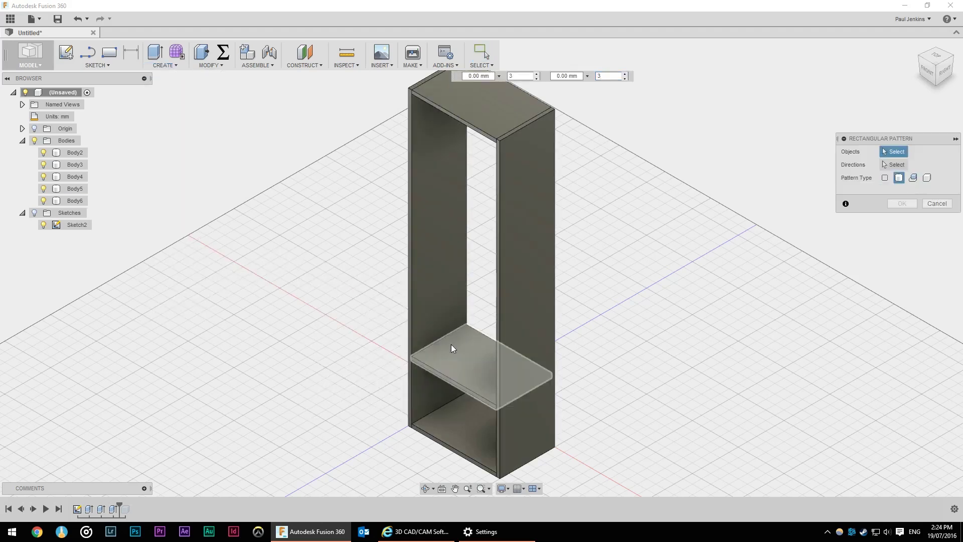
{"action": "left_click", "coordinate": [453, 347]}
{"action": "left_click", "coordinate": [905, 165]}
{"action": "left_click", "coordinate": [467, 211]}
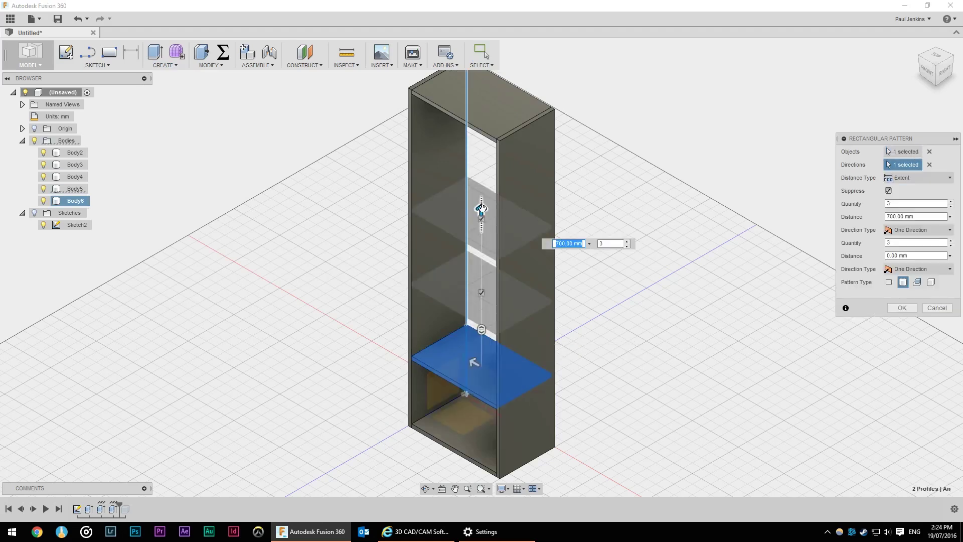
{"action": "left_click_drag", "start_coordinate": [481, 211], "coordinate": [476, 228]}
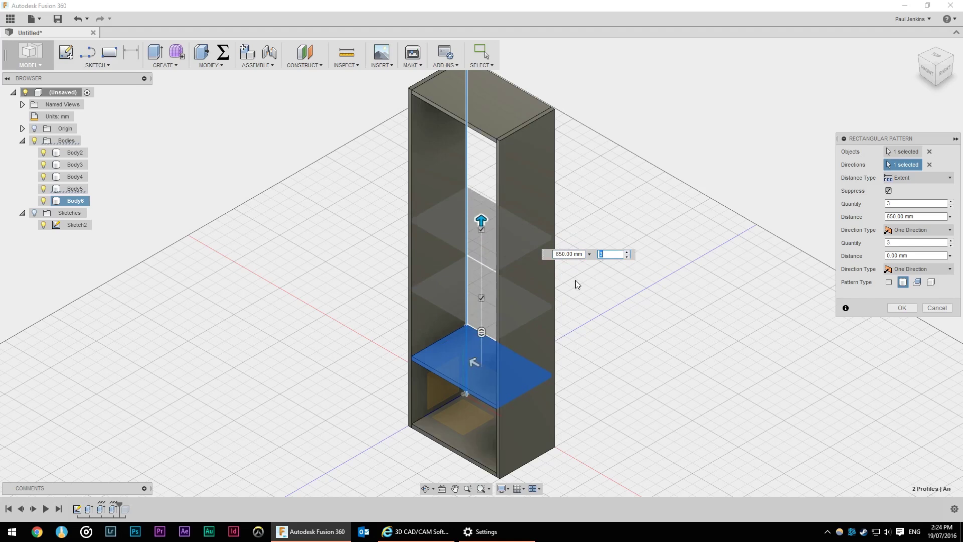
Step: Set the pattern quantity to ShelfCount - 1 and confirm, adding Body7–Body9
{"action": "type", "text": "B"}
{"action": "key", "text": "BackSpace"}
{"action": "type", "text": "Shel"}
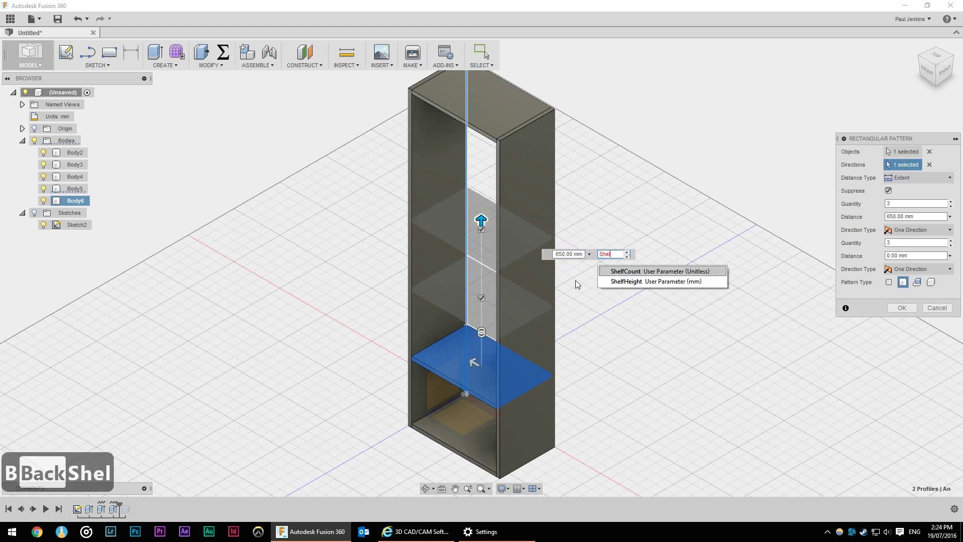
{"action": "key", "text": "Return"}
{"action": "type", "text": "- 1"}
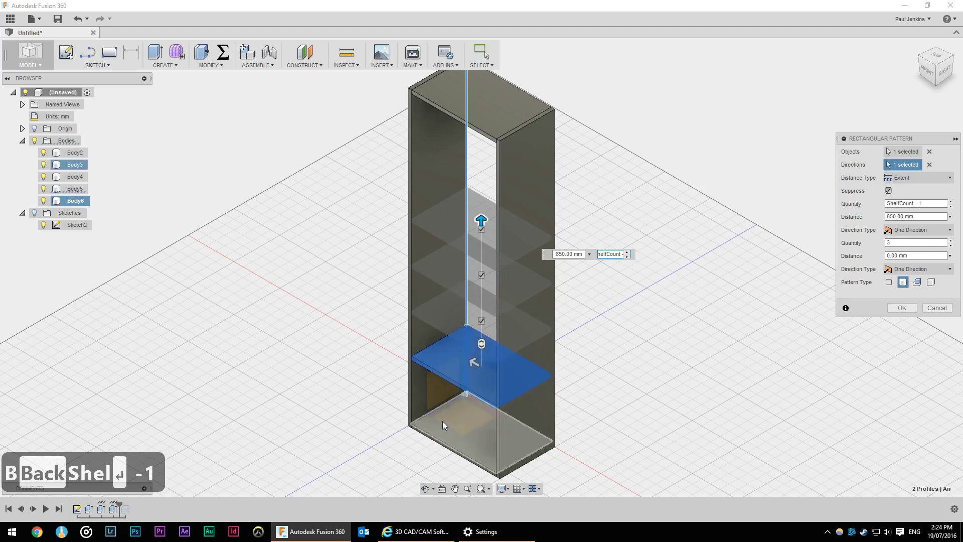
{"action": "key", "text": "Tab"}
{"action": "left_click", "coordinate": [904, 308]}
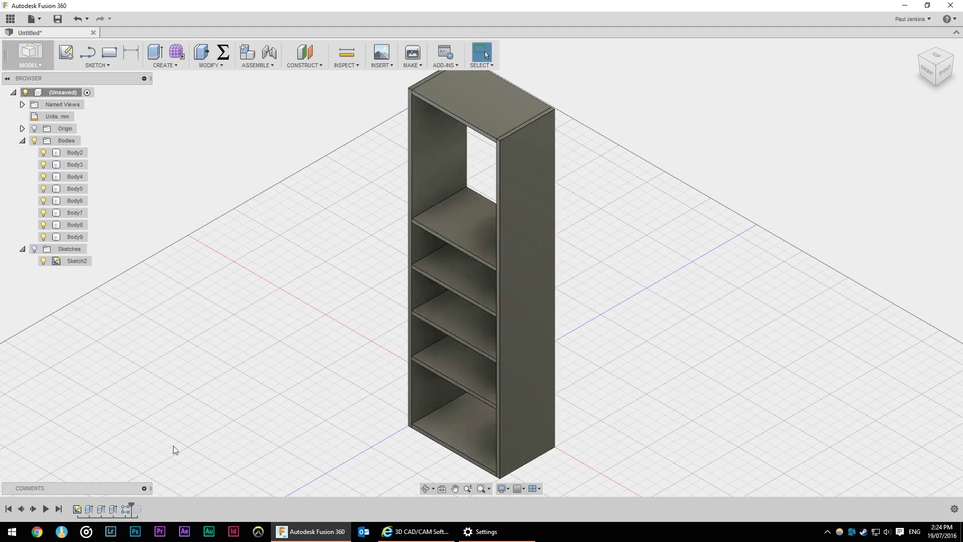
Step: Reopen the shelf pattern and begin its distance formula with ShelfHeight
{"action": "double_click", "coordinate": [125, 510]}
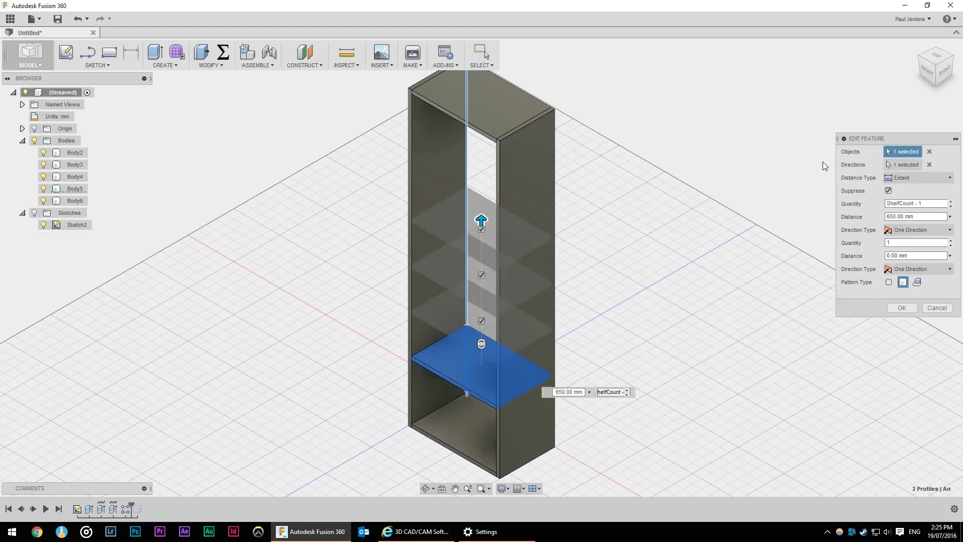
{"action": "left_click", "coordinate": [908, 217]}
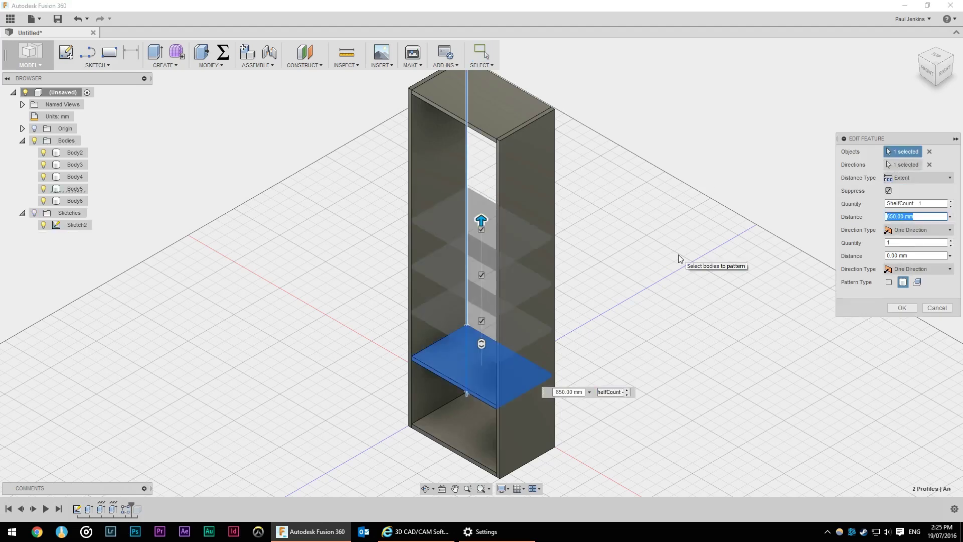
{"action": "type", "text": "She"}
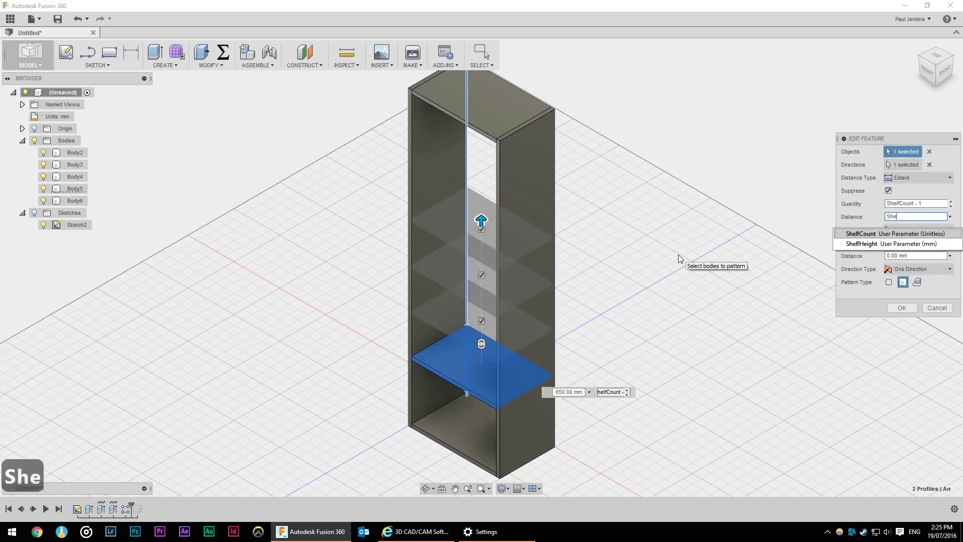
{"action": "key", "text": "Down"}
{"action": "key", "text": "Return"}
Step: Complete the pattern distance as ShelfHeight * (ShelfCount-2) and commit it
{"action": "type", "text": "* ShelfCou"}
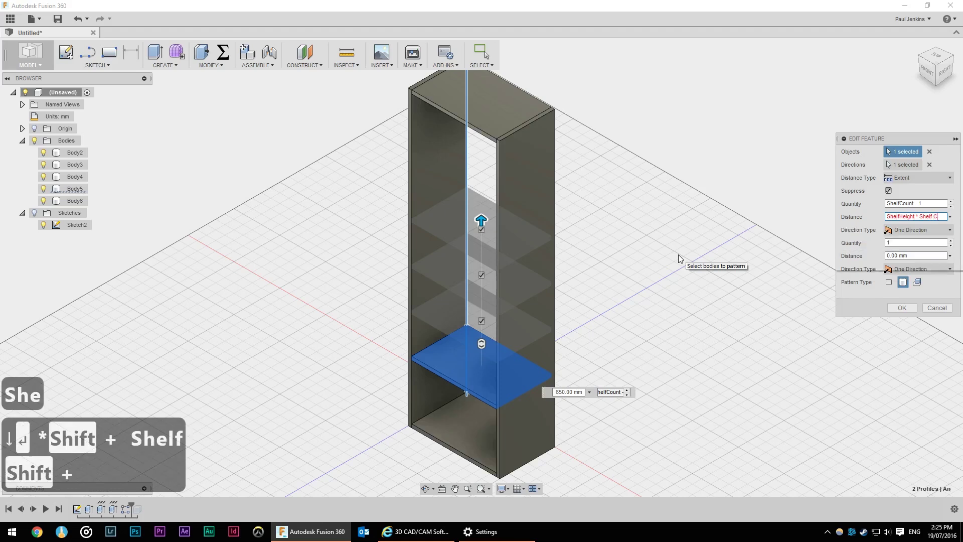
{"action": "key", "text": "BackSpace"}
{"action": "key", "text": "BackSpace"}
{"action": "key", "text": "BackSpace"}
{"action": "key", "text": "BackSpace"}
{"action": "type", "text": "fCount"}
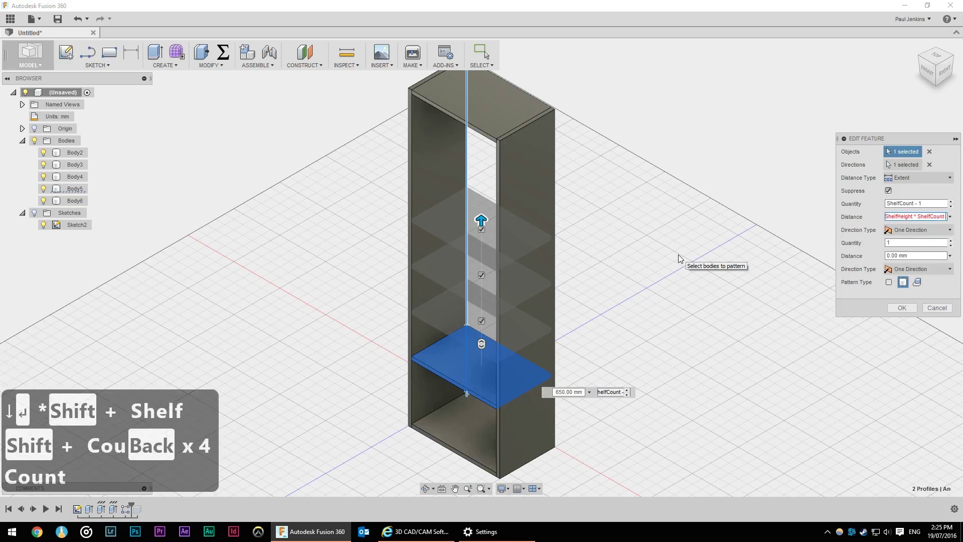
{"action": "key", "text": "BackSpace"}
{"action": "type", "text": "-2)"}
{"action": "key", "text": "ctrl+Left"}
{"action": "key", "text": "ctrl+Left"}
{"action": "key", "text": "ctrl+Left"}
{"action": "key", "text": "ctrl+Left"}
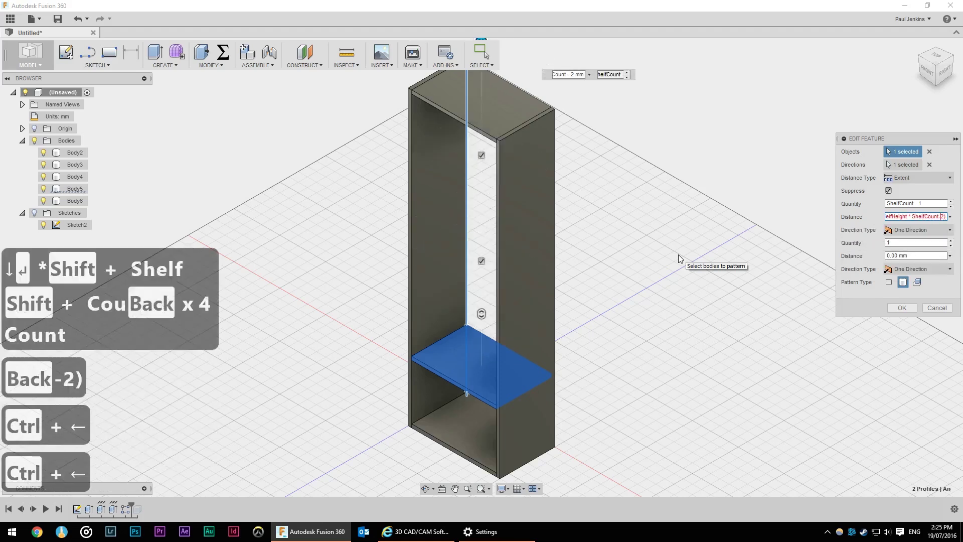
{"action": "type", "text": "("}
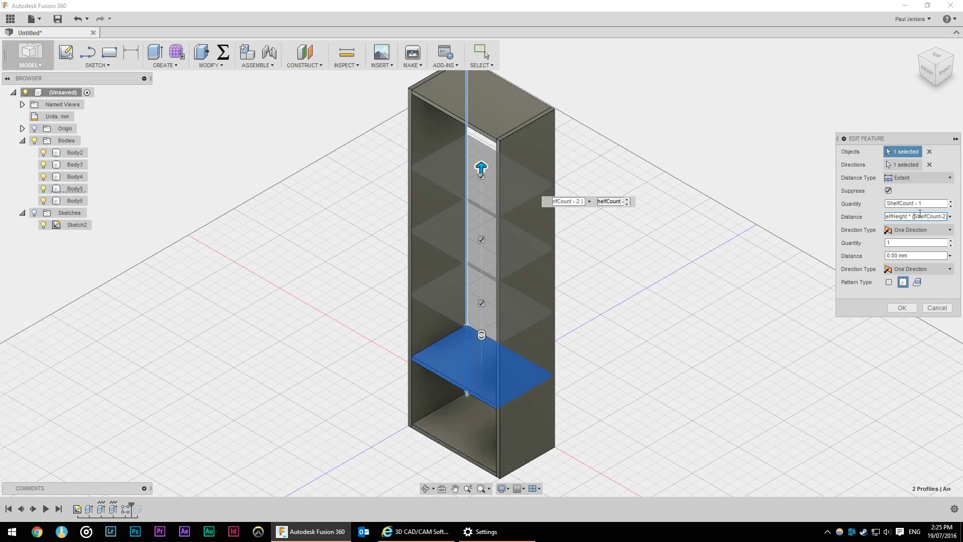
{"action": "key", "text": "Return"}
{"action": "middle_click_drag", "start_coordinate": [694, 185], "coordinate": [681, 214]}
{"action": "scroll", "coordinate": [682, 216], "scroll_direction": "down", "scroll_amount": 2}
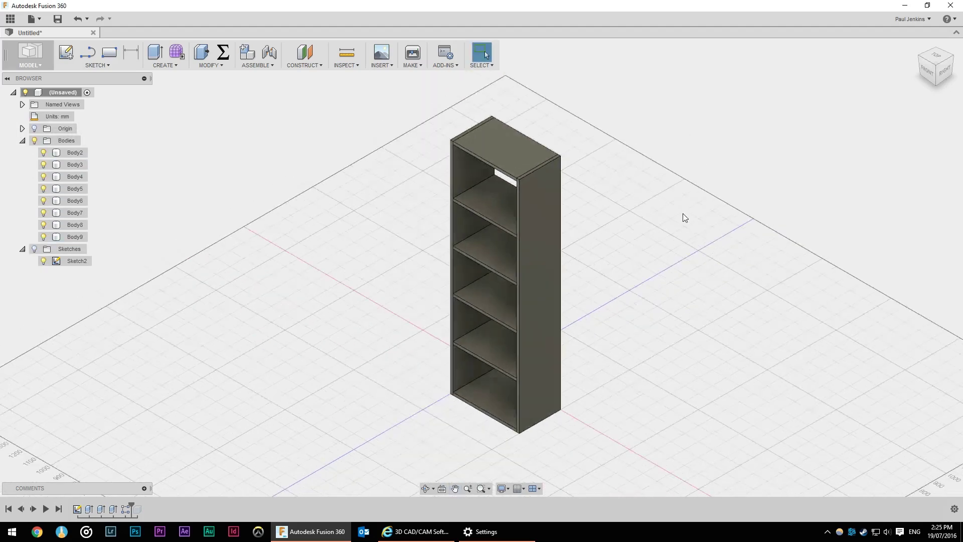
Step: Open the model parameters and change ShelfCount to 7
{"action": "left_click", "coordinate": [224, 52]}
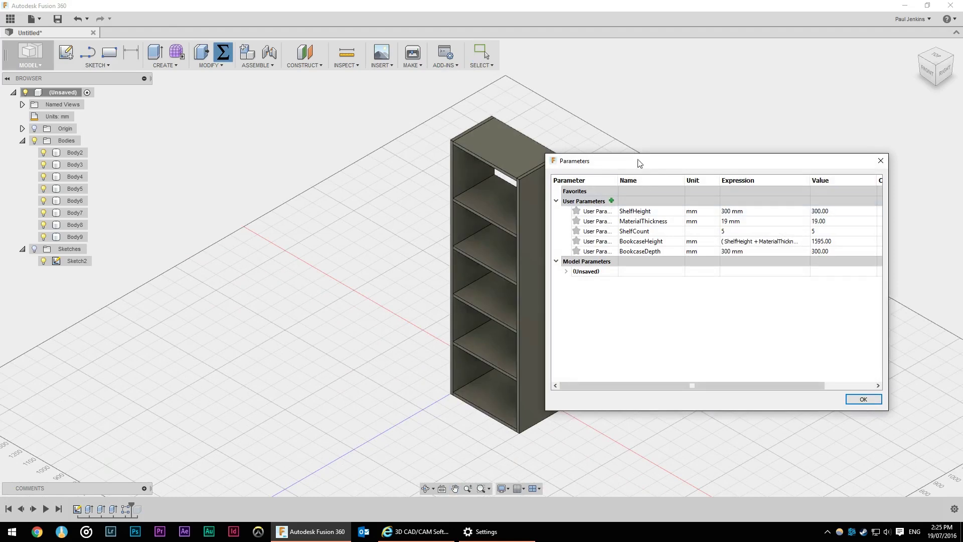
{"action": "middle_click_drag", "start_coordinate": [580, 126], "coordinate": [471, 123]}
{"action": "scroll", "coordinate": [472, 201], "scroll_direction": "down", "scroll_amount": 2}
{"action": "scroll", "coordinate": [484, 204], "scroll_direction": "up", "scroll_amount": 1}
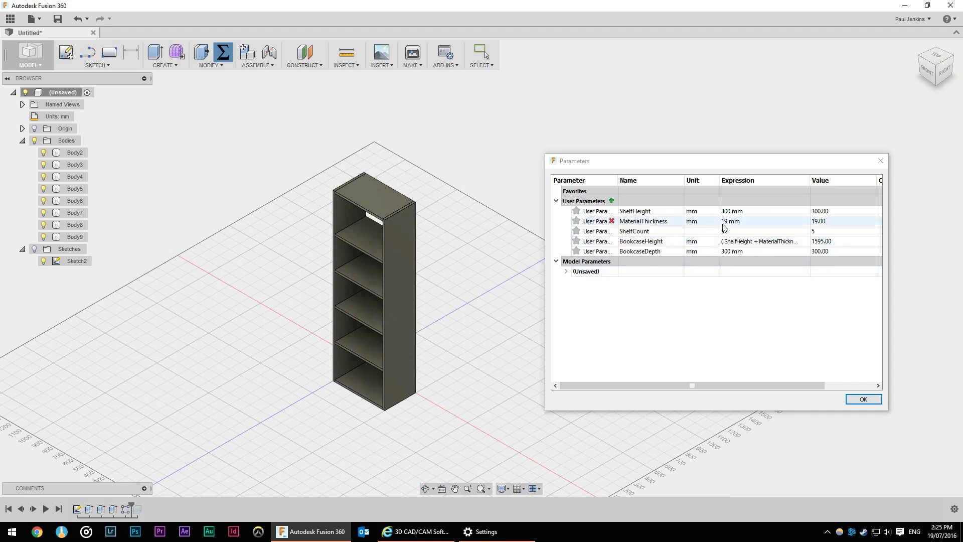
{"action": "left_click", "coordinate": [752, 231]}
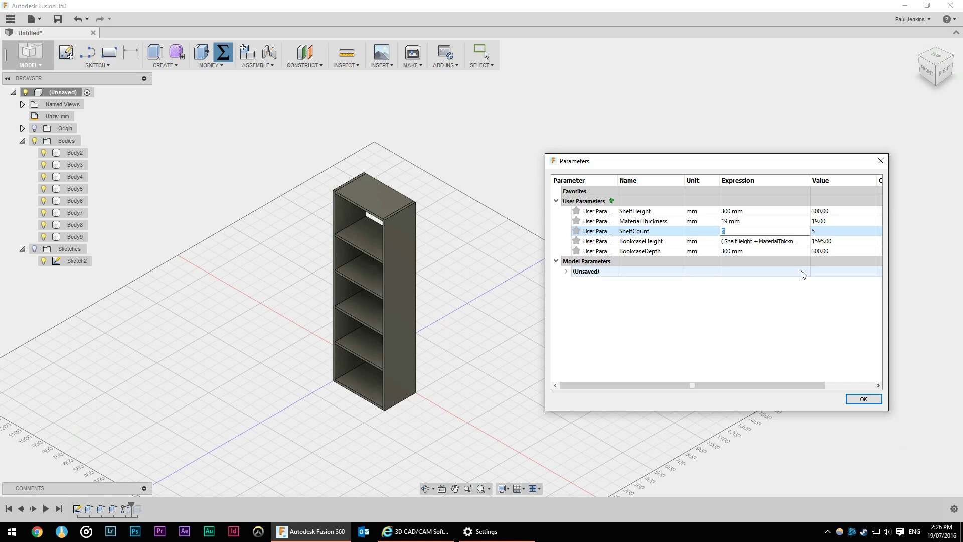
{"action": "type", "text": "7"}
{"action": "key", "text": "Return"}
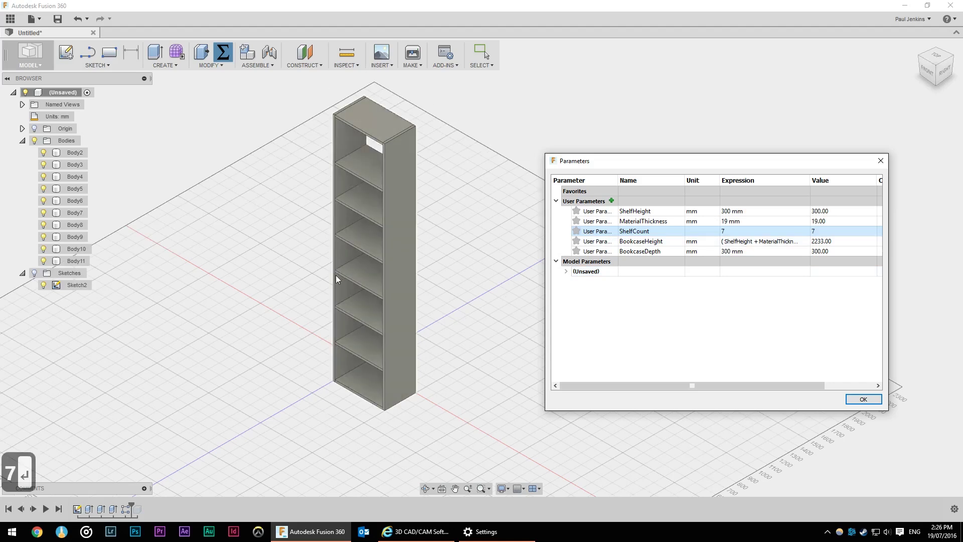
Step: Try ShelfCount at 3, then restore it to 5 and accept the changes
{"action": "double_click", "coordinate": [747, 231]}
{"action": "type", "text": "3"}
{"action": "key", "text": "Return"}
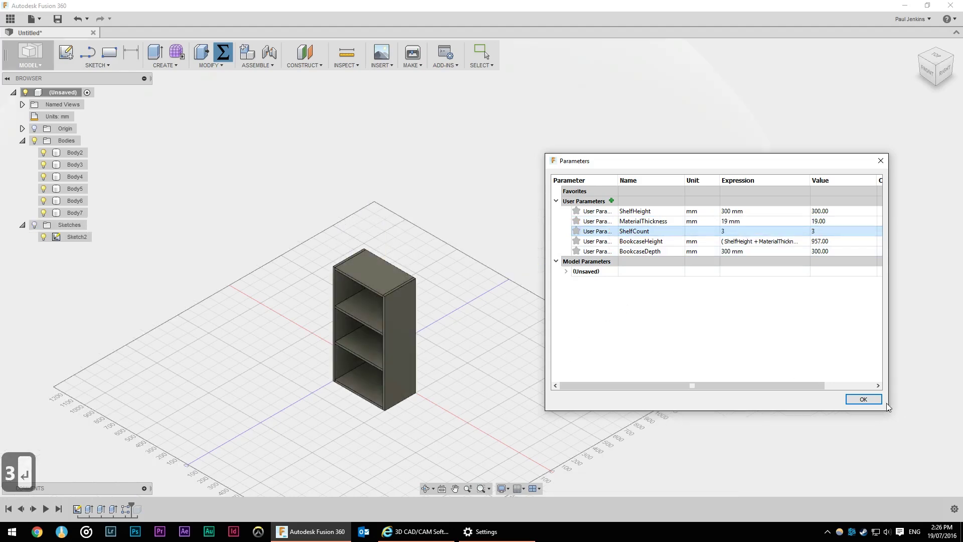
{"action": "double_click", "coordinate": [758, 232]}
{"action": "type", "text": "5"}
{"action": "key", "text": "Return"}
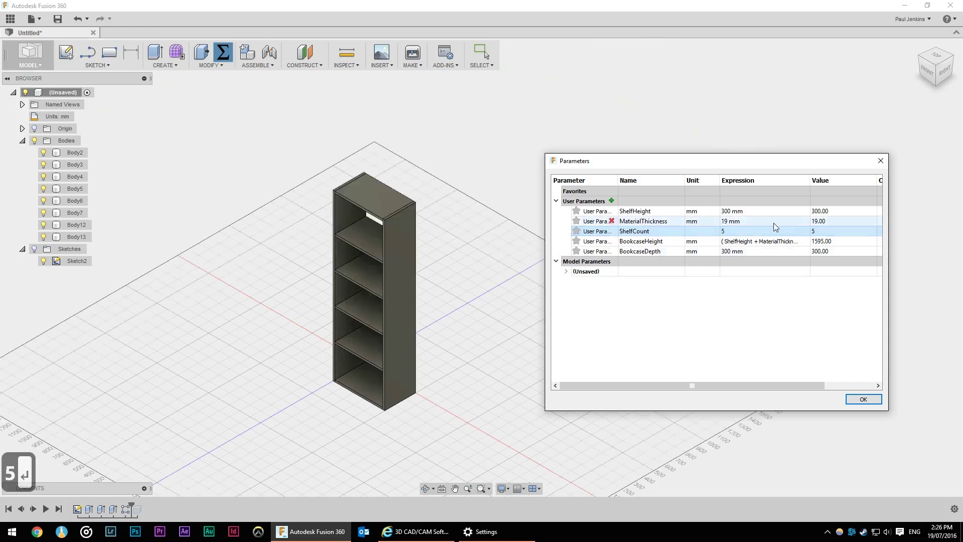
{"action": "left_click", "coordinate": [863, 400]}
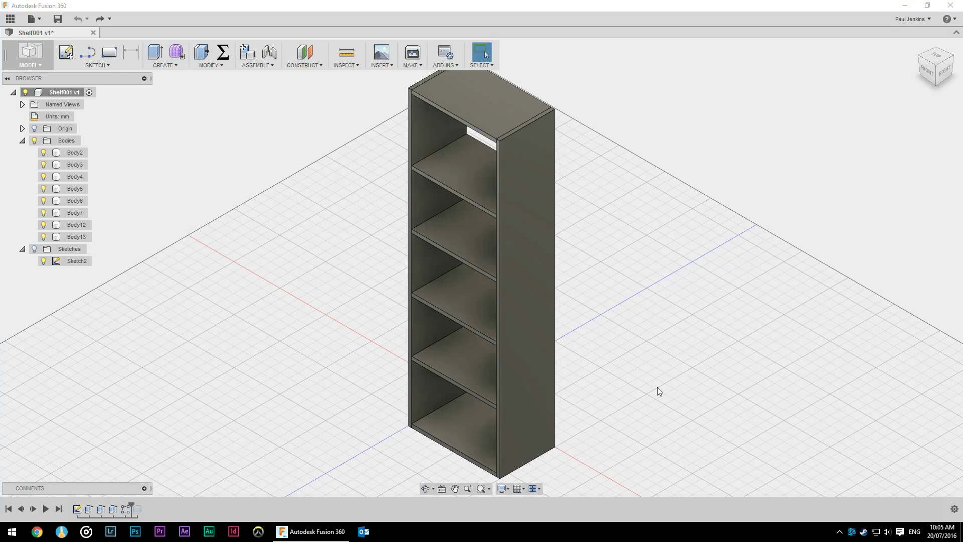
Step: Delete the bookcase's right side panel, Body4
{"action": "left_click", "coordinate": [513, 184]}
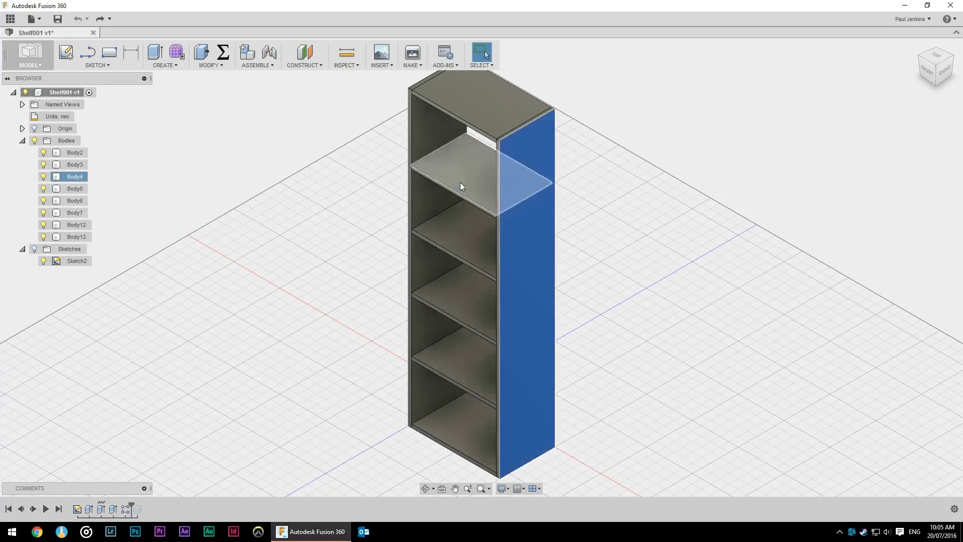
{"action": "right_click", "coordinate": [76, 177]}
{"action": "left_click", "coordinate": [128, 277]}
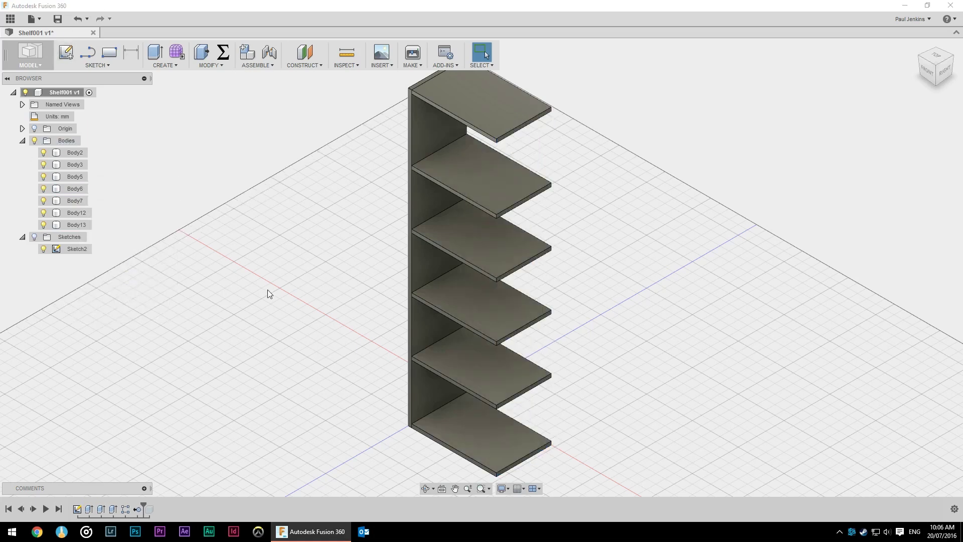
Step: Hide the upper shelves Body7, Body12 and Body13
{"action": "left_click", "coordinate": [75, 224]}
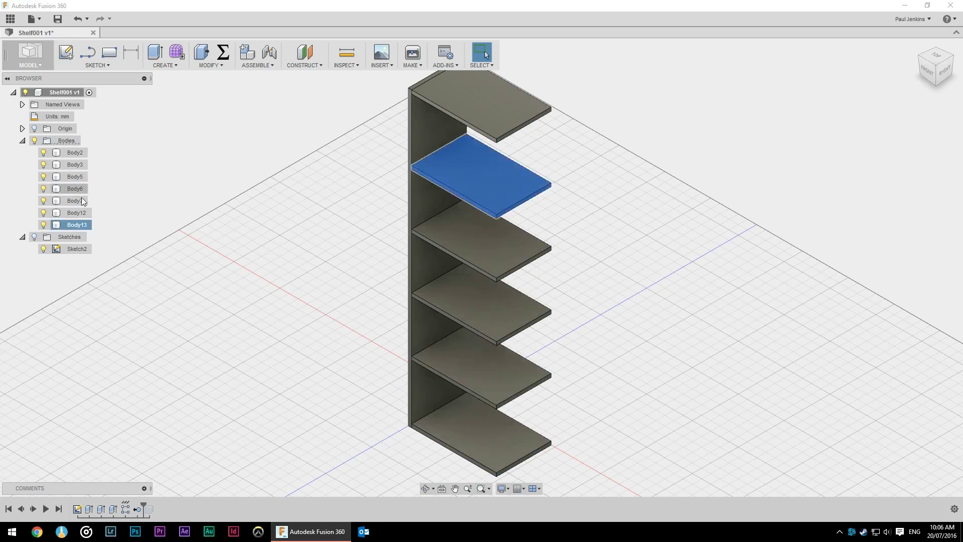
{"action": "left_click", "coordinate": [81, 190], "text": "shift"}
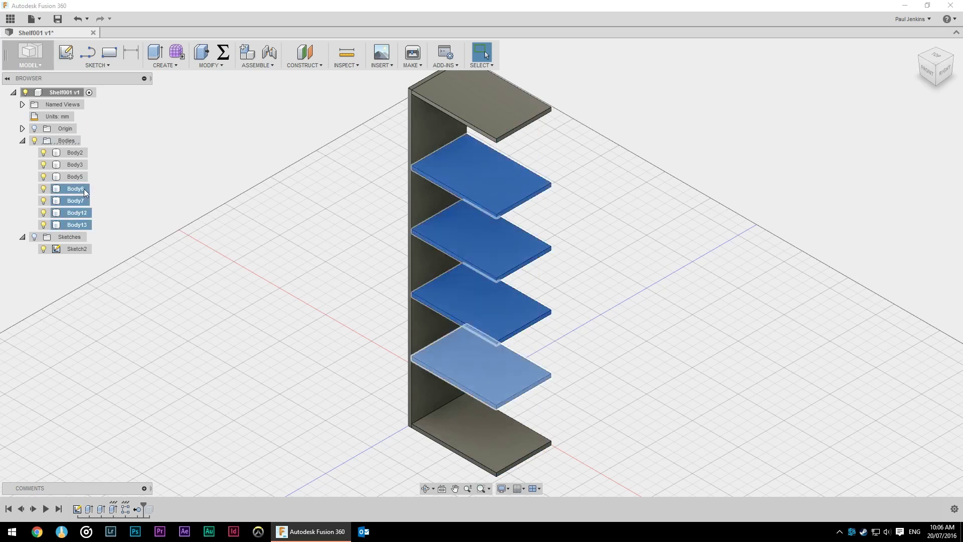
{"action": "left_click", "coordinate": [87, 200], "text": "shift"}
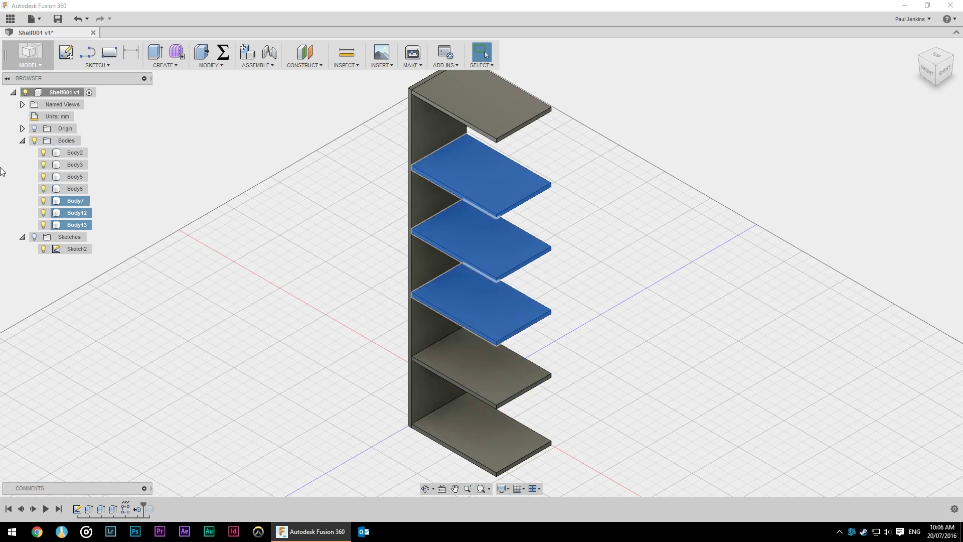
{"action": "left_click", "coordinate": [44, 201]}
{"action": "left_click", "coordinate": [45, 213]}
{"action": "left_click", "coordinate": [45, 224]}
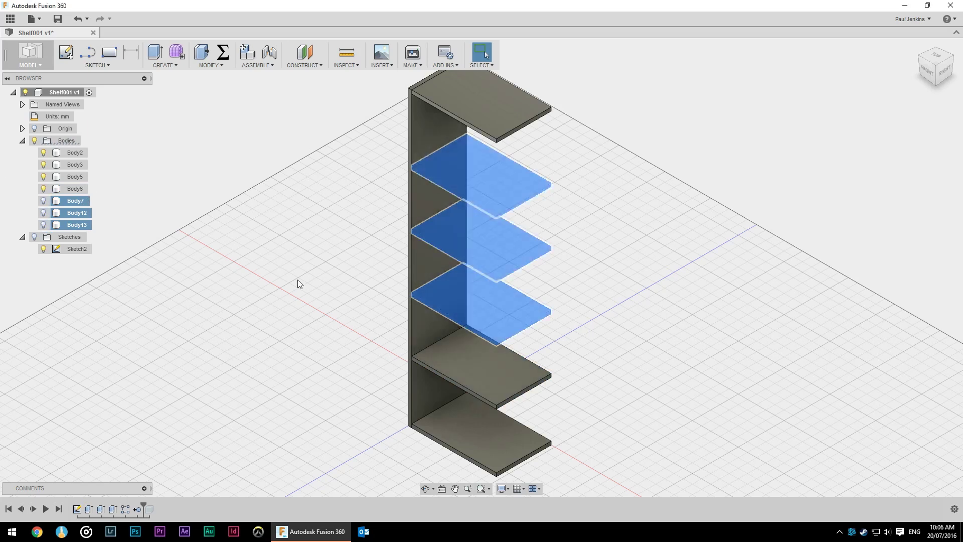
{"action": "left_click", "coordinate": [296, 281]}
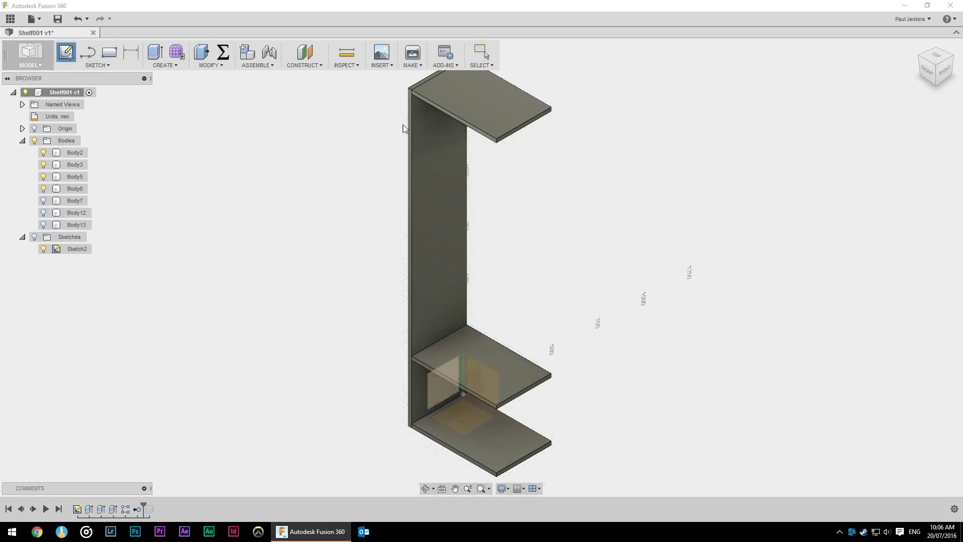
Step: Sketch a rectangle over the lower shelf band on the Body5 side panel's face
{"action": "left_click", "coordinate": [66, 52]}
{"action": "left_click", "coordinate": [445, 194]}
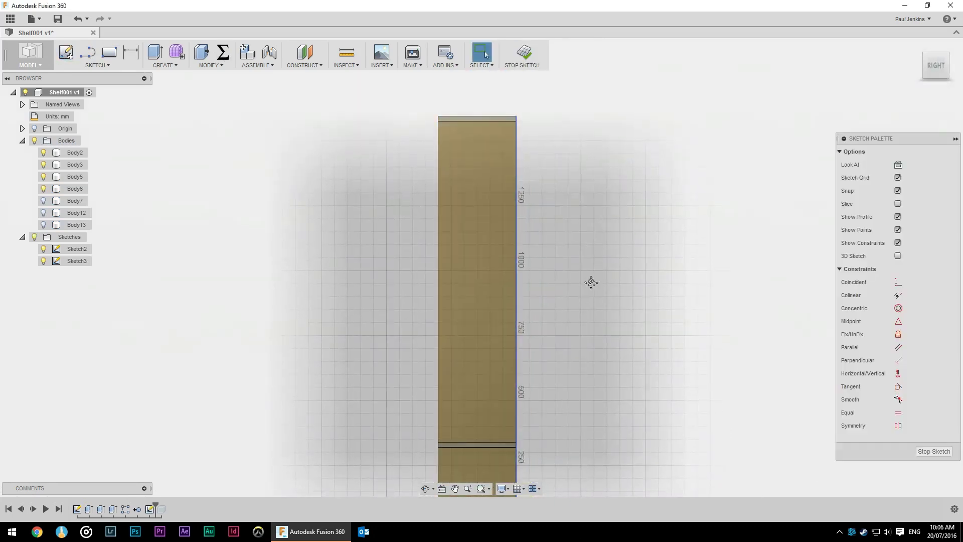
{"action": "scroll", "coordinate": [474, 329], "scroll_direction": "up", "scroll_amount": 5}
{"action": "key", "text": "r"}
{"action": "left_click", "coordinate": [377, 193]}
{"action": "left_click", "coordinate": [626, 207]}
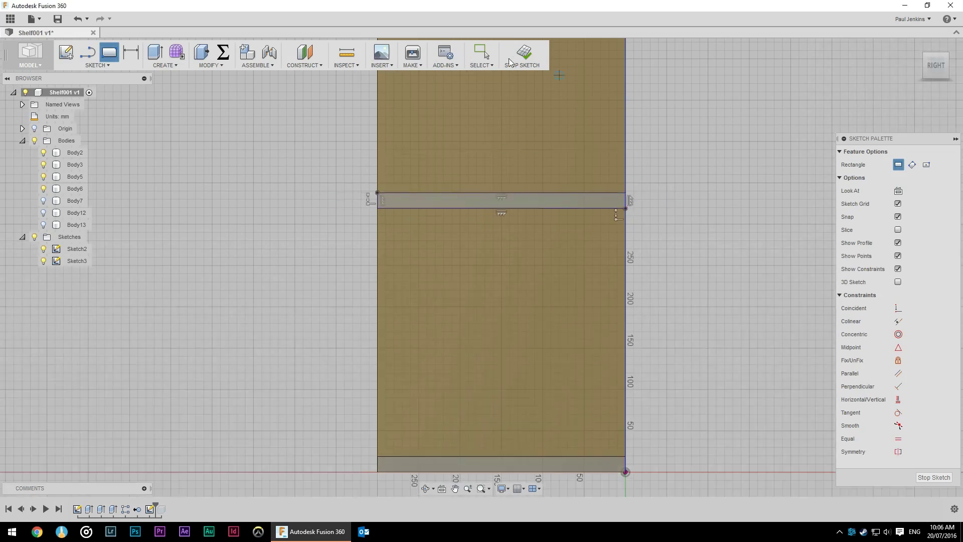
{"action": "left_click", "coordinate": [517, 59]}
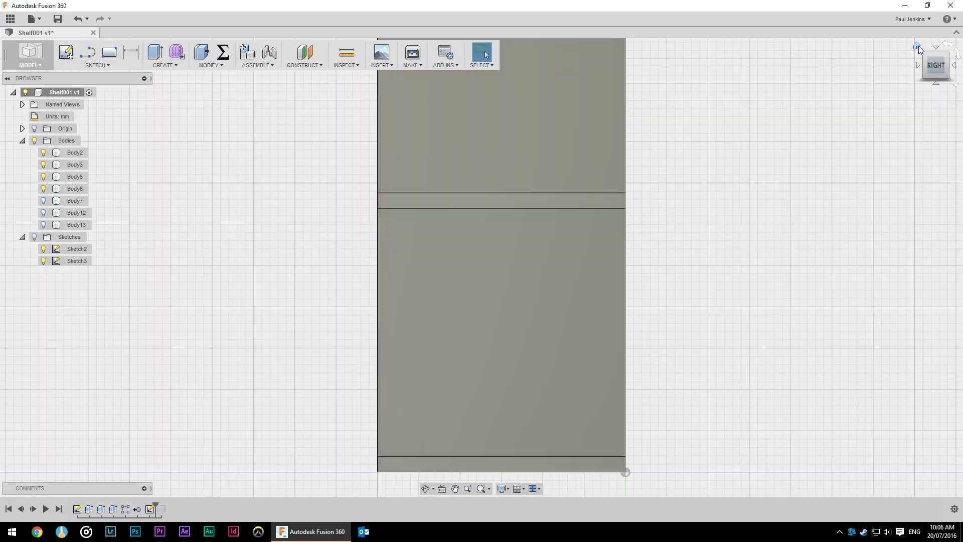
Step: Hide shelf Body6 and extrude the rectangle -MaterialThickness as a groove cut
{"action": "left_click", "coordinate": [916, 46]}
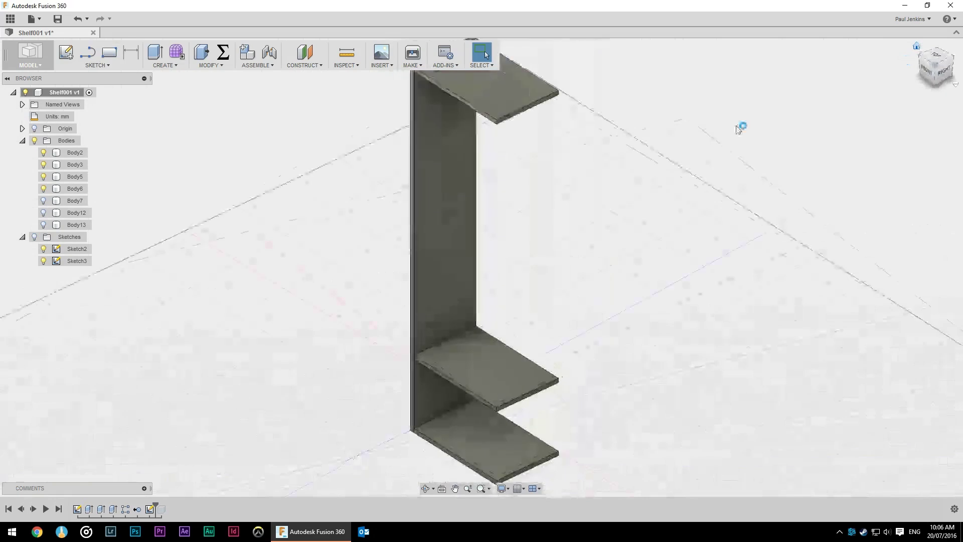
{"action": "left_click", "coordinate": [44, 188]}
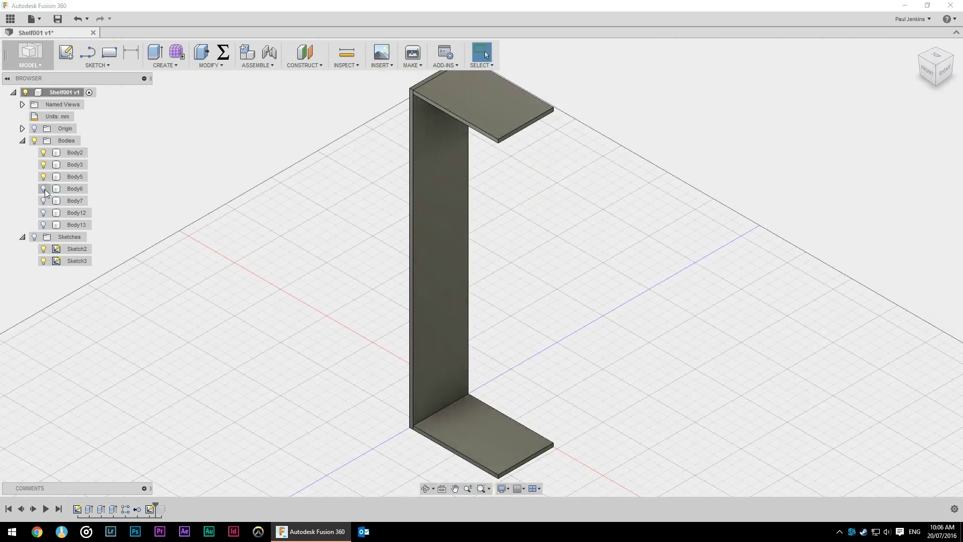
{"action": "left_click", "coordinate": [34, 237]}
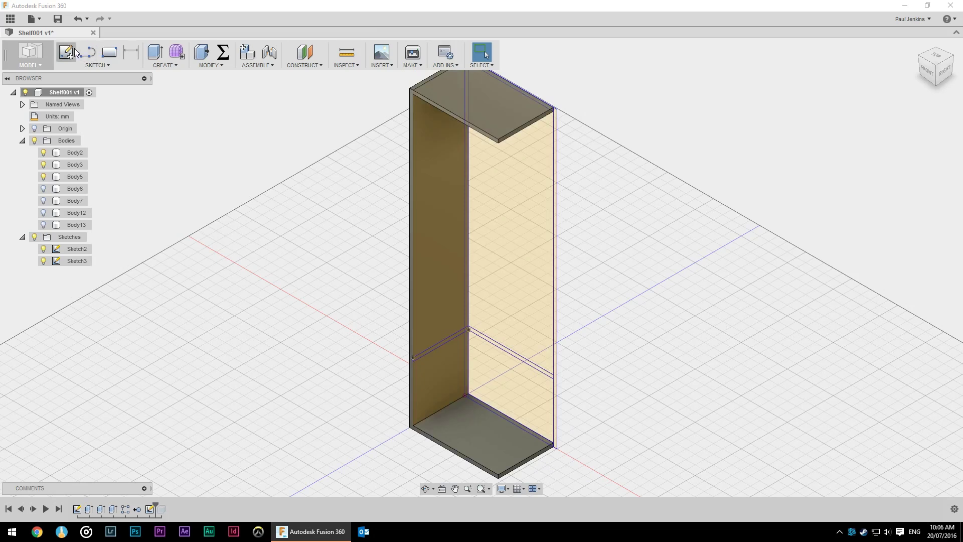
{"action": "left_click", "coordinate": [155, 52]}
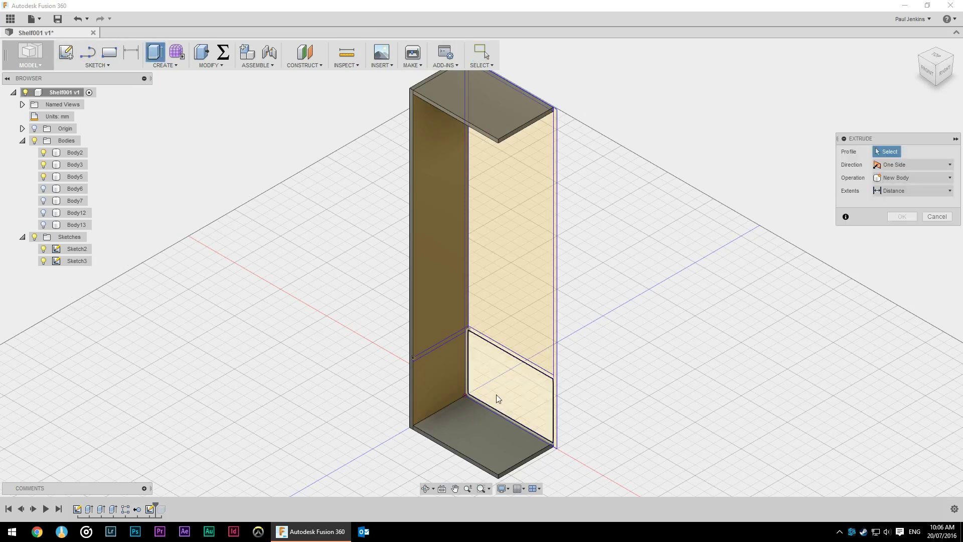
{"action": "left_click", "coordinate": [437, 345]}
{"action": "scroll", "coordinate": [434, 366], "scroll_direction": "up", "scroll_amount": 6}
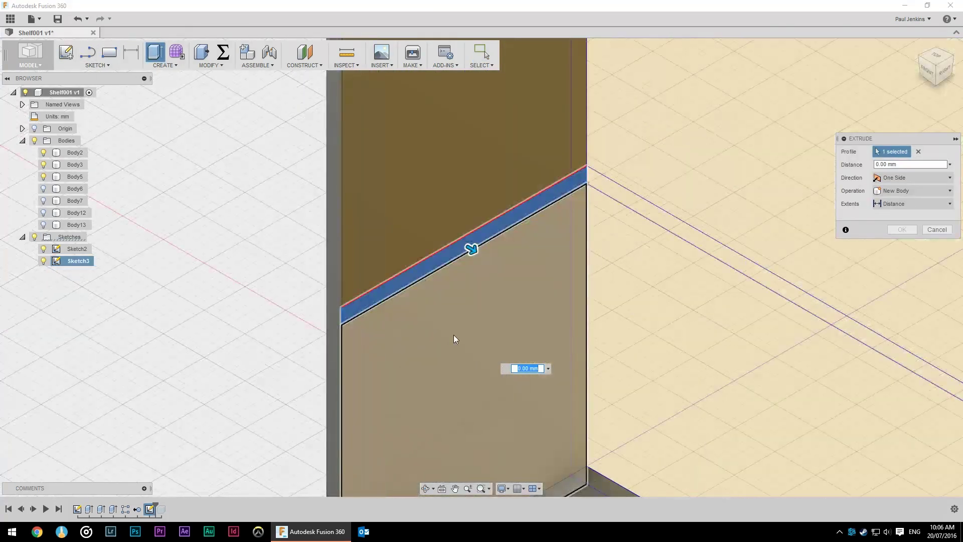
{"action": "type", "text": "-MaterialThickness"}
{"action": "key", "text": "Return"}
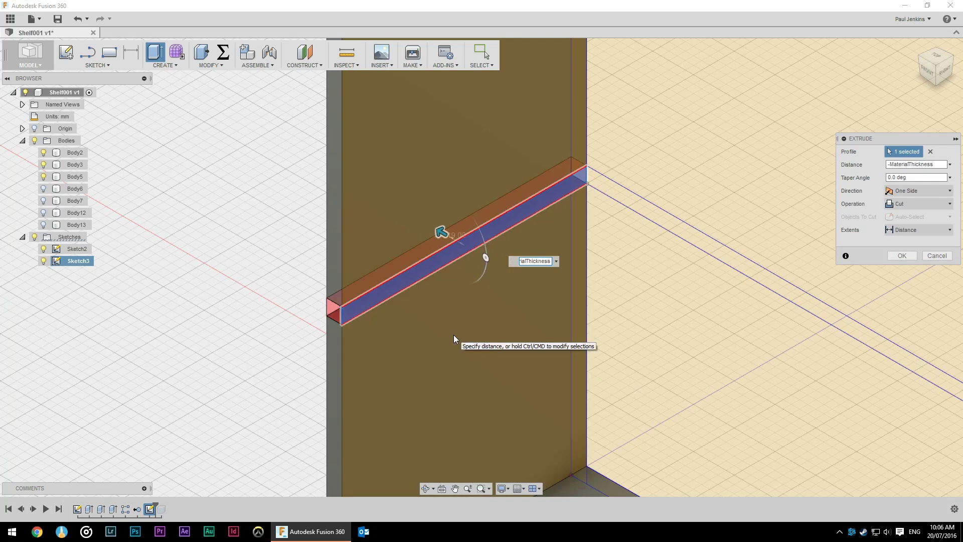
{"action": "key", "text": "Return"}
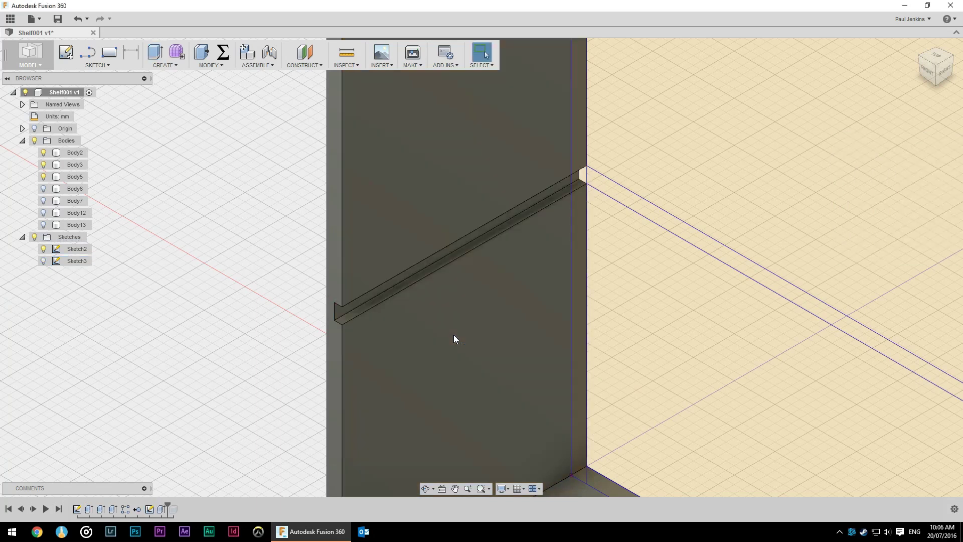
{"action": "scroll", "coordinate": [454, 335], "scroll_direction": "down", "scroll_amount": 2}
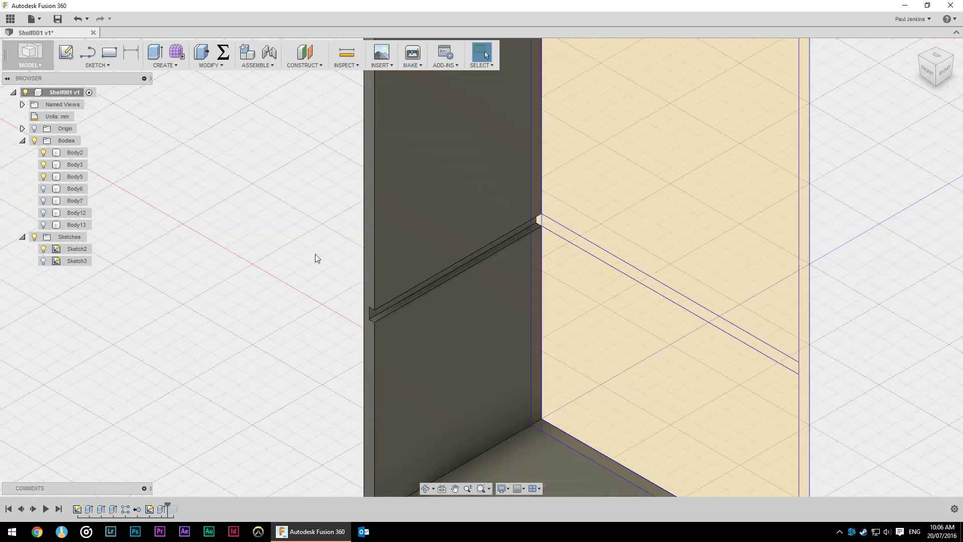
{"action": "scroll", "coordinate": [263, 230], "scroll_direction": "down", "scroll_amount": 2}
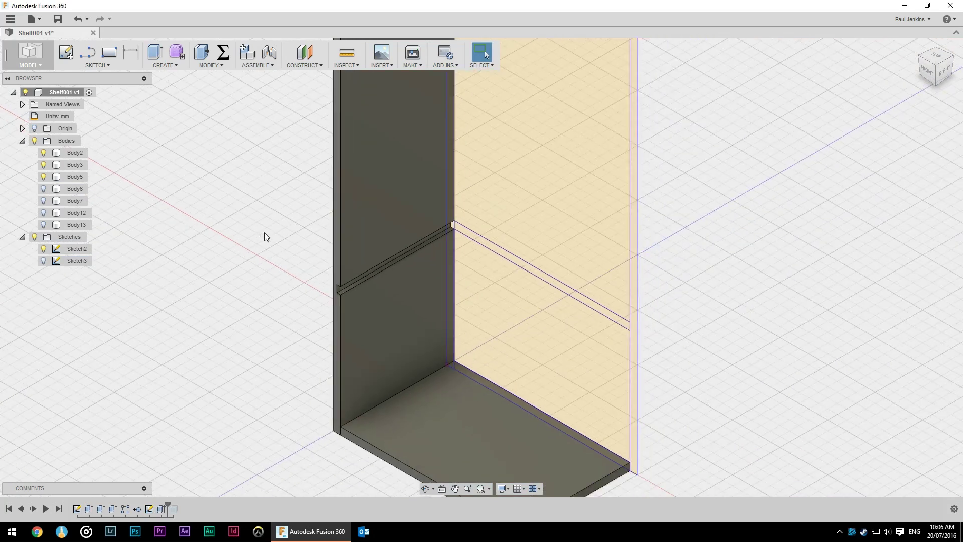
{"action": "middle_click_drag", "start_coordinate": [263, 230], "coordinate": [251, 292]}
{"action": "scroll", "coordinate": [250, 292], "scroll_direction": "down", "scroll_amount": 4}
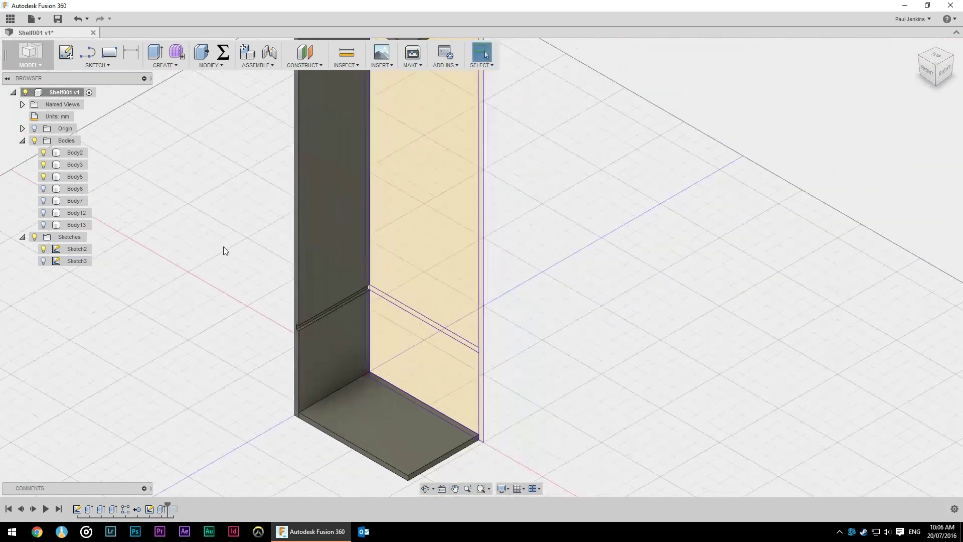
{"action": "middle_click_drag", "start_coordinate": [222, 245], "coordinate": [243, 273]}
{"action": "scroll", "coordinate": [287, 284], "scroll_direction": "down", "scroll_amount": 3}
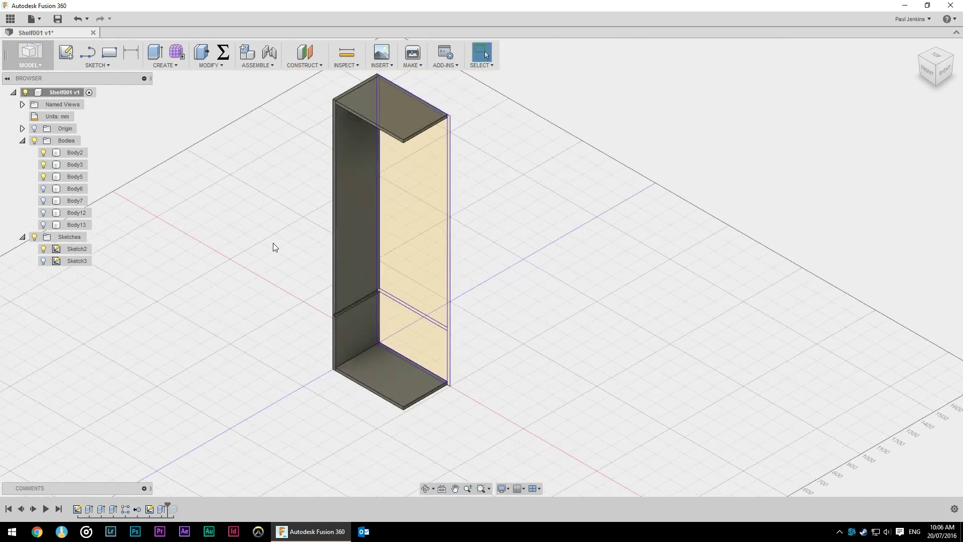
{"action": "scroll", "coordinate": [283, 238], "scroll_direction": "up", "scroll_amount": 3}
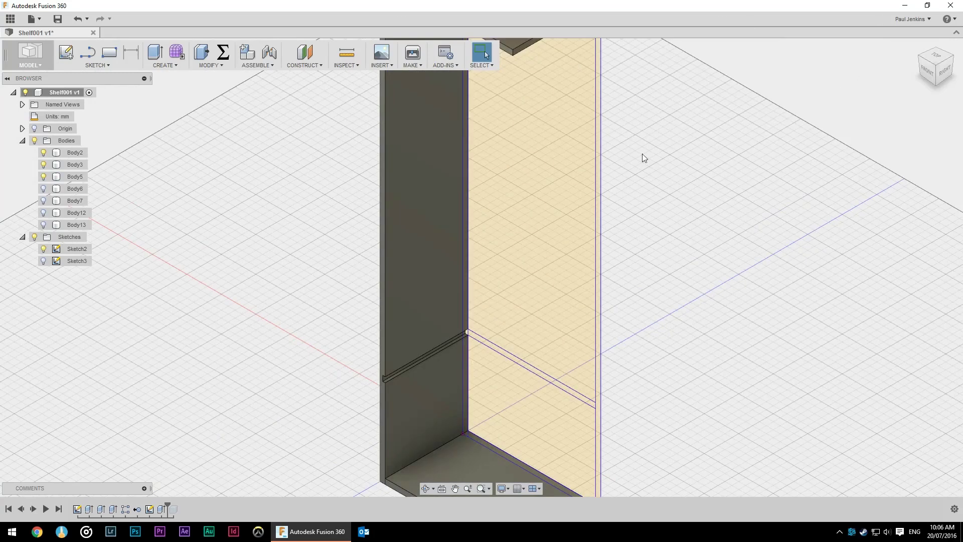
Step: Start a rectangular face pattern and select the three groove faces
{"action": "left_click", "coordinate": [165, 64]}
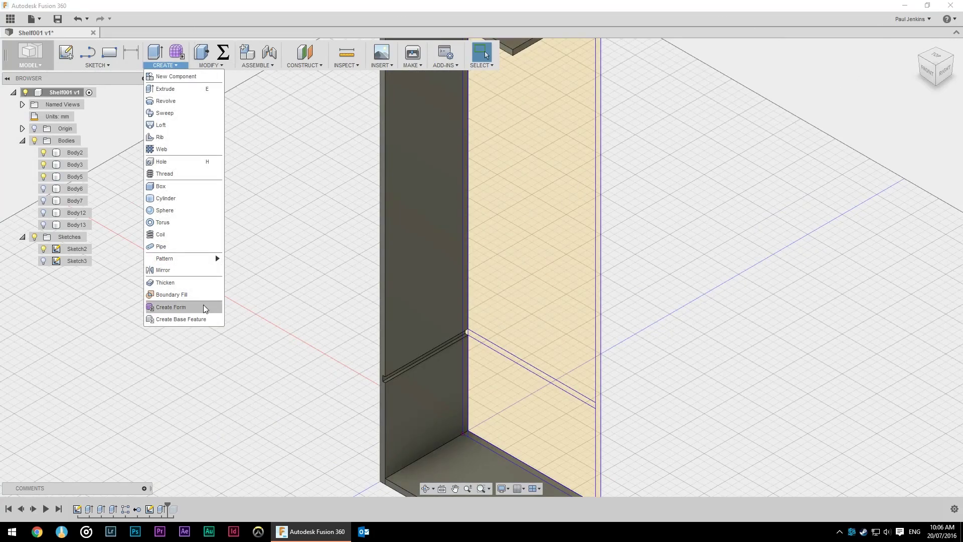
{"action": "left_click", "coordinate": [236, 261]}
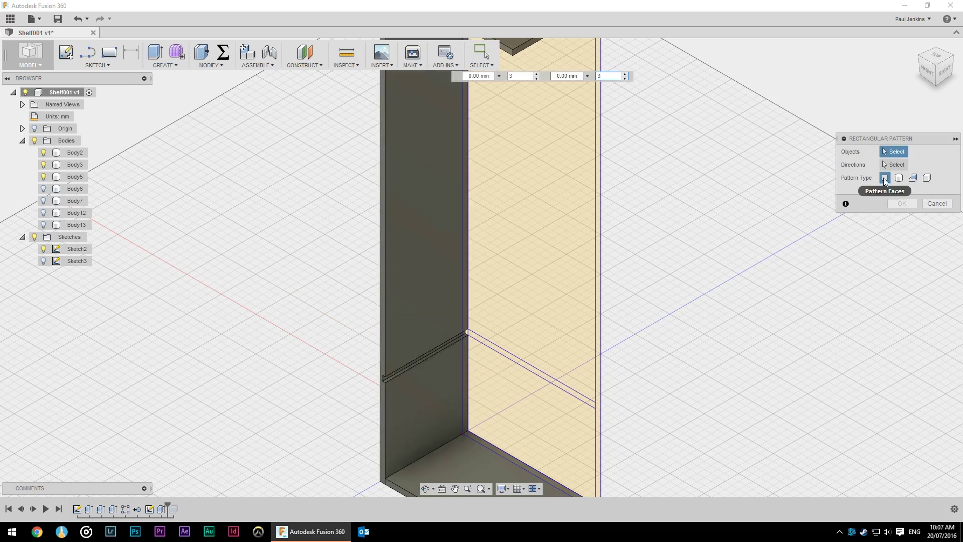
{"action": "scroll", "coordinate": [486, 389], "scroll_direction": "up", "scroll_amount": 5}
{"action": "scroll", "coordinate": [487, 389], "scroll_direction": "down", "scroll_amount": 5}
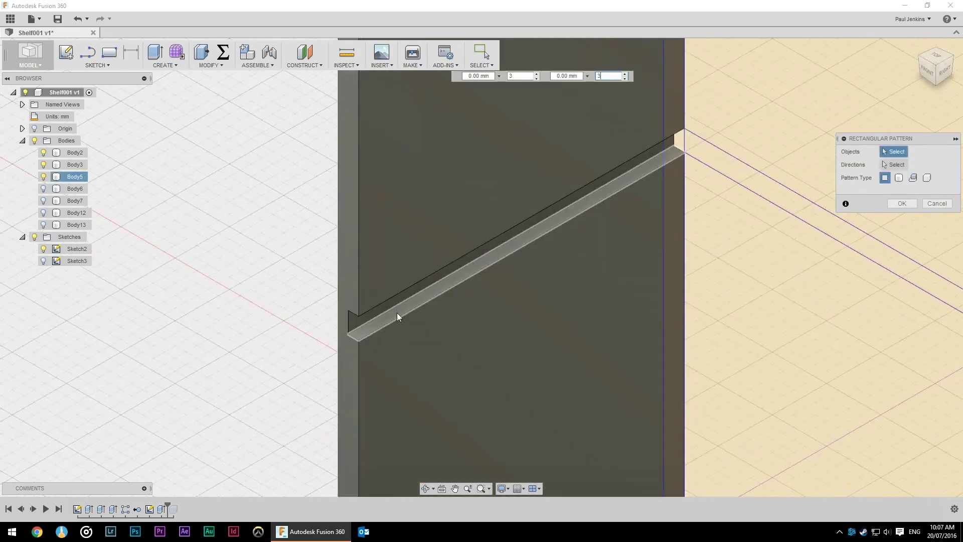
{"action": "left_click", "coordinate": [356, 320]}
{"action": "left_click", "coordinate": [357, 323]}
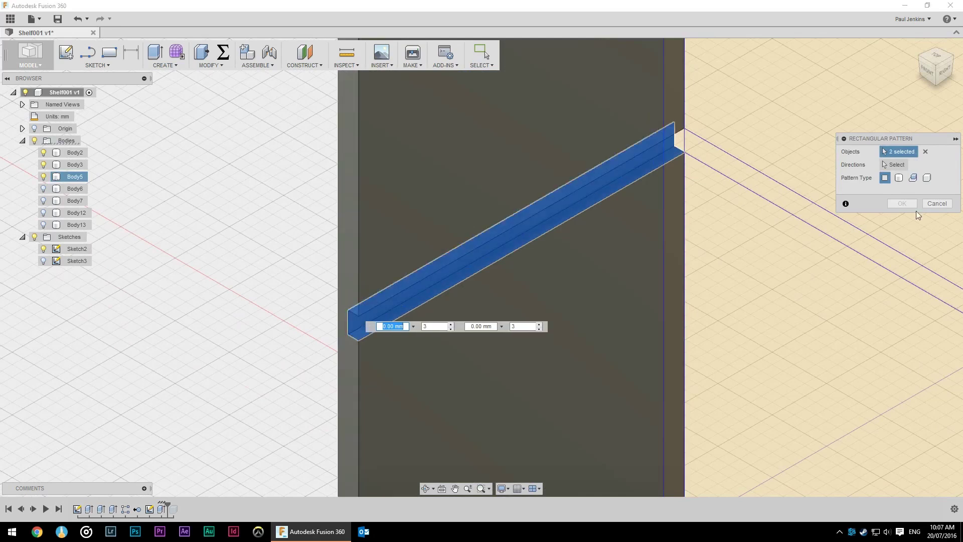
{"action": "left_click", "coordinate": [929, 88]}
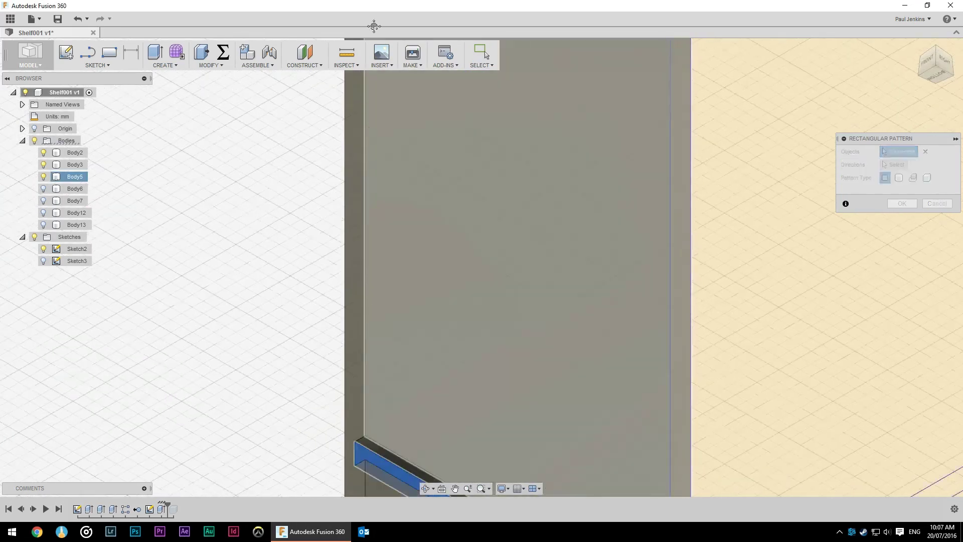
{"action": "left_click", "coordinate": [388, 420]}
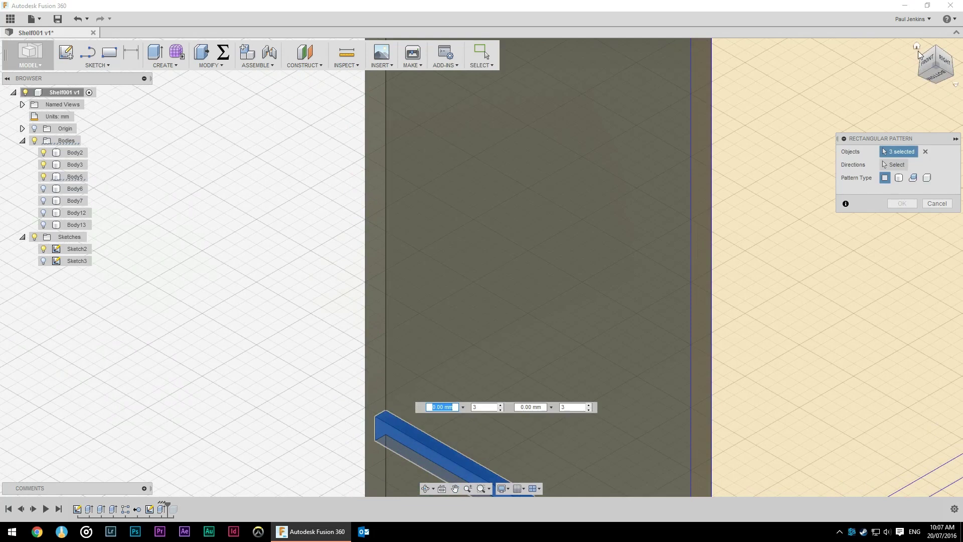
{"action": "left_click", "coordinate": [917, 48]}
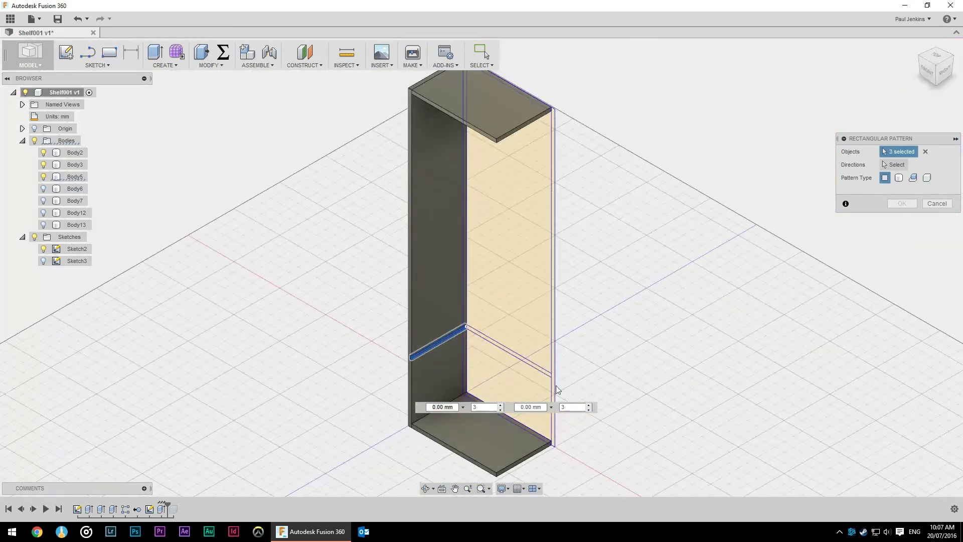
Step: Pattern the groove along the vertical edge with 450 mm distance and commit
{"action": "left_click", "coordinate": [886, 165]}
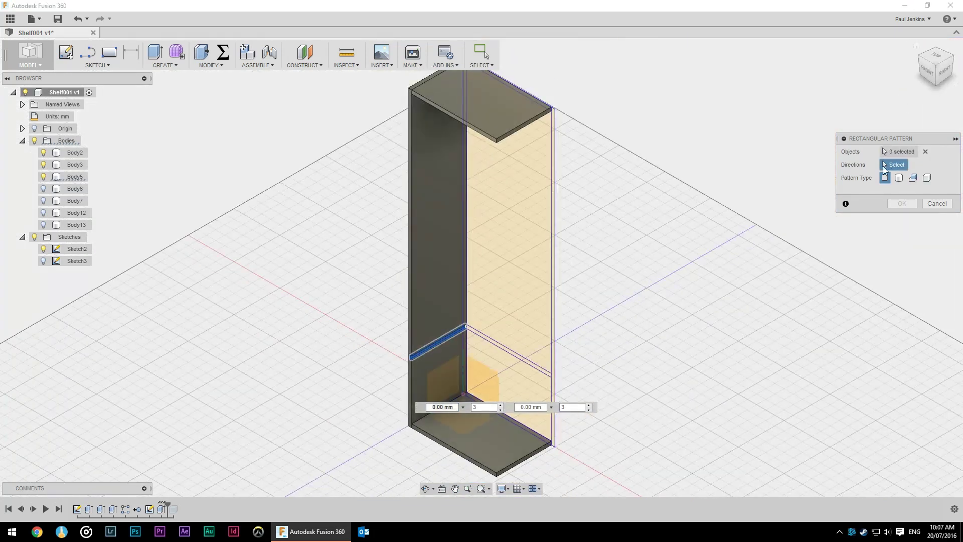
{"action": "left_click", "coordinate": [465, 326]}
{"action": "type", "text": "450"}
{"action": "key", "text": "Tab"}
{"action": "key", "text": "Return"}
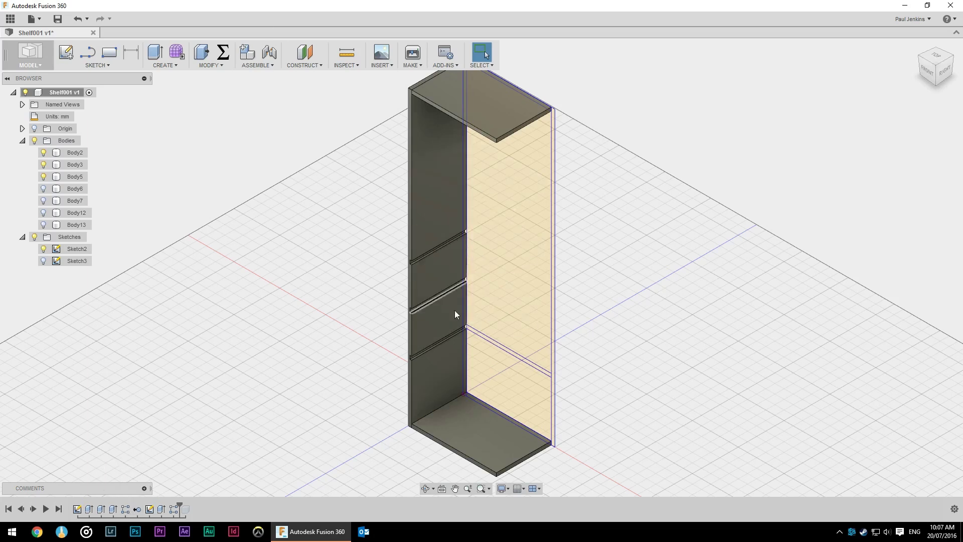
Step: Open Change Parameters and expand R-Pattern1 and R-Pattern2 under Shelf001 v1
{"action": "double_click", "coordinate": [173, 510]}
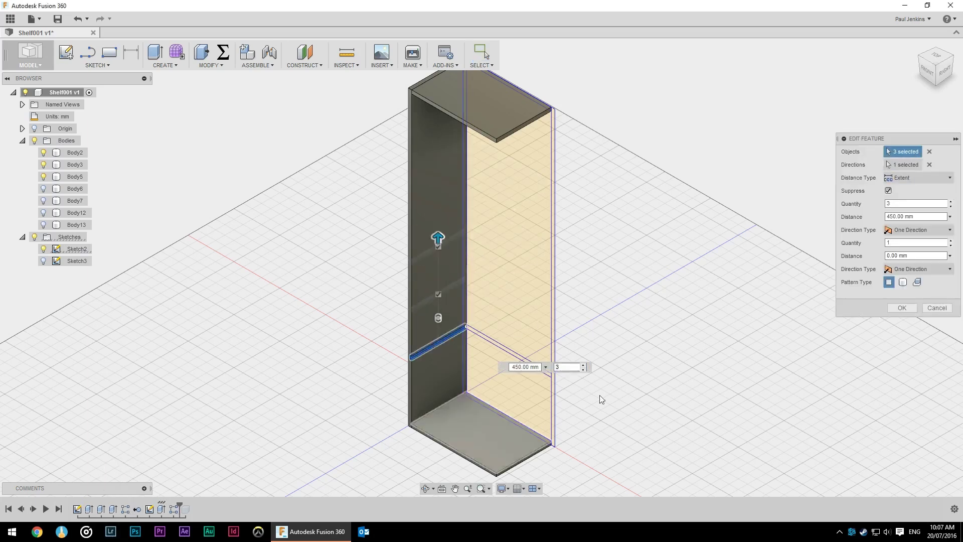
{"action": "left_click", "coordinate": [900, 310]}
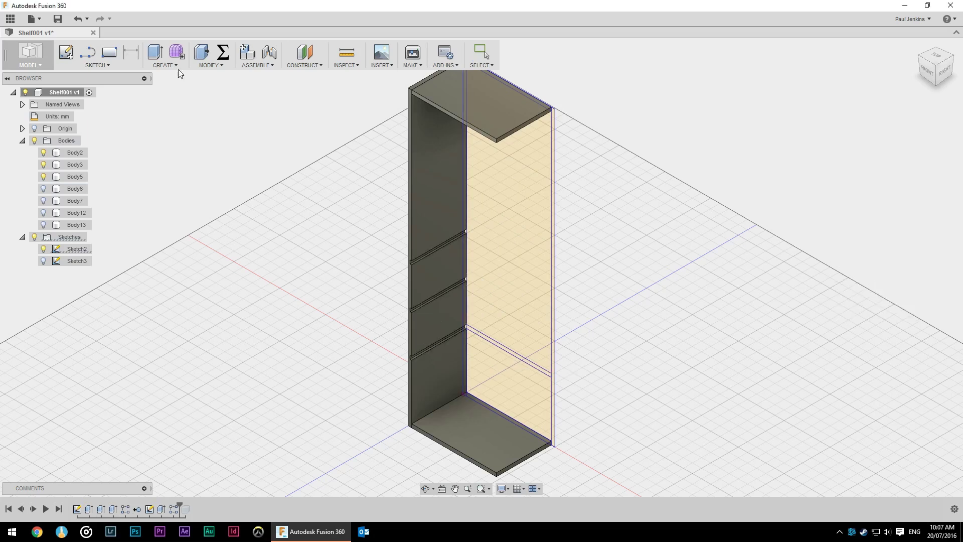
{"action": "left_click", "coordinate": [220, 59]}
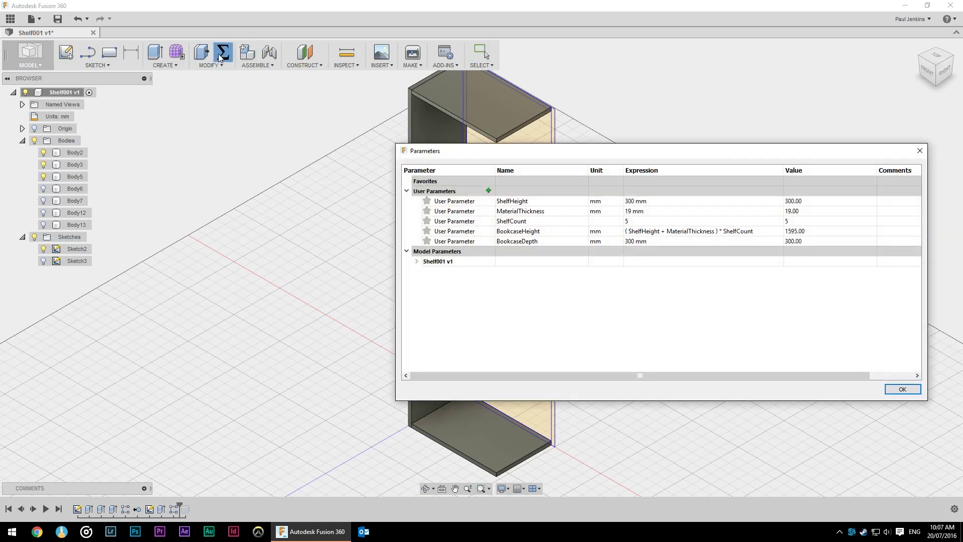
{"action": "left_click", "coordinate": [417, 262]}
{"action": "left_click", "coordinate": [447, 342]}
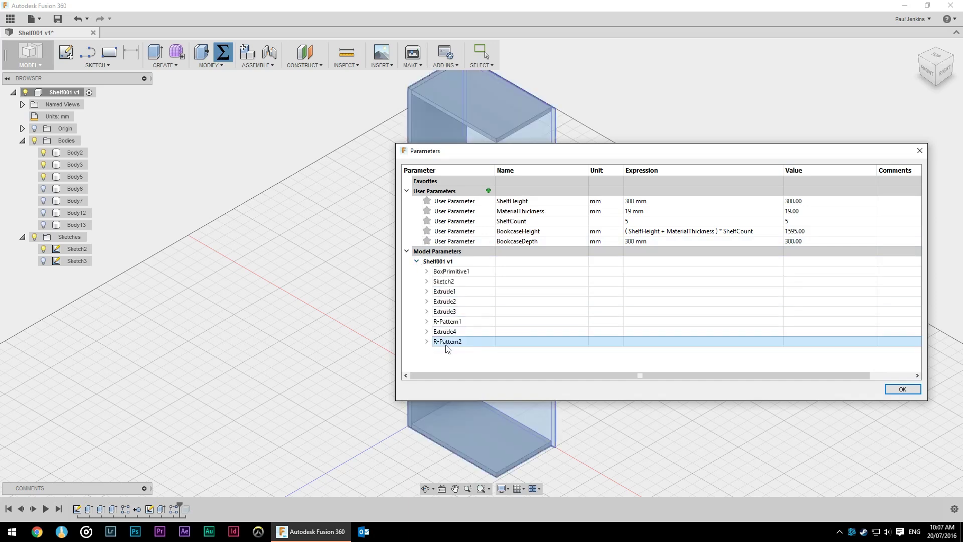
{"action": "left_click", "coordinate": [427, 321]}
{"action": "scroll", "coordinate": [532, 251], "scroll_direction": "down", "scroll_amount": 1}
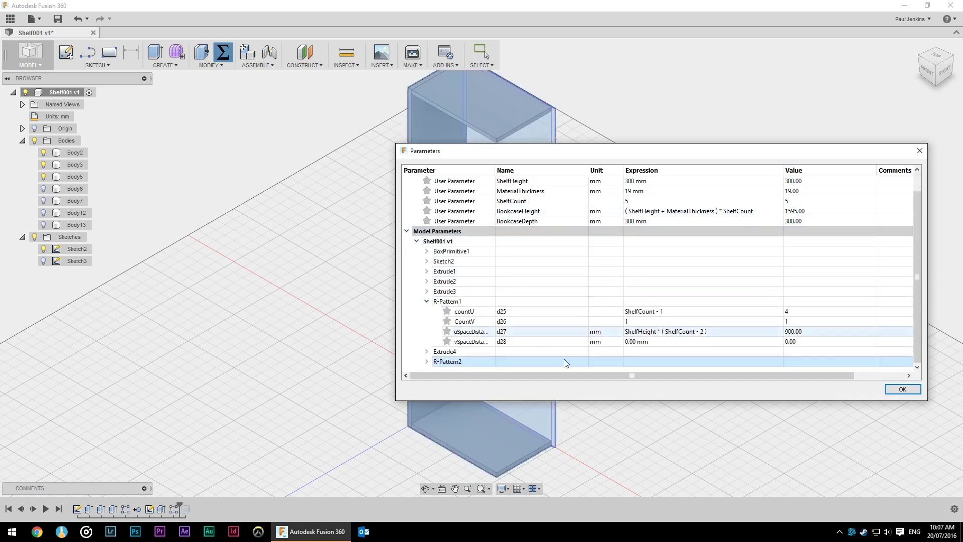
{"action": "left_click", "coordinate": [427, 362]}
{"action": "scroll", "coordinate": [501, 326], "scroll_direction": "down", "scroll_amount": 2}
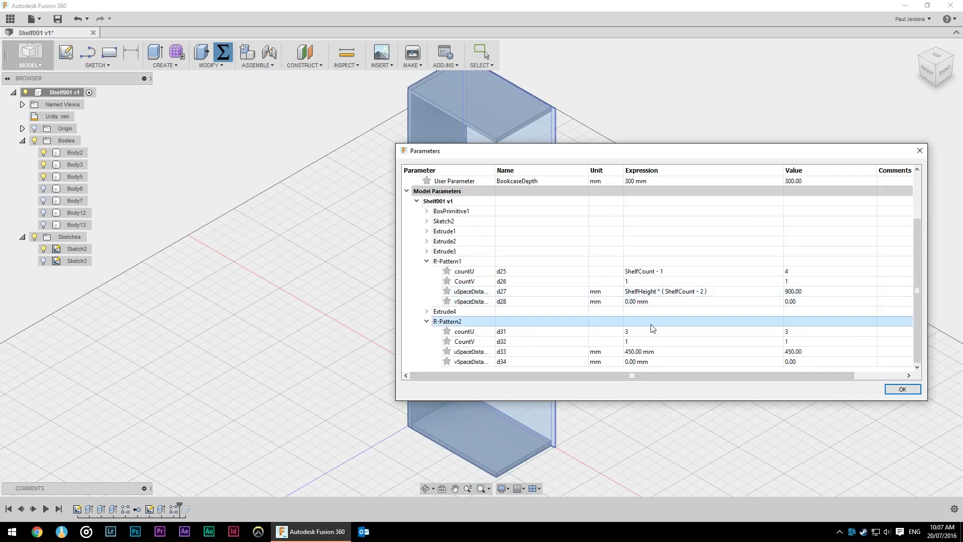
Step: Set R-Pattern2's count to ShelfCount - 1 and spacing to ShelfHeight * ( ShelfCount - 2 )
{"action": "double_click", "coordinate": [644, 271]}
{"action": "key", "text": "ctrl+c"}
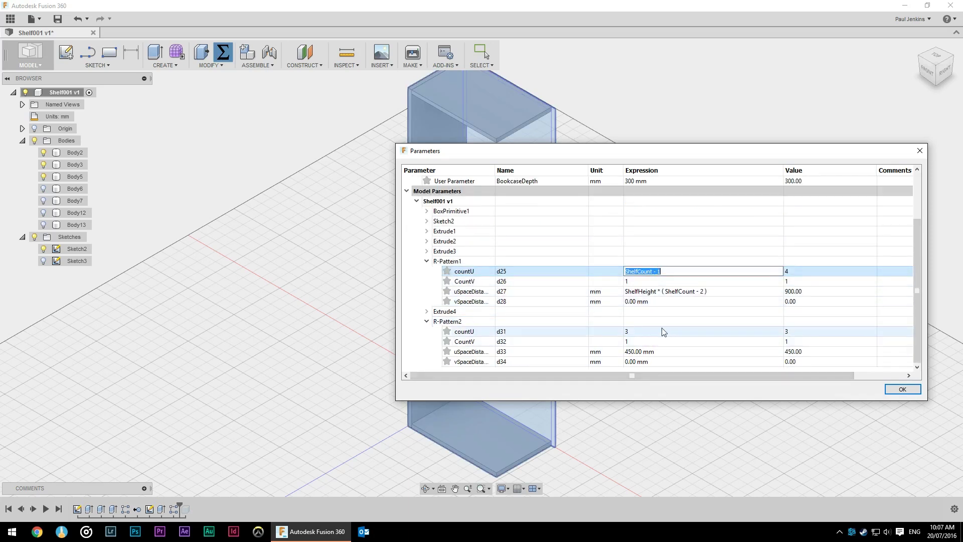
{"action": "double_click", "coordinate": [662, 331]}
{"action": "key", "text": "ctrl+v"}
{"action": "double_click", "coordinate": [662, 291]}
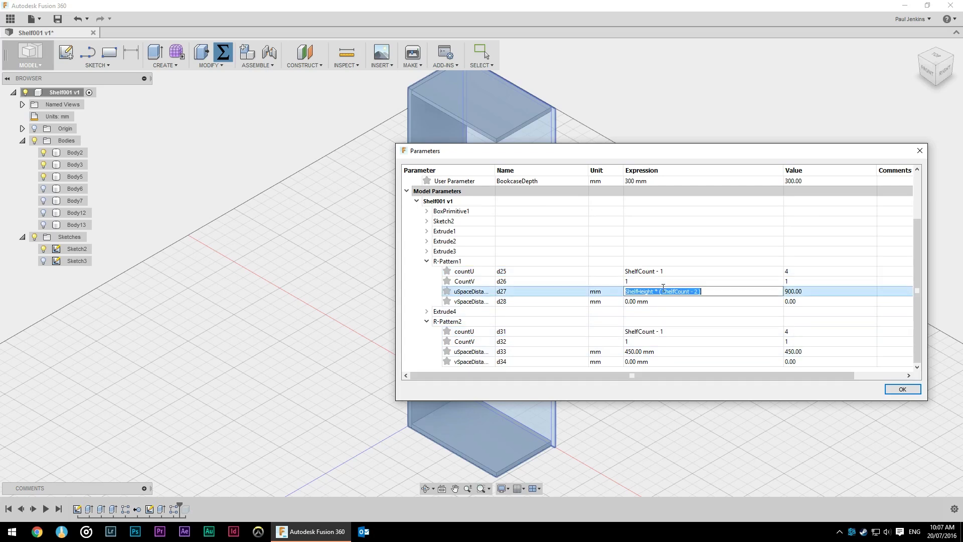
{"action": "key", "text": "ctrl+c"}
{"action": "double_click", "coordinate": [662, 352]}
{"action": "key", "text": "ctrl+v"}
{"action": "left_click_drag", "start_coordinate": [499, 158], "coordinate": [616, 161]}
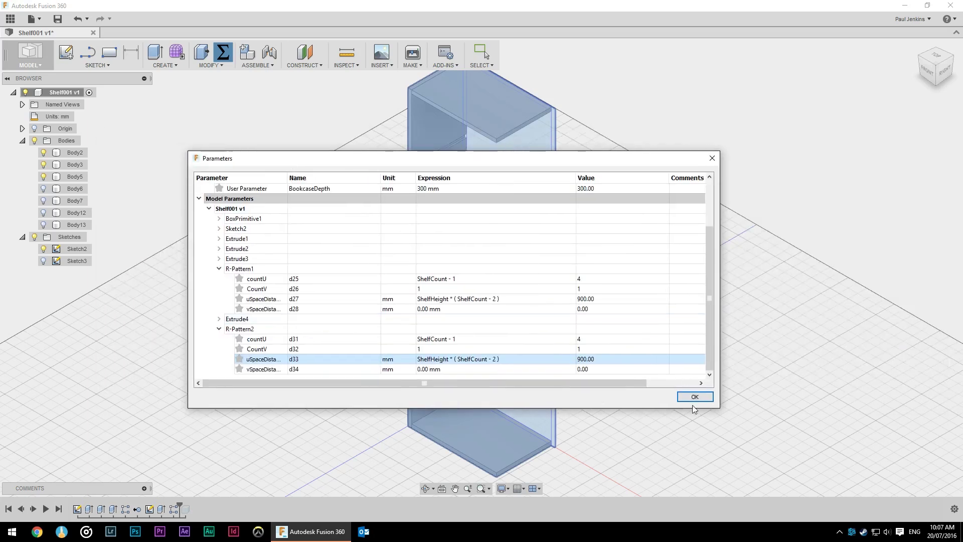
{"action": "left_click", "coordinate": [687, 393]}
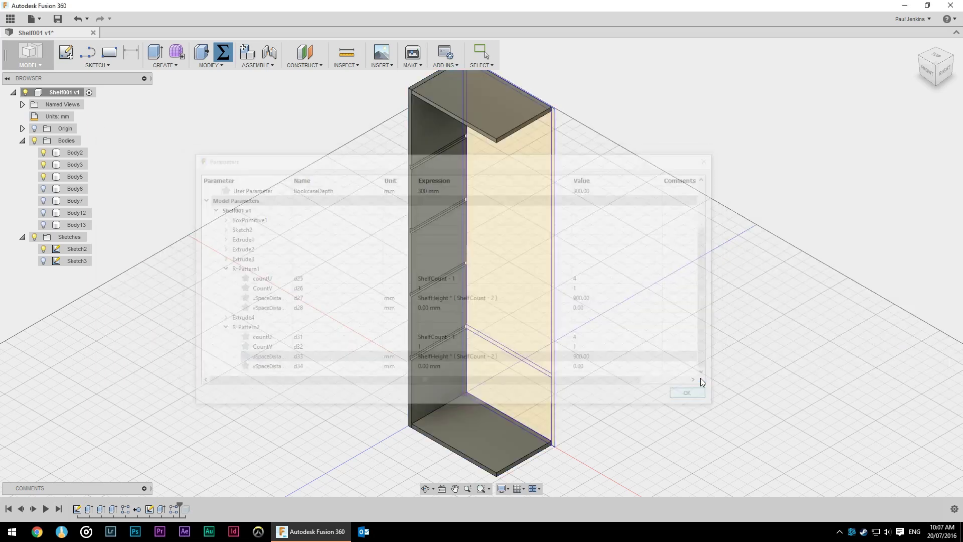
Step: Show shelves Body6, Body7, Body12 and Body13 again
{"action": "left_click", "coordinate": [44, 189]}
{"action": "left_click", "coordinate": [44, 200]}
{"action": "left_click", "coordinate": [44, 214]}
{"action": "left_click", "coordinate": [44, 218]}
{"action": "left_click", "coordinate": [44, 215]}
{"action": "left_click", "coordinate": [44, 224]}
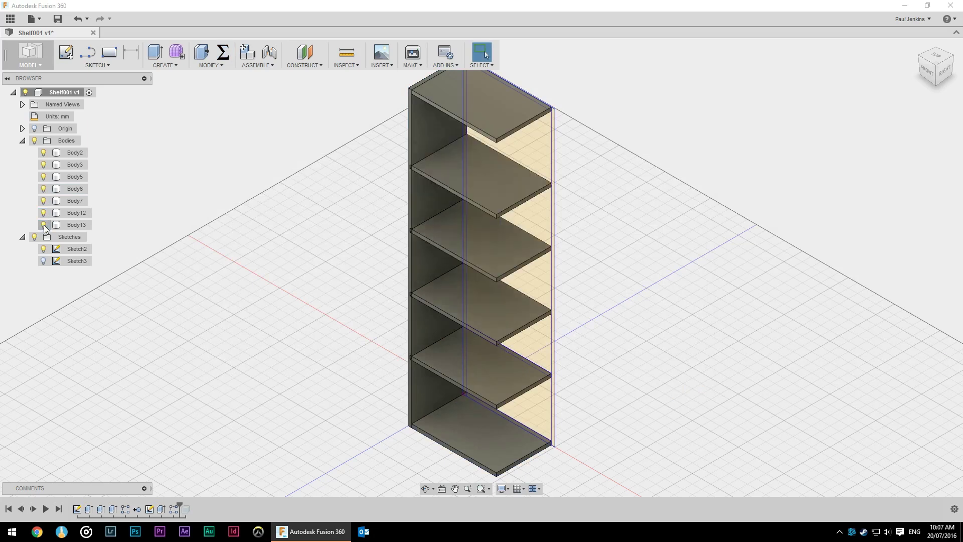
{"action": "left_click", "coordinate": [928, 70]}
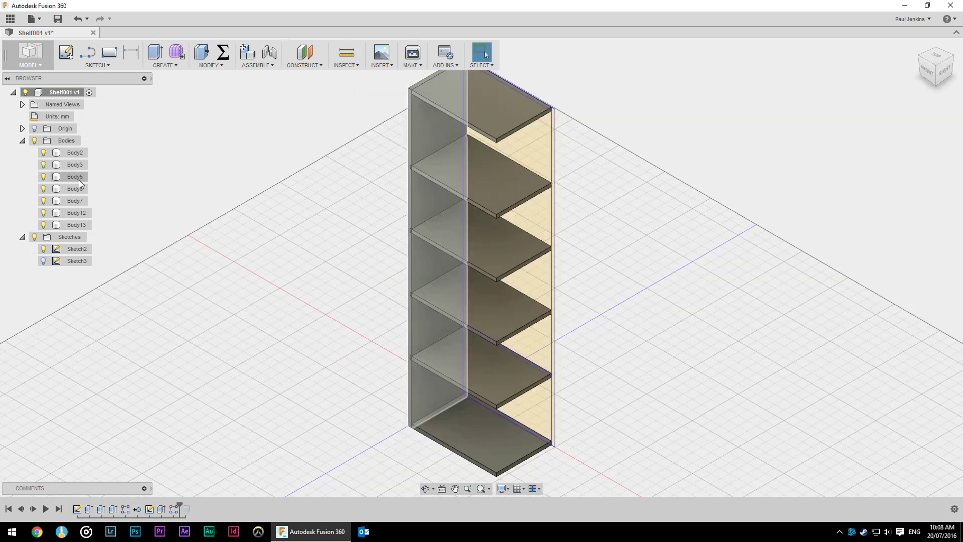
Step: Rename Body5 to 'Side' and Body2 to 'Top', then select Body3 and Side
{"action": "double_click", "coordinate": [79, 178]}
{"action": "type", "text": "Side"}
{"action": "key", "text": "Return"}
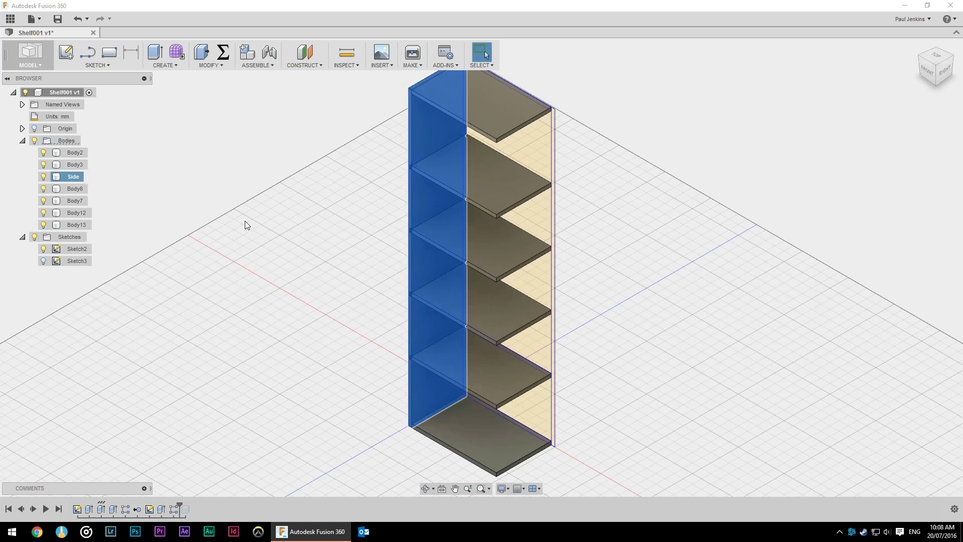
{"action": "double_click", "coordinate": [74, 155]}
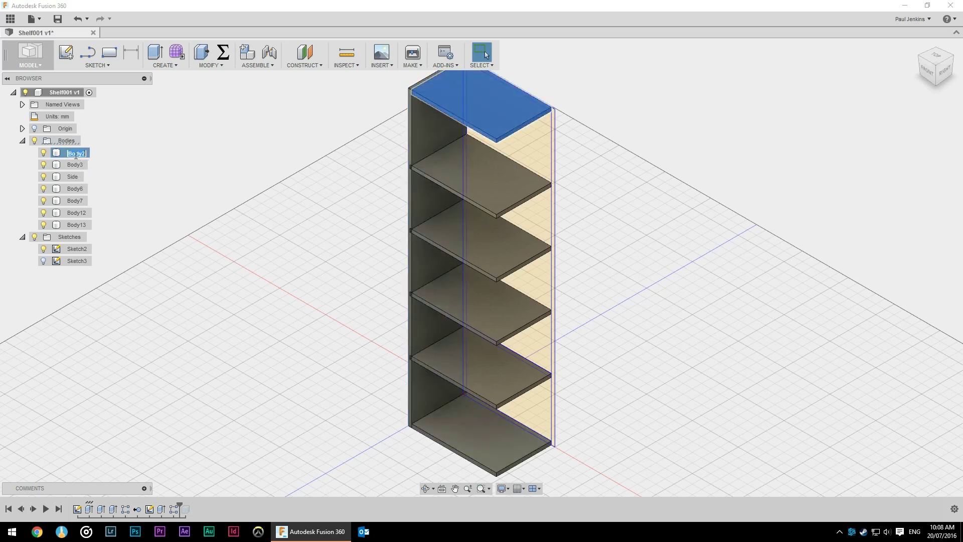
{"action": "type", "text": "Top"}
{"action": "key", "text": "Return"}
{"action": "left_click", "coordinate": [79, 162]}
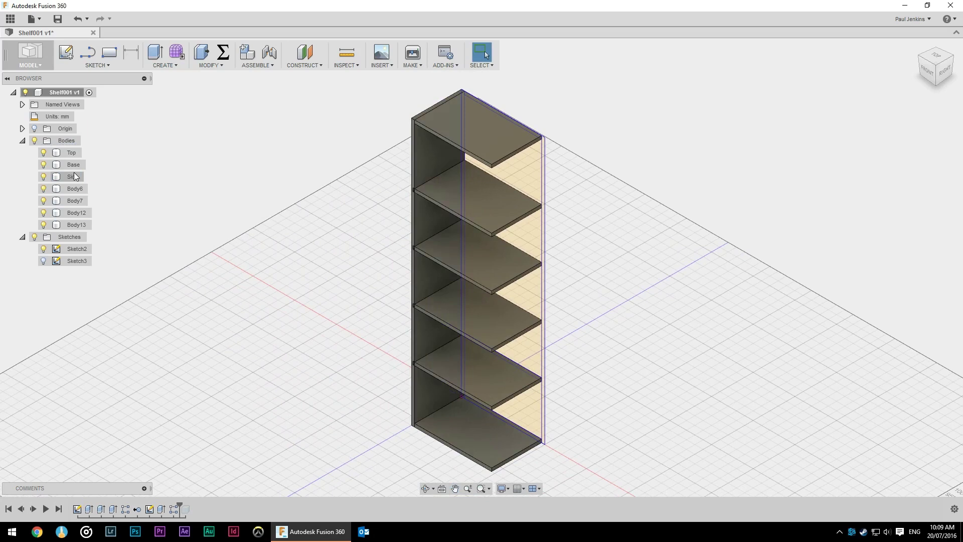
{"action": "left_click", "coordinate": [74, 174]}
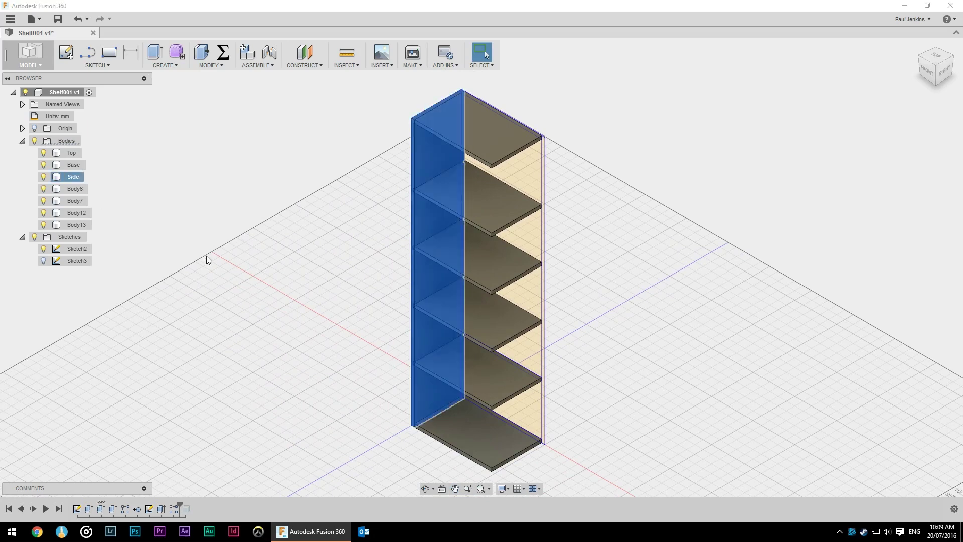
Step: Make the Side body a component named Side and paste a second copy, Side:2
{"action": "right_click", "coordinate": [70, 176]}
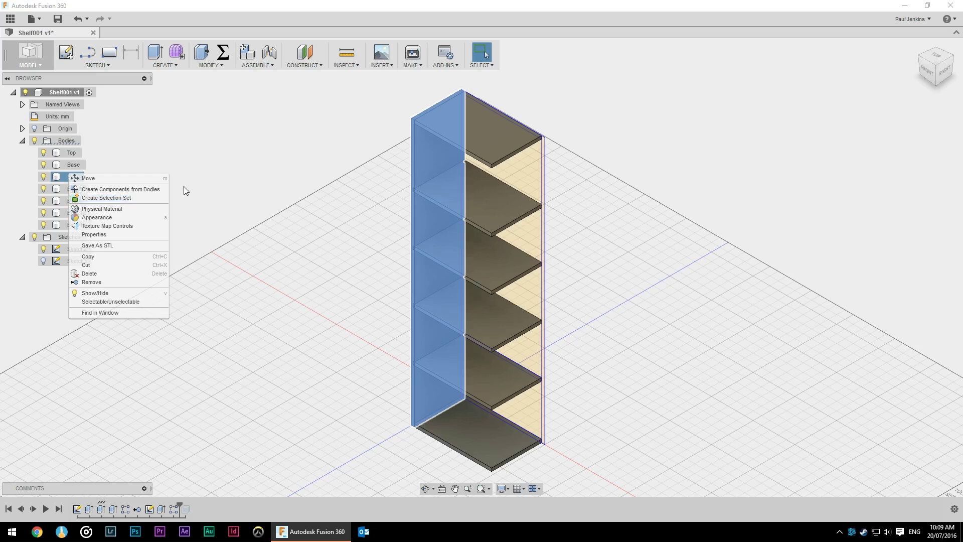
{"action": "left_click", "coordinate": [54, 177]}
{"action": "right_click", "coordinate": [69, 178]}
{"action": "left_click", "coordinate": [98, 194]}
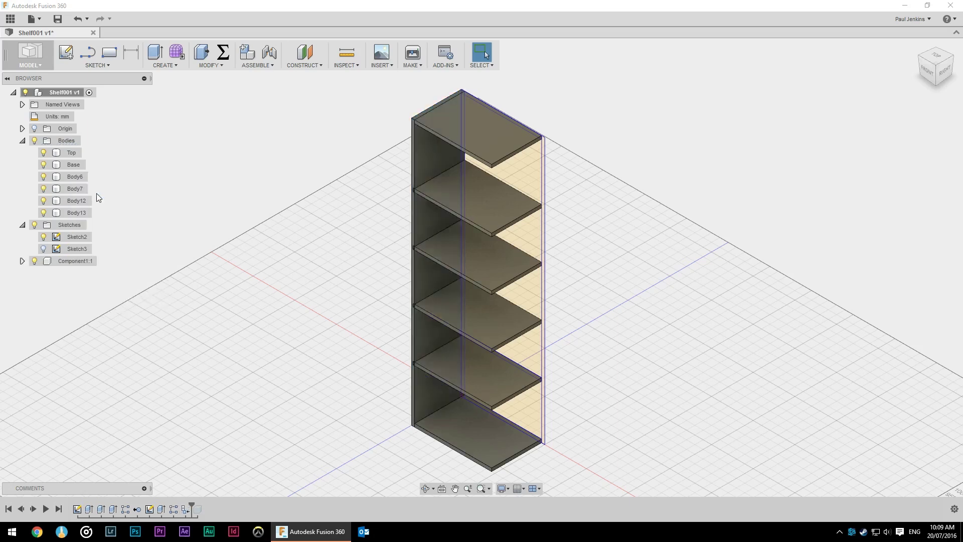
{"action": "double_click", "coordinate": [74, 260]}
{"action": "key", "text": "ctrl+a"}
{"action": "type", "text": "Side"}
{"action": "key", "text": "Return"}
{"action": "key", "text": "ctrl+c"}
{"action": "key", "text": "ctrl+v"}
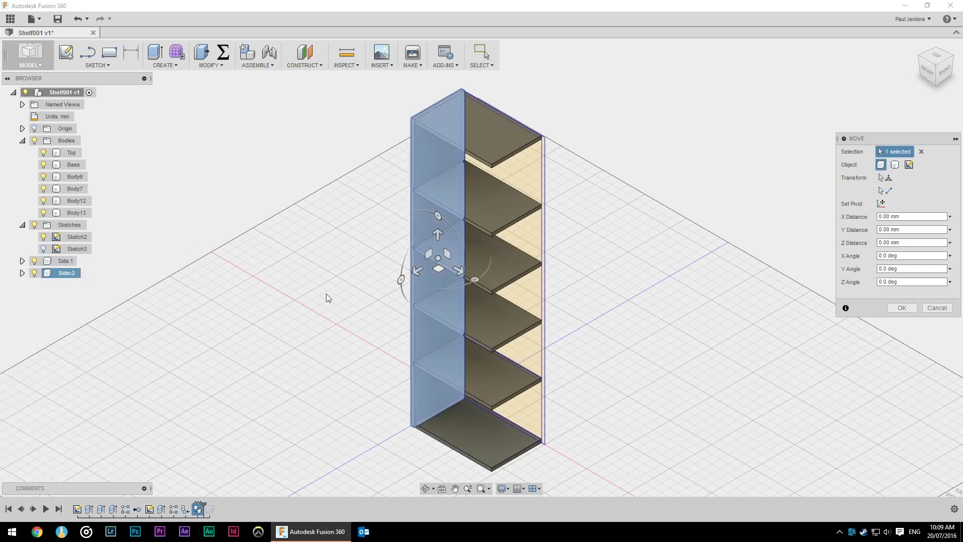
Step: Undo a trial rotation and slide Side:2 out beside the shelves
{"action": "left_click_drag", "start_coordinate": [401, 279], "coordinate": [383, 234]}
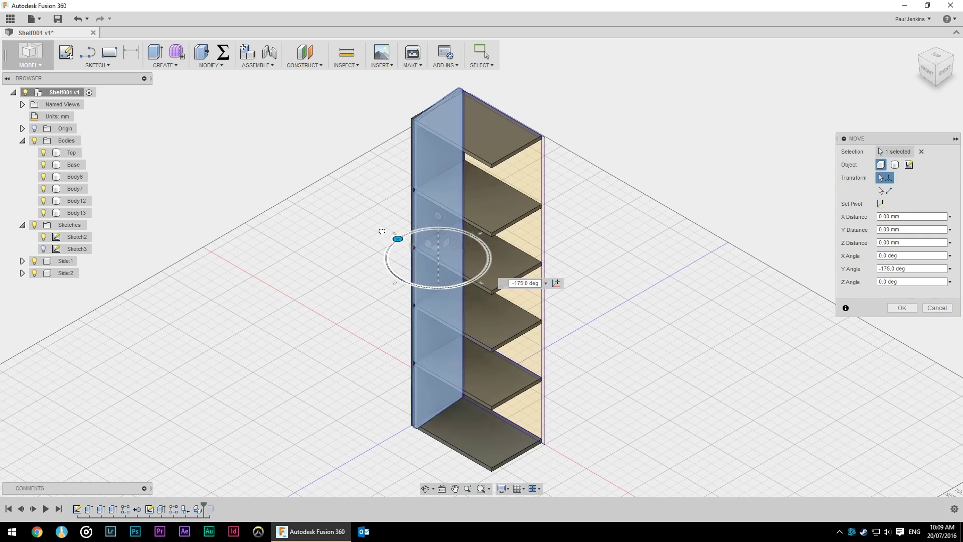
{"action": "key", "text": "ctrl+z"}
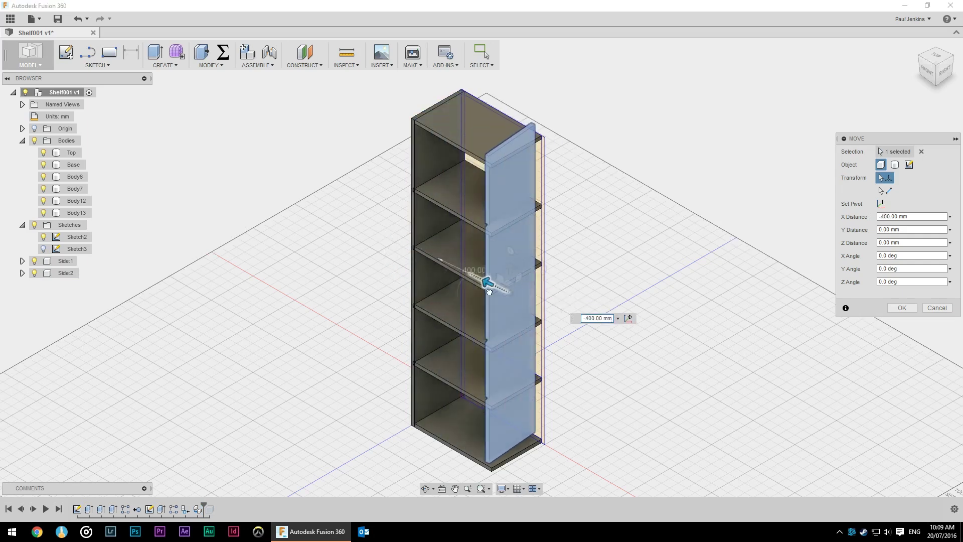
{"action": "left_click_drag", "start_coordinate": [427, 274], "coordinate": [354, 317]}
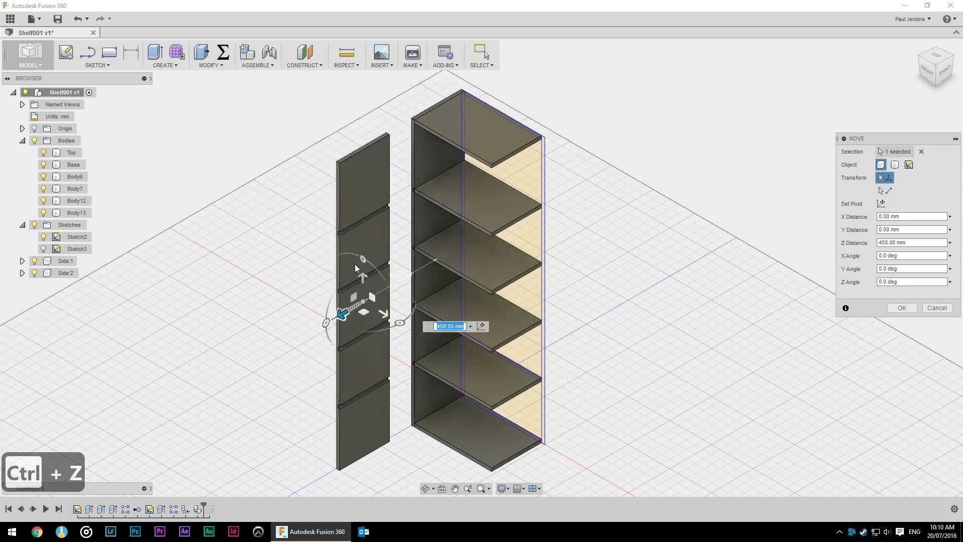
{"action": "key", "text": "Return"}
Step: Try rotating the Side body inside Side:2, cancel, undo, and restart the move
{"action": "left_click", "coordinate": [24, 273]}
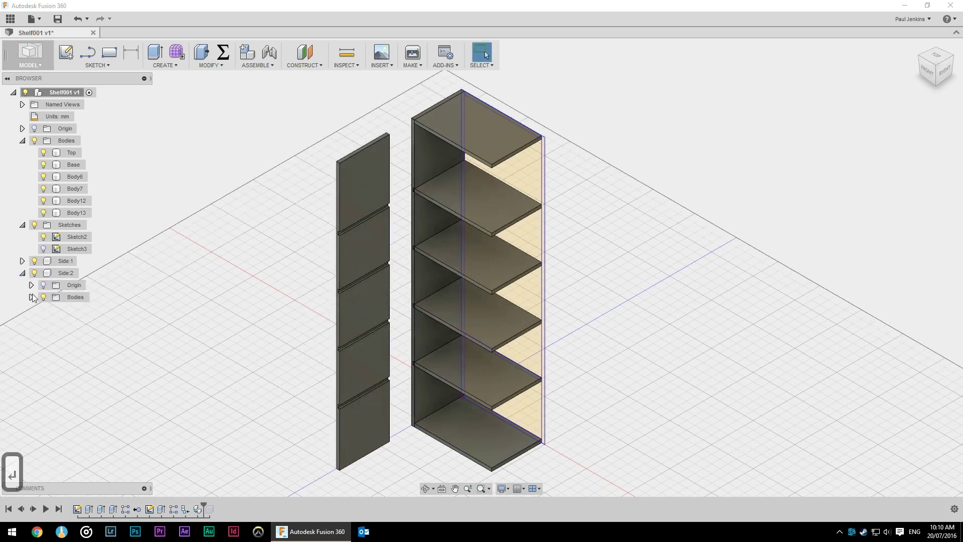
{"action": "left_click", "coordinate": [82, 309]}
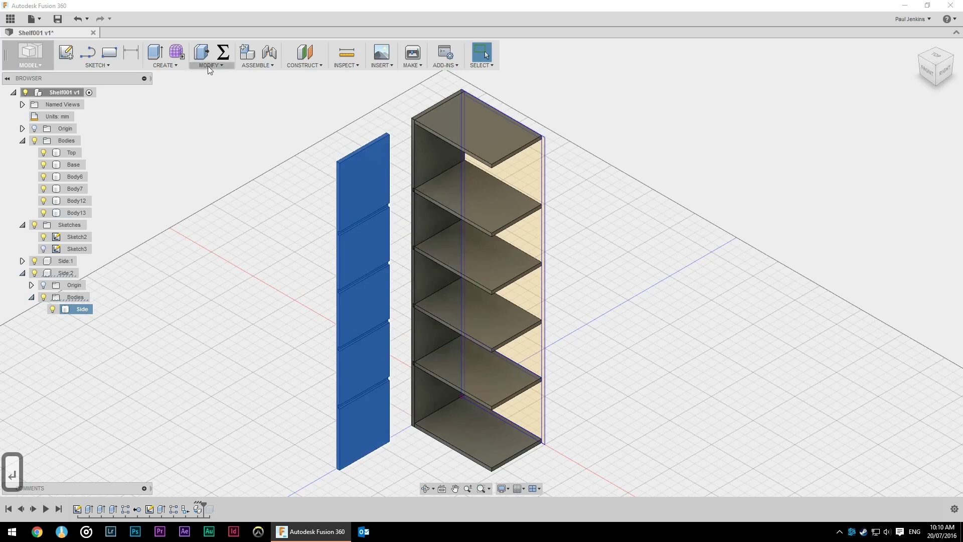
{"action": "key", "text": "m"}
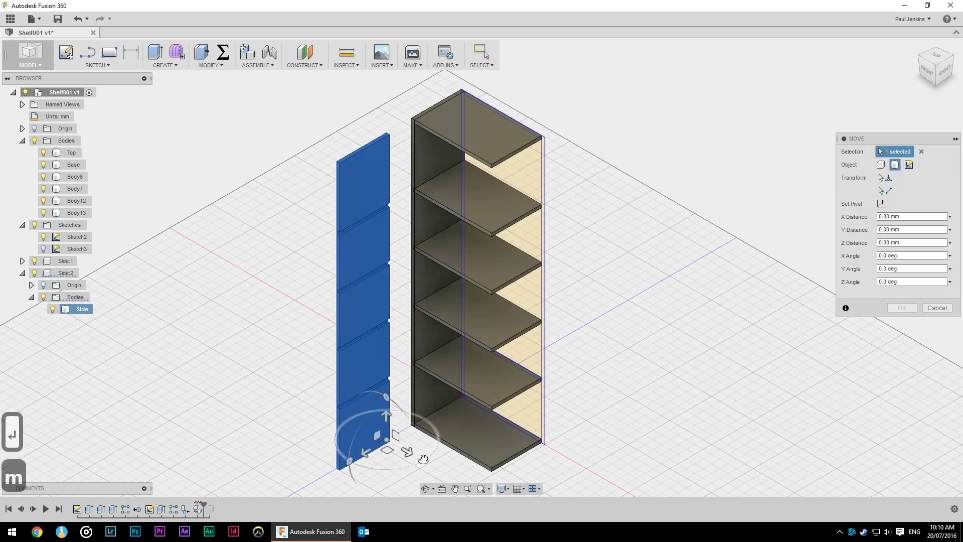
{"action": "mouse_move", "coordinate": [424, 461]}
{"action": "left_mouse_down"}
{"action": "mouse_move", "coordinate": [401, 468]}
{"action": "mouse_move", "coordinate": [351, 422]}
{"action": "mouse_move", "coordinate": [415, 447]}
{"action": "mouse_move", "coordinate": [387, 457]}
{"action": "mouse_move", "coordinate": [416, 455]}
{"action": "left_mouse_up"}
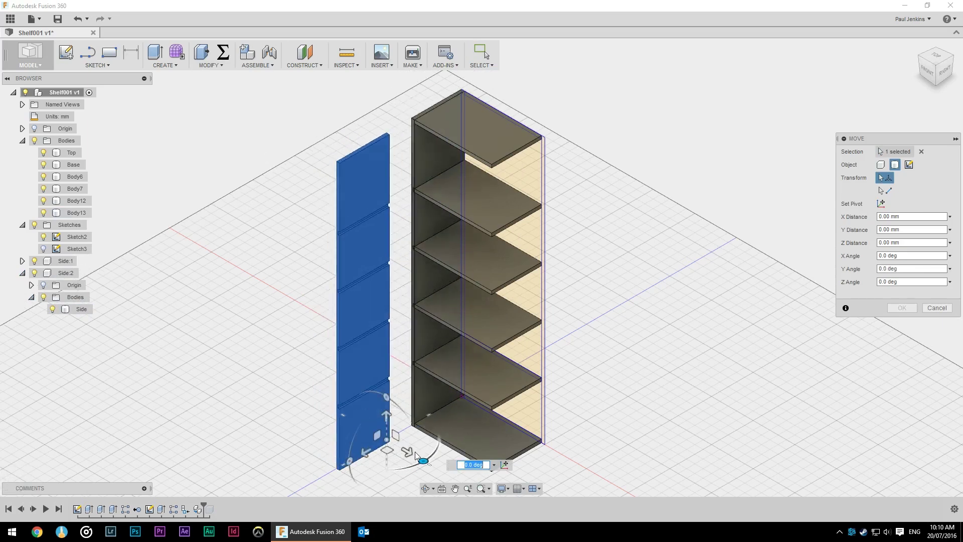
{"action": "key", "text": "Escape"}
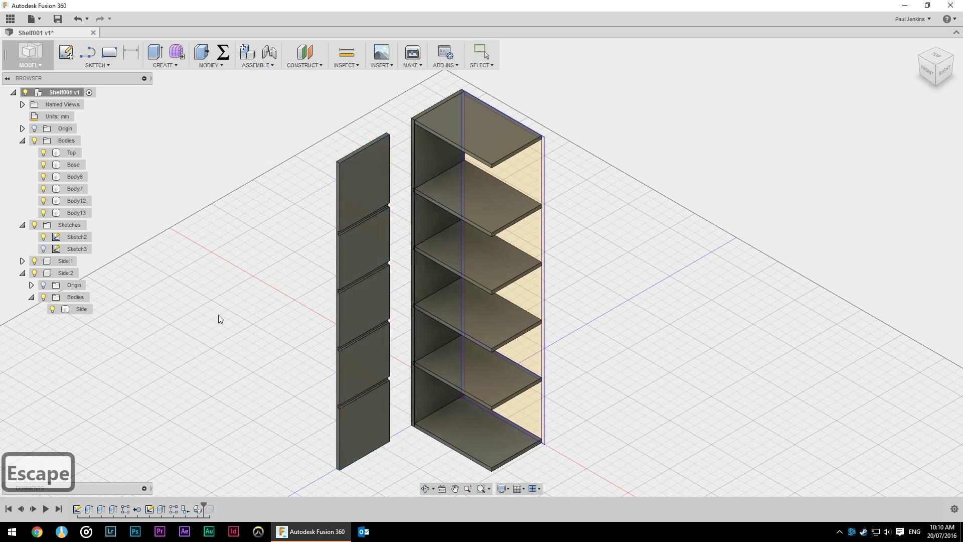
{"action": "left_click", "coordinate": [67, 272]}
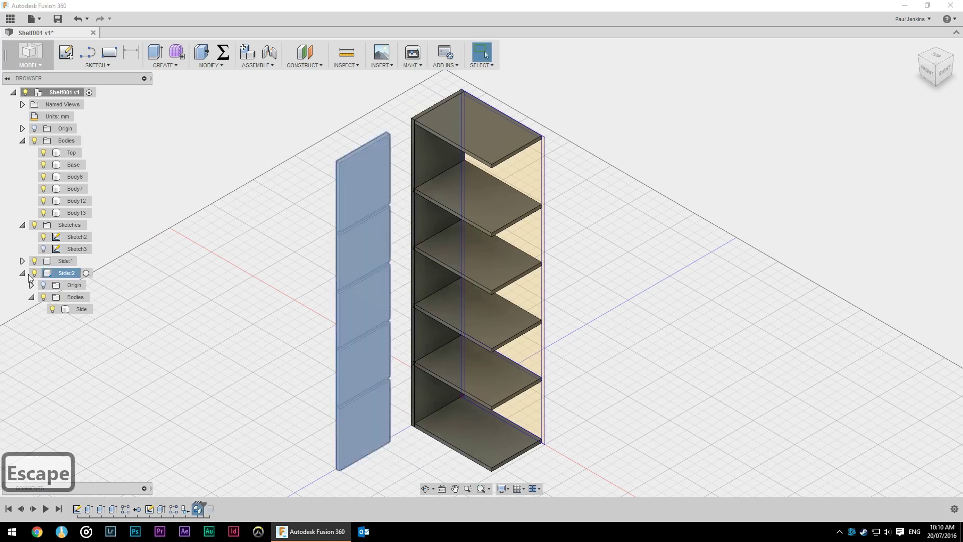
{"action": "left_click", "coordinate": [23, 273]}
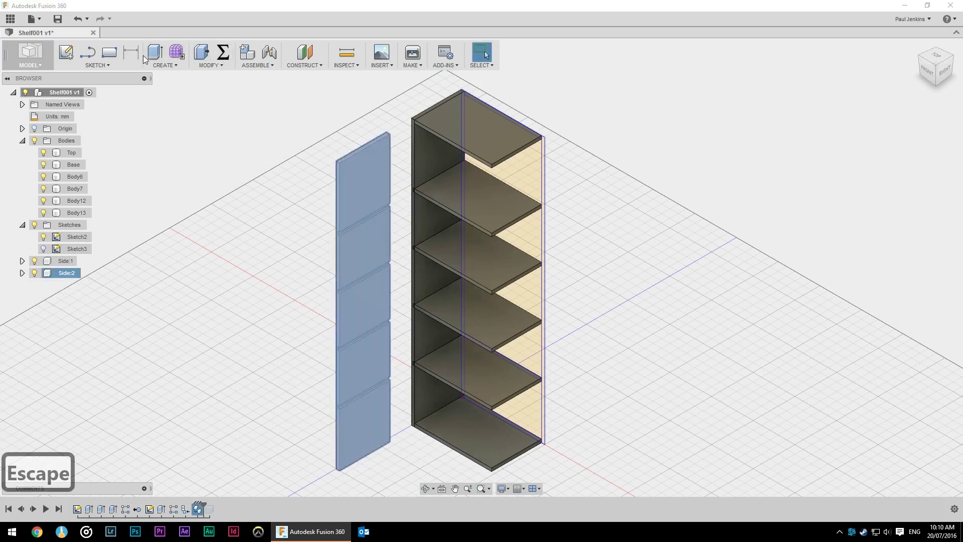
{"action": "key", "text": "m"}
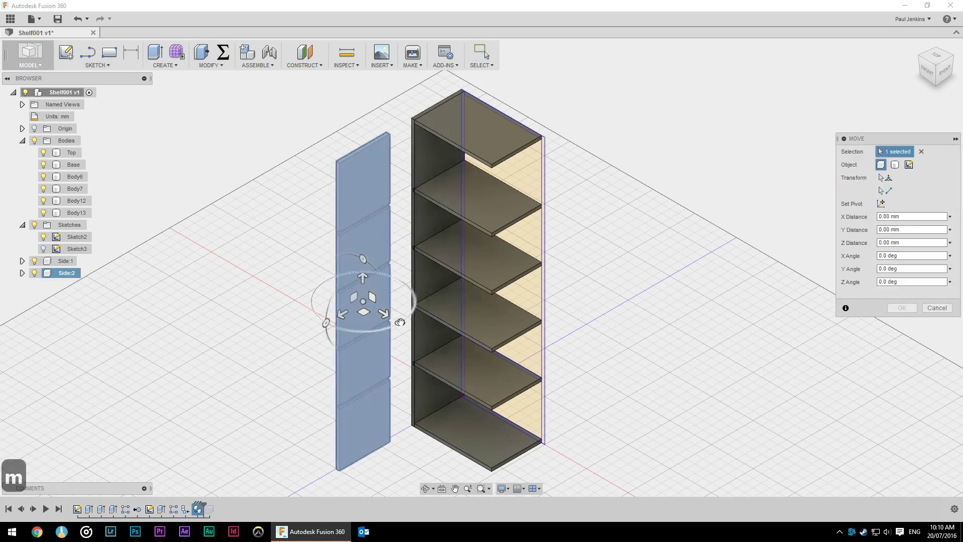
{"action": "key", "text": "ctrl+z"}
{"action": "key", "text": "ctrl+z"}
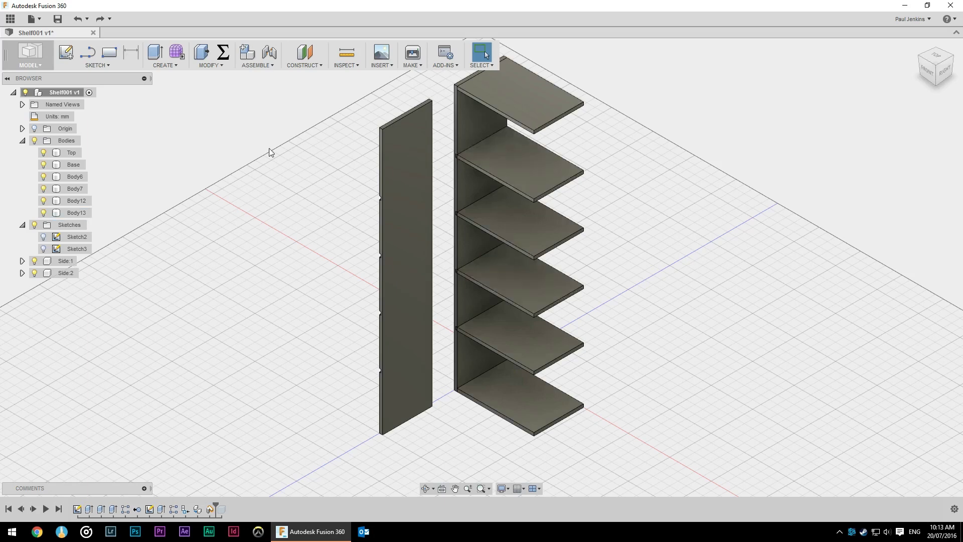
{"action": "key", "text": "m"}
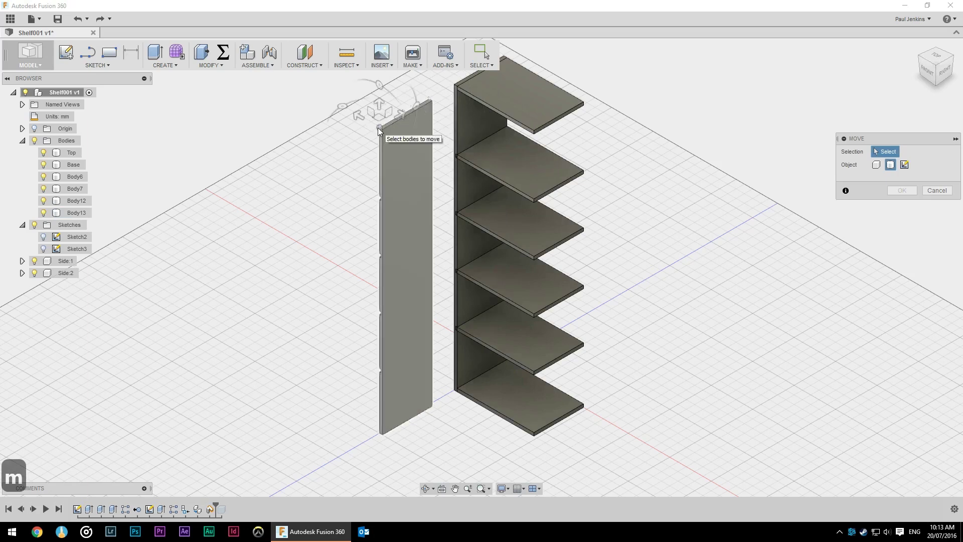
Step: Trial-slide the side panel 500 mm along Y, then undo it
{"action": "left_click", "coordinate": [379, 131]}
{"action": "left_click_drag", "start_coordinate": [366, 118], "coordinate": [408, 144]}
{"action": "key", "text": "ctrl+z"}
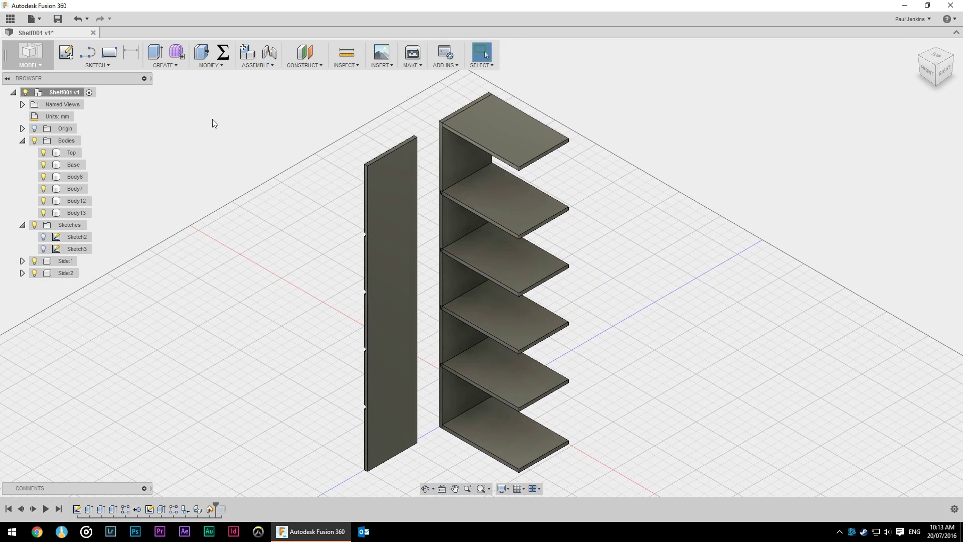
Step: Move component Side:2 450 mm, snapped to the top shelf's corner
{"action": "key", "text": "m"}
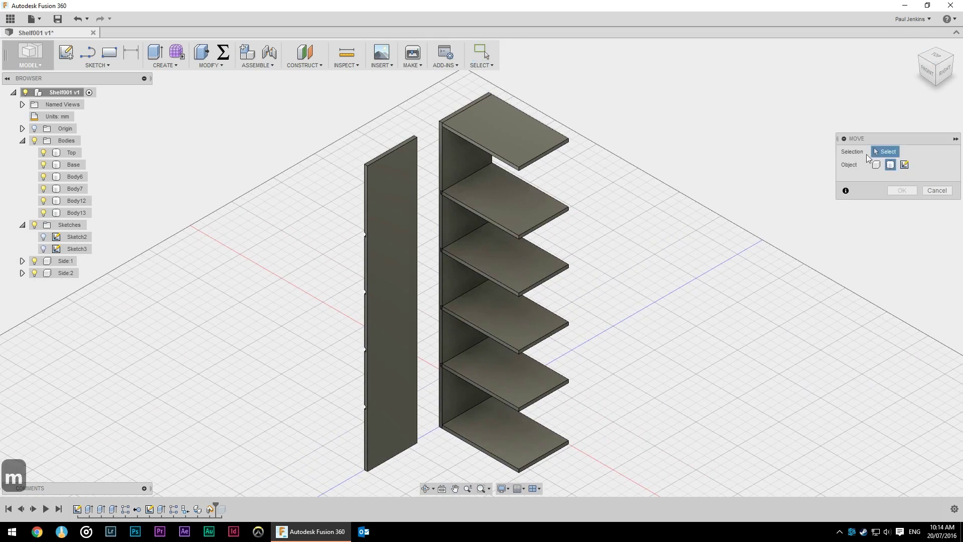
{"action": "left_click", "coordinate": [876, 166]}
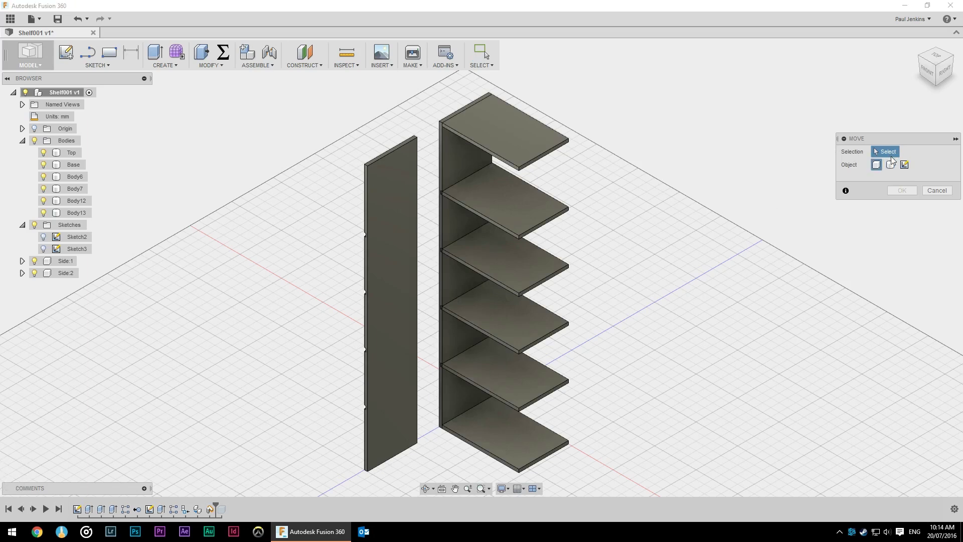
{"action": "left_click", "coordinate": [363, 161]}
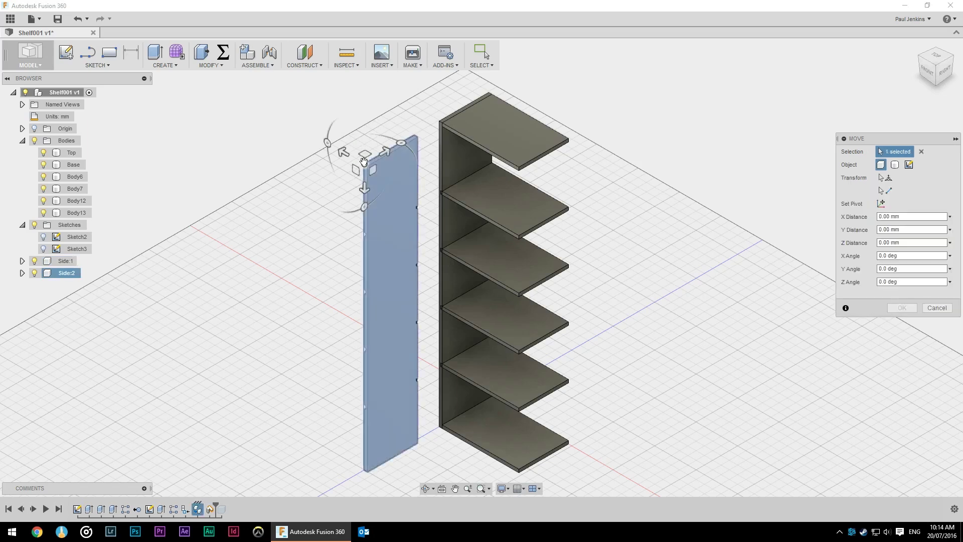
{"action": "scroll", "coordinate": [363, 161], "scroll_direction": "up", "scroll_amount": 3}
{"action": "scroll", "coordinate": [365, 159], "scroll_direction": "up", "scroll_amount": 3}
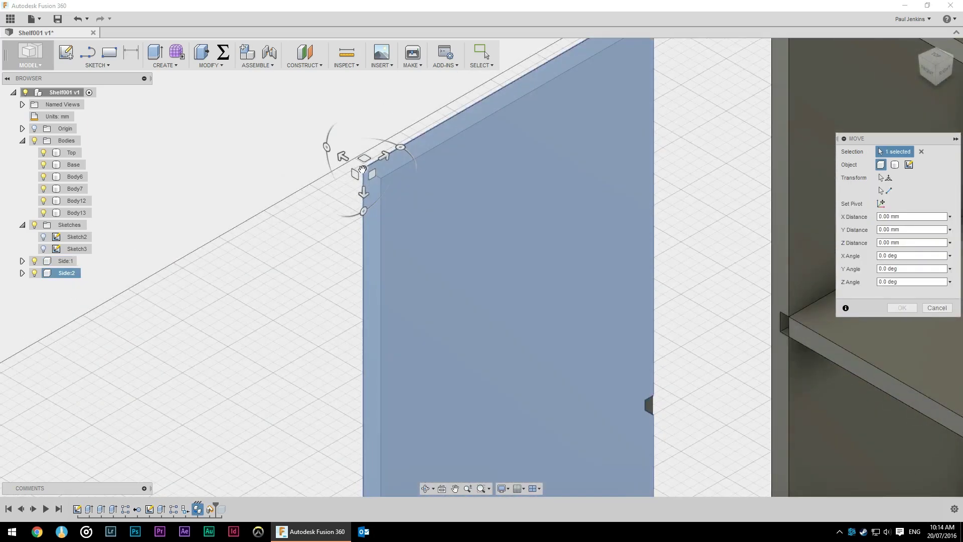
{"action": "scroll", "coordinate": [362, 169], "scroll_direction": "down", "scroll_amount": 5}
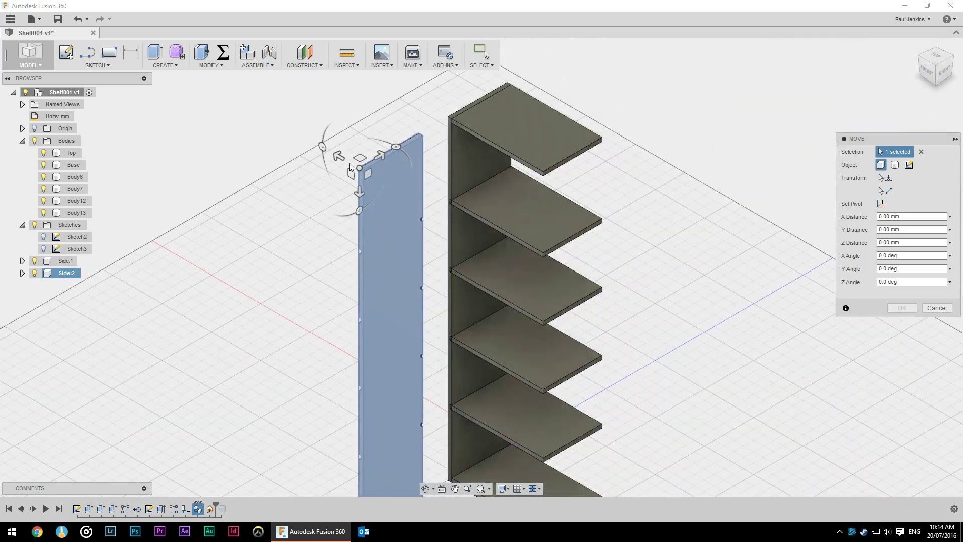
{"action": "left_click", "coordinate": [345, 157]}
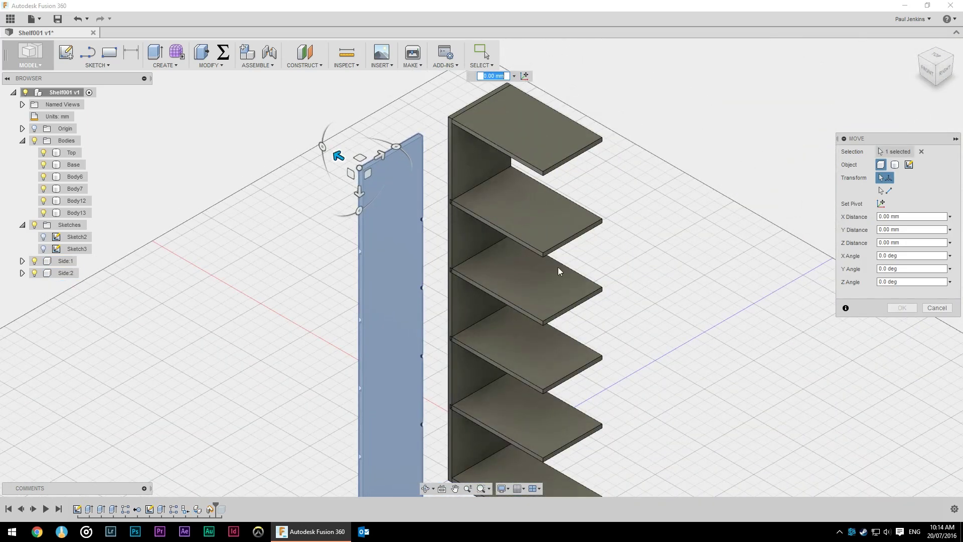
{"action": "left_click", "coordinate": [546, 175]}
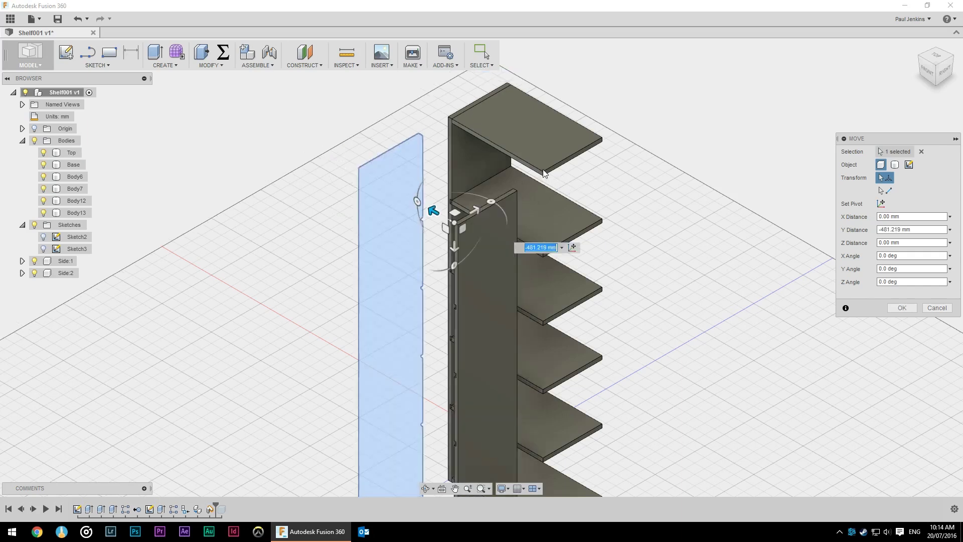
{"action": "scroll", "coordinate": [545, 174], "scroll_direction": "up", "scroll_amount": 6}
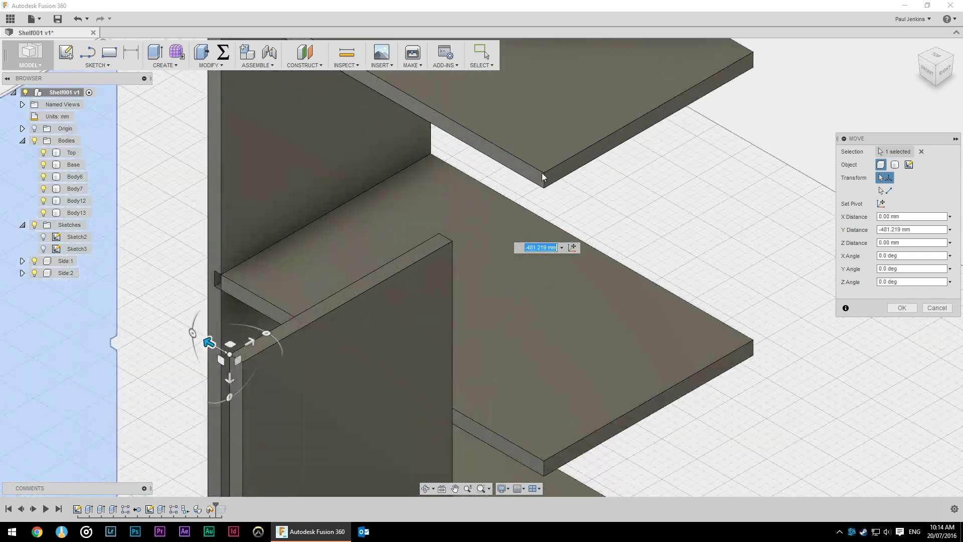
{"action": "scroll", "coordinate": [545, 205], "scroll_direction": "down", "scroll_amount": 5}
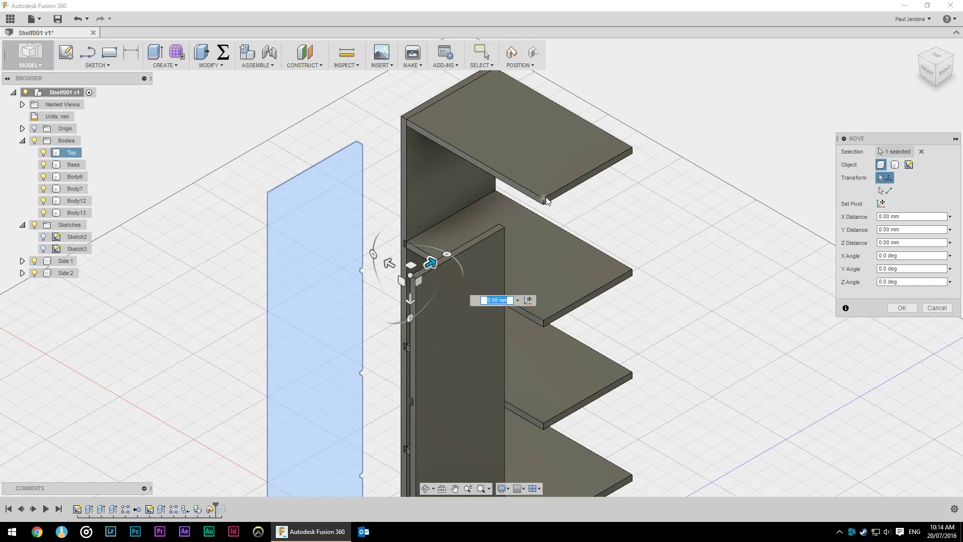
{"action": "type", "text": "450"}
{"action": "key", "text": "Return"}
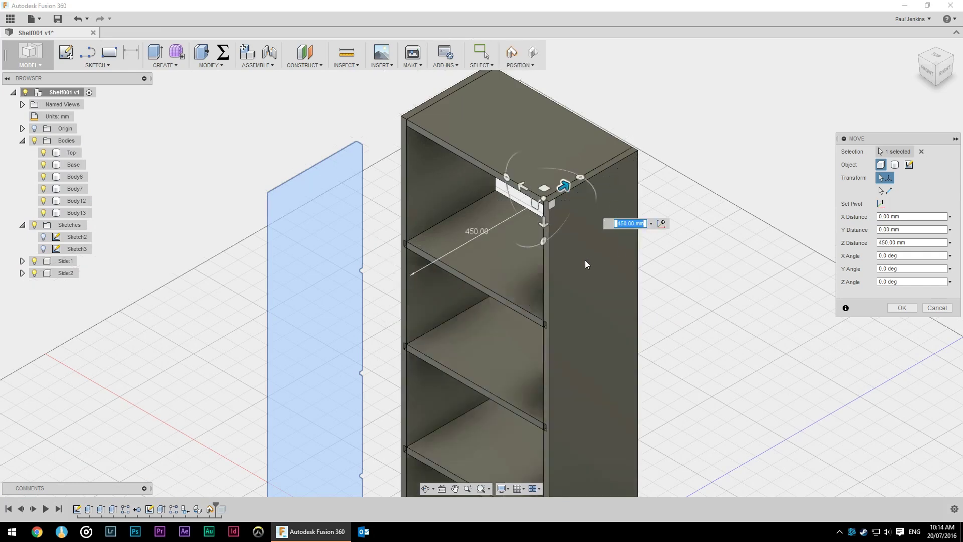
Step: Commit the side panel move and capture its position in the timeline
{"action": "scroll", "coordinate": [584, 255], "scroll_direction": "down", "scroll_amount": 4}
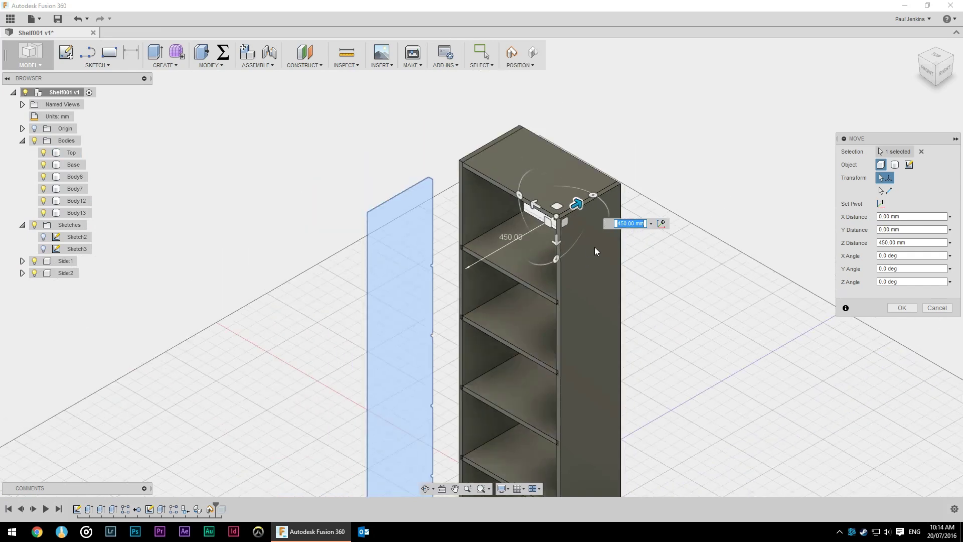
{"action": "left_click", "coordinate": [906, 310]}
{"action": "scroll", "coordinate": [618, 241], "scroll_direction": "up", "scroll_amount": 2}
{"action": "middle_click_drag", "start_coordinate": [617, 241], "coordinate": [613, 262]}
{"action": "left_click", "coordinate": [513, 53]}
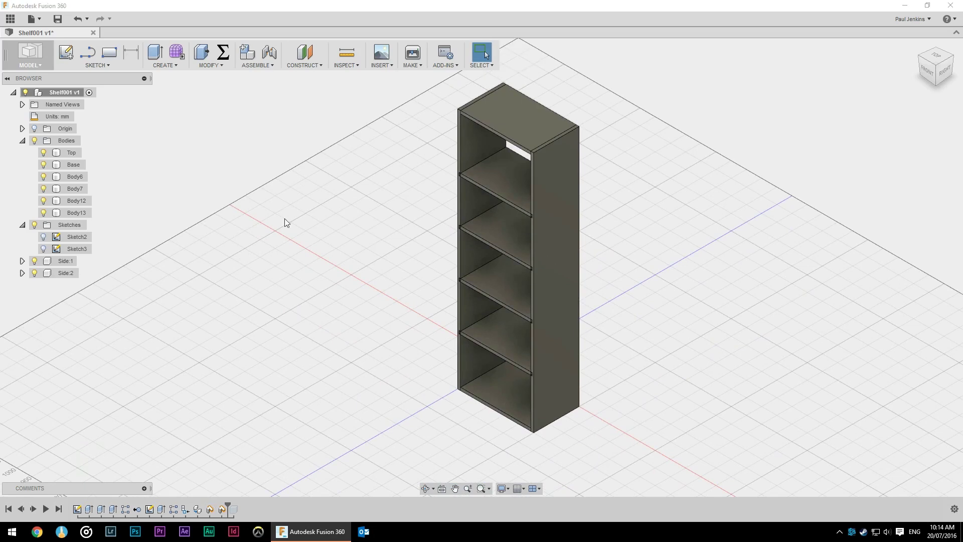
Step: Delete the middle shelves Body7, Body12 and Body13
{"action": "middle_click_drag", "start_coordinate": [299, 281], "coordinate": [272, 301]}
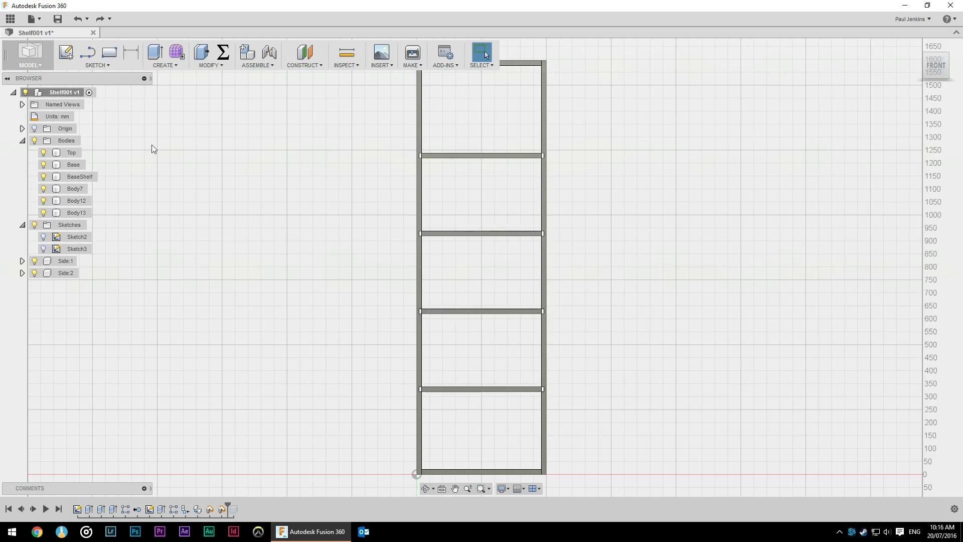
{"action": "left_click", "coordinate": [75, 189]}
{"action": "left_click", "coordinate": [76, 213], "text": "shift"}
{"action": "right_click", "coordinate": [77, 214]}
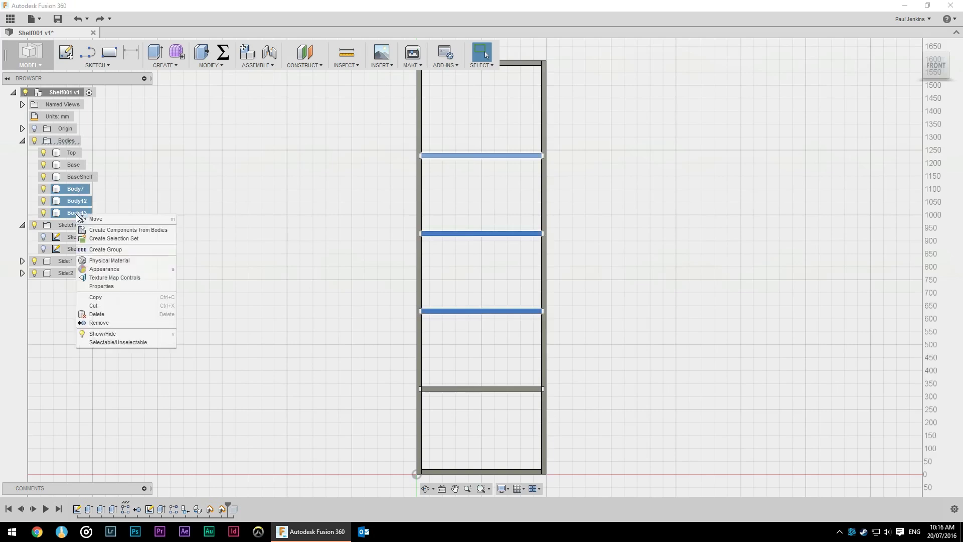
{"action": "left_click", "coordinate": [138, 321]}
Step: Turn BaseShelf into a component and name it Shelf
{"action": "left_click", "coordinate": [86, 177]}
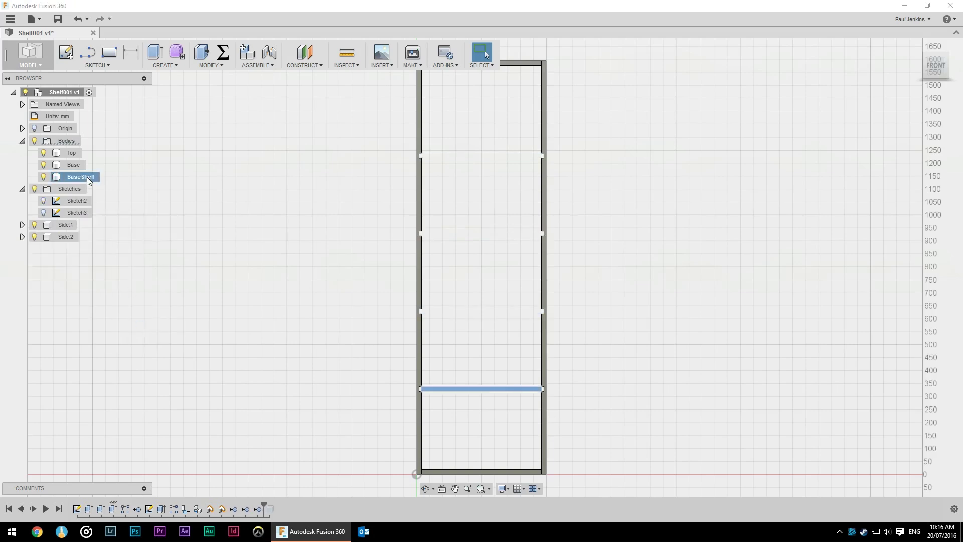
{"action": "right_click", "coordinate": [86, 177]}
{"action": "left_click", "coordinate": [140, 193]}
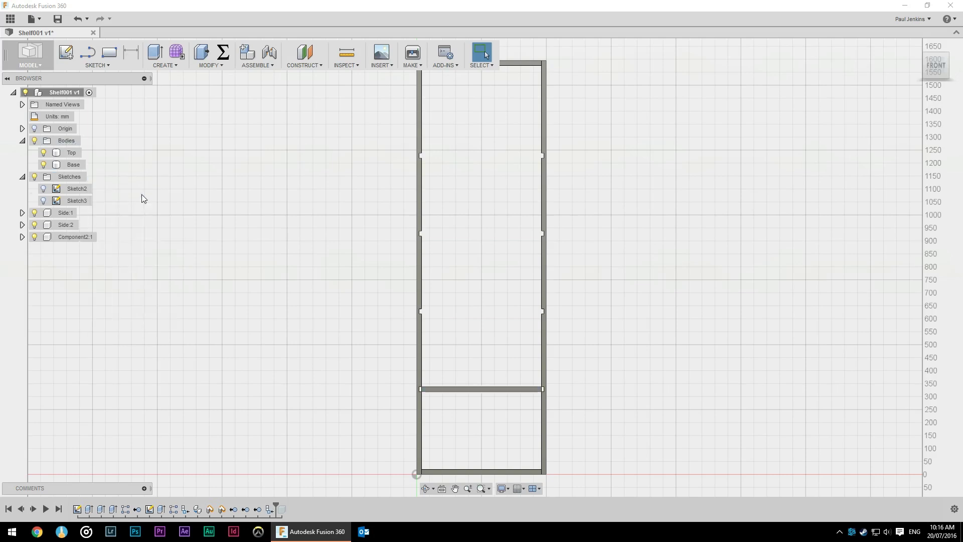
{"action": "double_click", "coordinate": [74, 239]}
{"action": "type", "text": "Shelf"}
{"action": "key", "text": "Return"}
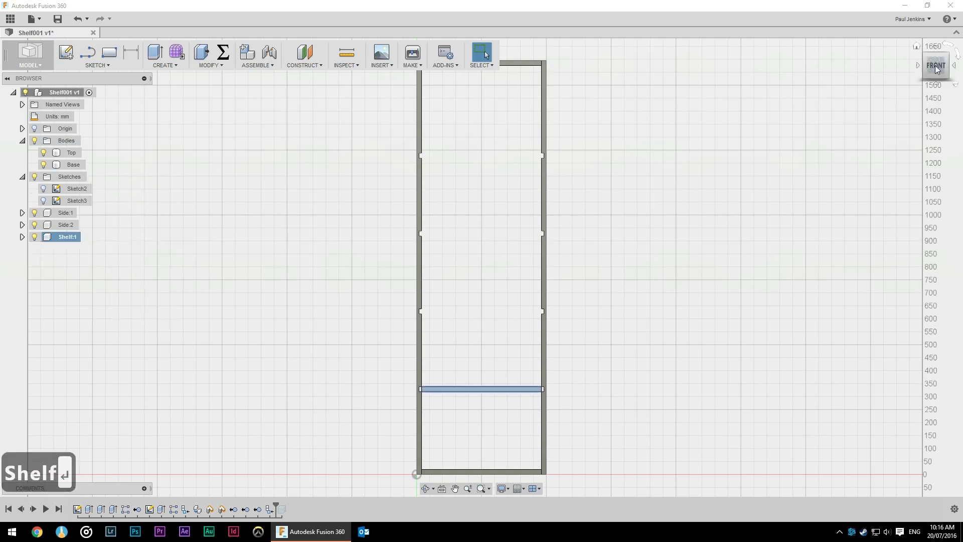
Step: Hide Side:2 and extrude the BaseShelf front face by MaterialThickness, joined to the shelf
{"action": "left_click", "coordinate": [947, 58]}
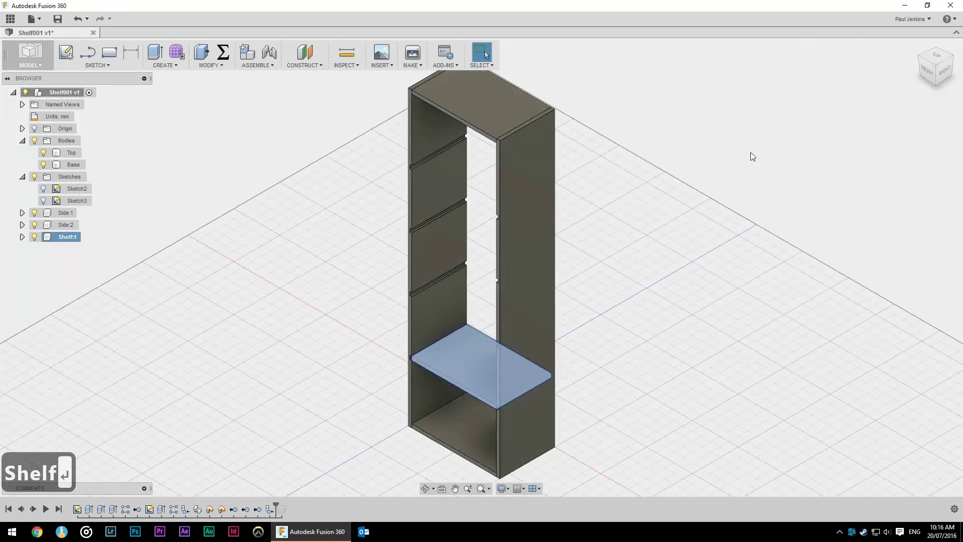
{"action": "left_click", "coordinate": [34, 225]}
{"action": "left_click", "coordinate": [555, 386]}
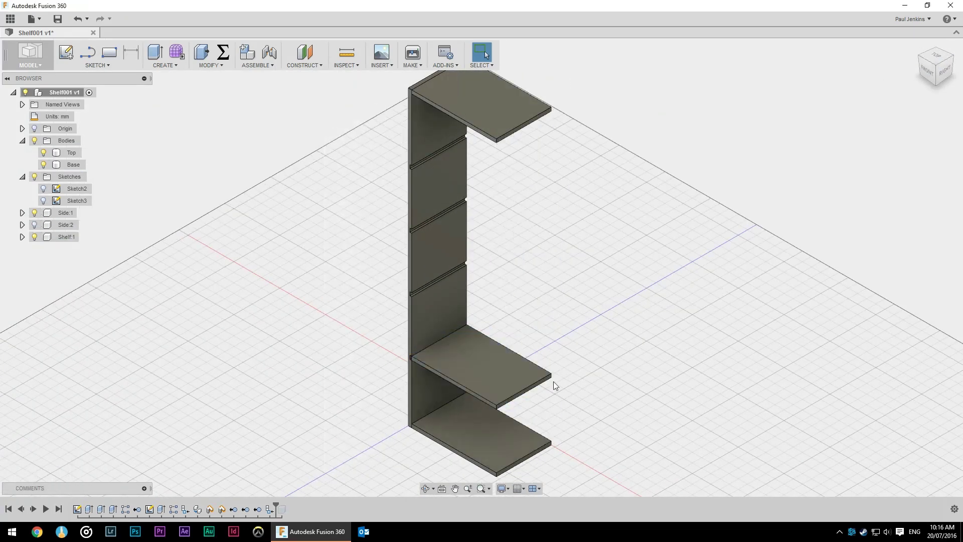
{"action": "left_click", "coordinate": [23, 237]}
{"action": "left_click", "coordinate": [31, 261]}
{"action": "left_click", "coordinate": [83, 274]}
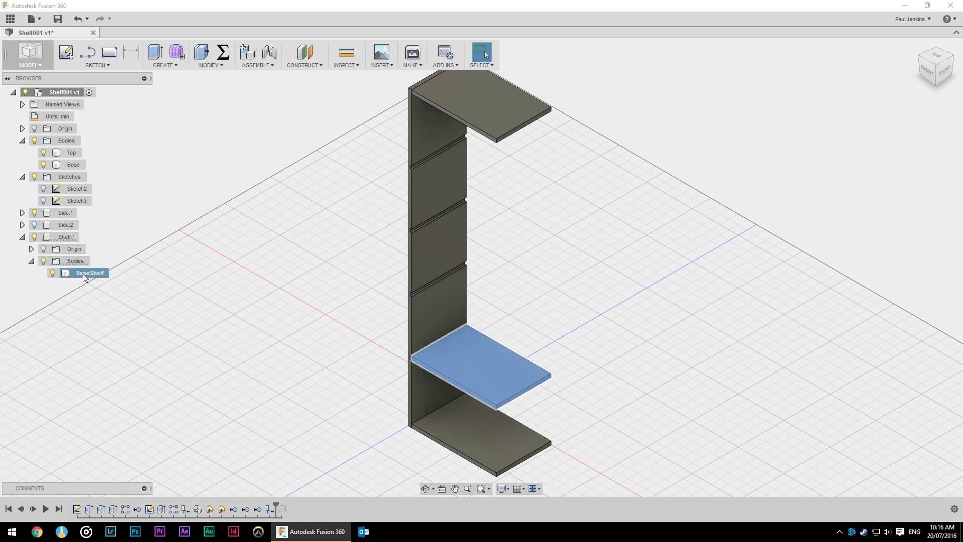
{"action": "key", "text": "e"}
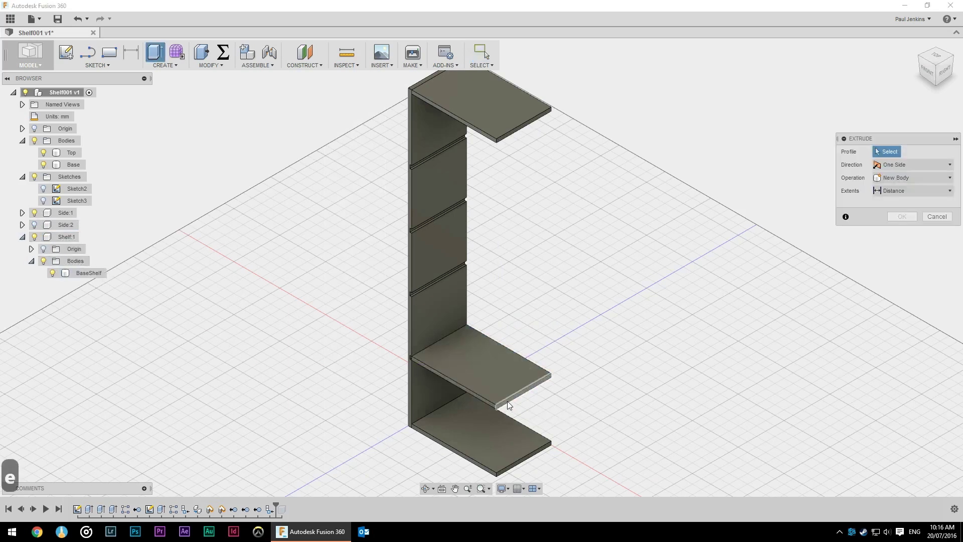
{"action": "left_click", "coordinate": [507, 402]}
{"action": "scroll", "coordinate": [577, 403], "scroll_direction": "up", "scroll_amount": 3}
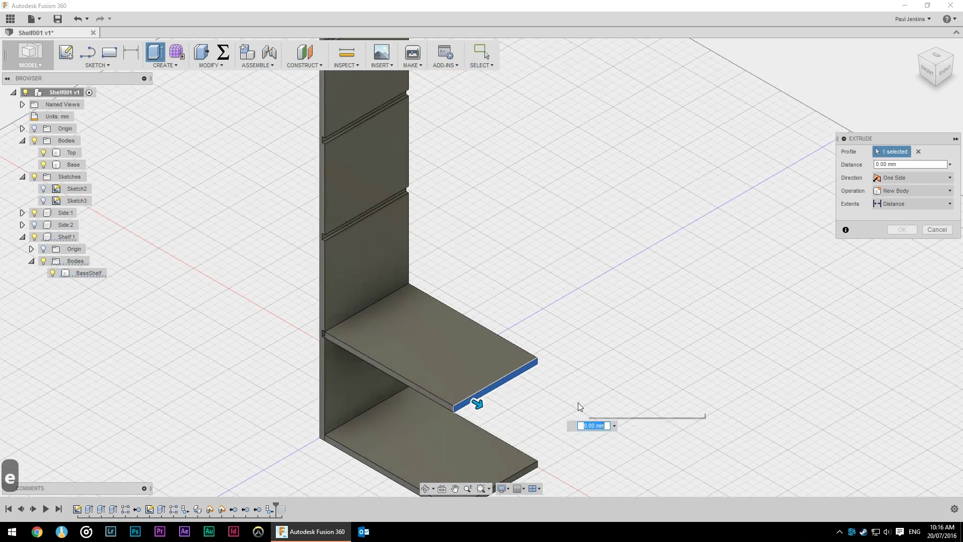
{"action": "type", "text": "Mat"}
{"action": "key", "text": "Return"}
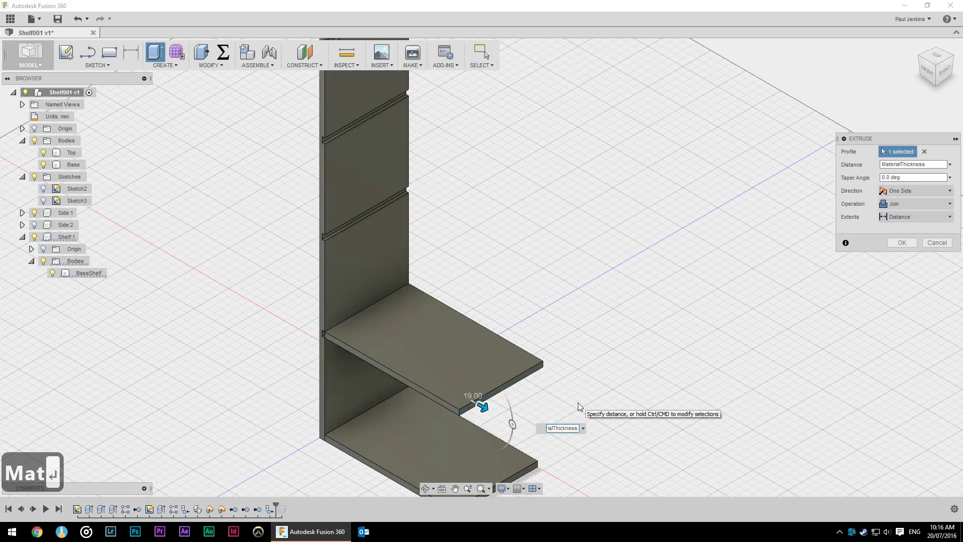
{"action": "key", "text": "Return"}
Step: Move Shelf:1 by -MaterialThickness/2 along X
{"action": "left_click", "coordinate": [62, 240]}
{"action": "key", "text": "m"}
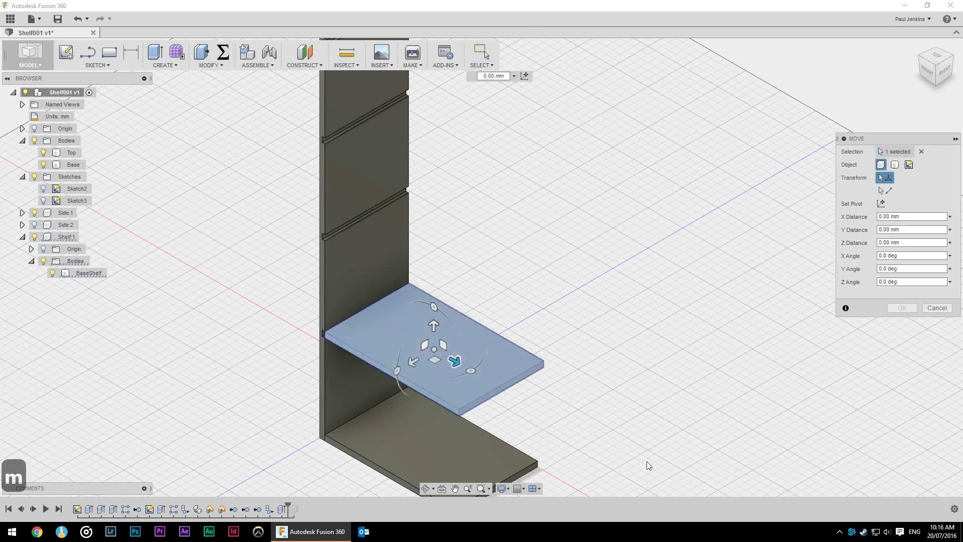
{"action": "left_click_drag", "start_coordinate": [463, 369], "coordinate": [452, 355]}
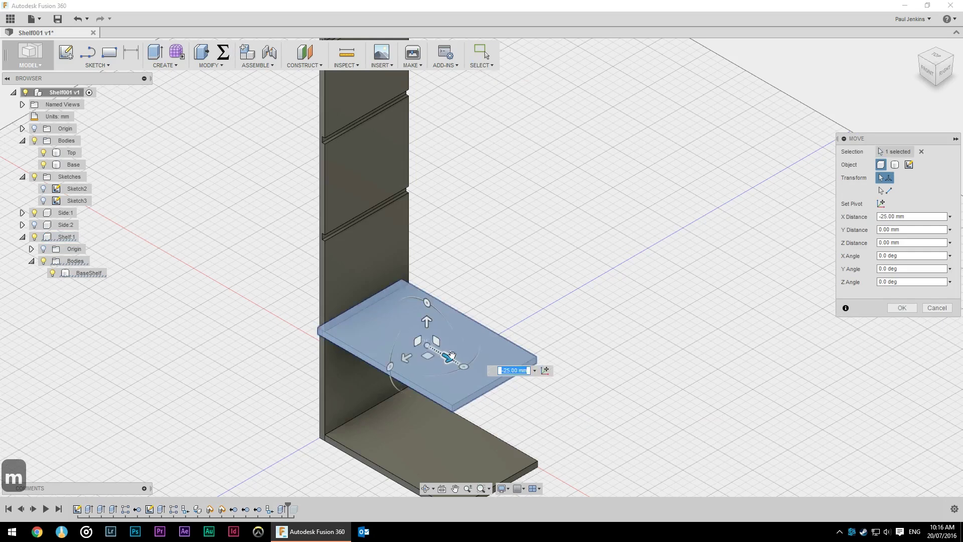
{"action": "type", "text": "-Materi"}
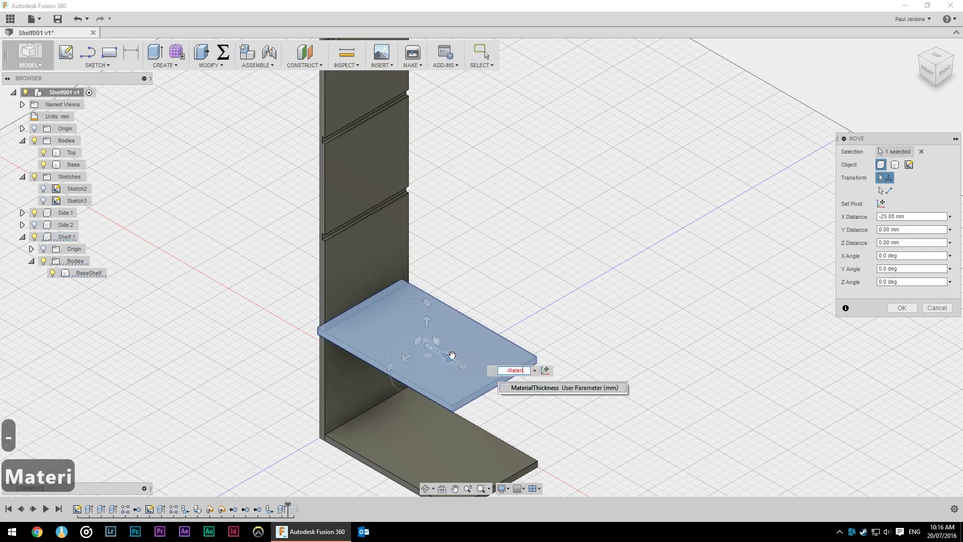
{"action": "key", "text": "Return"}
{"action": "type", "text": "/2"}
{"action": "key", "text": "Return"}
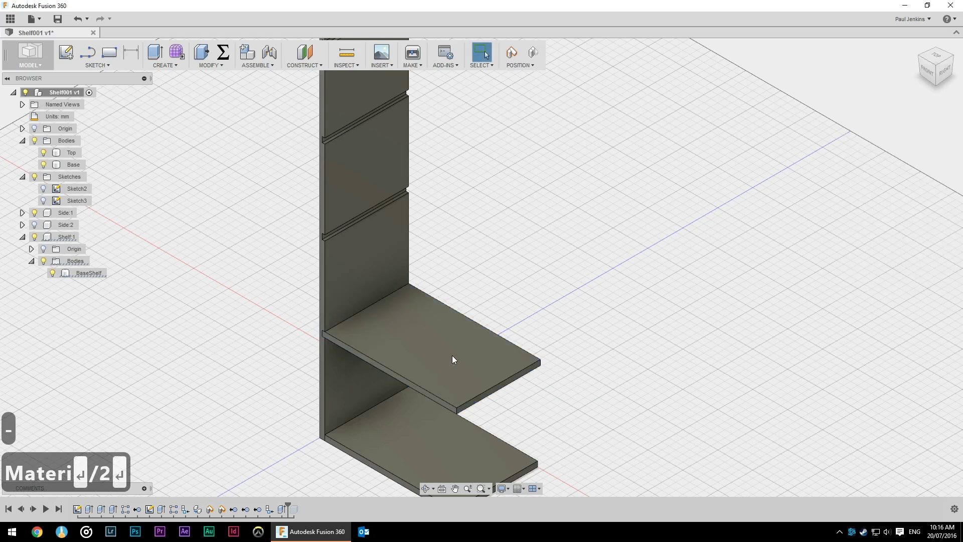
{"action": "scroll", "coordinate": [572, 276], "scroll_direction": "down", "scroll_amount": 2}
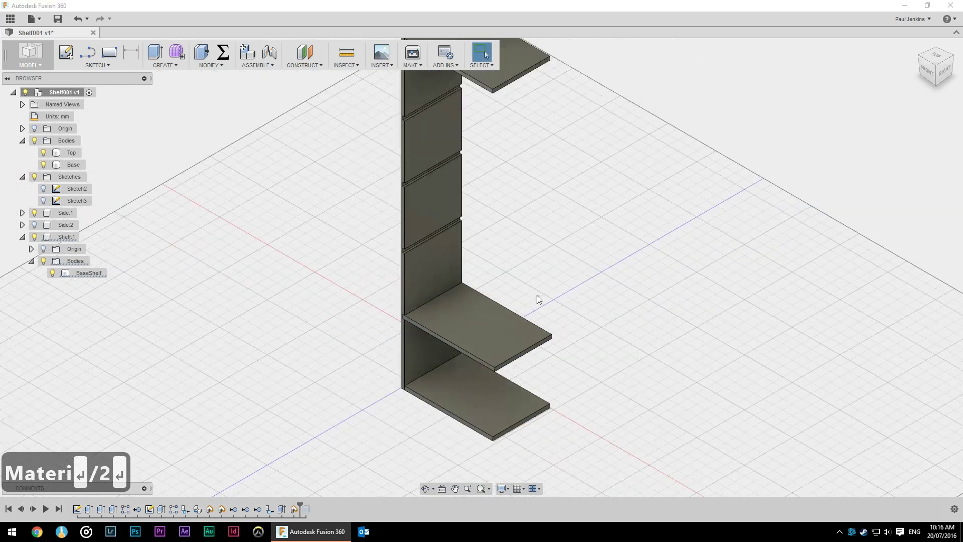
Step: Rectangular-pattern the BaseShelf upward into Shelf:2–Shelf:4
{"action": "left_click", "coordinate": [473, 304]}
{"action": "scroll", "coordinate": [636, 267], "scroll_direction": "down", "scroll_amount": 2}
{"action": "left_click", "coordinate": [643, 249]}
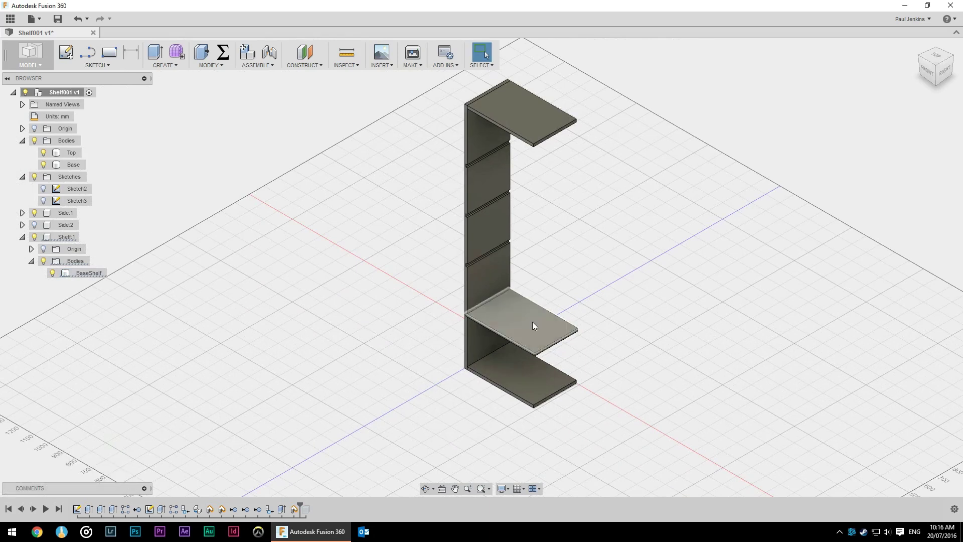
{"action": "left_click", "coordinate": [514, 326]}
{"action": "left_click", "coordinate": [196, 63]}
{"action": "left_click", "coordinate": [166, 64]}
{"action": "mouse_move", "coordinate": [186, 257]}
{"action": "left_click", "coordinate": [289, 257]}
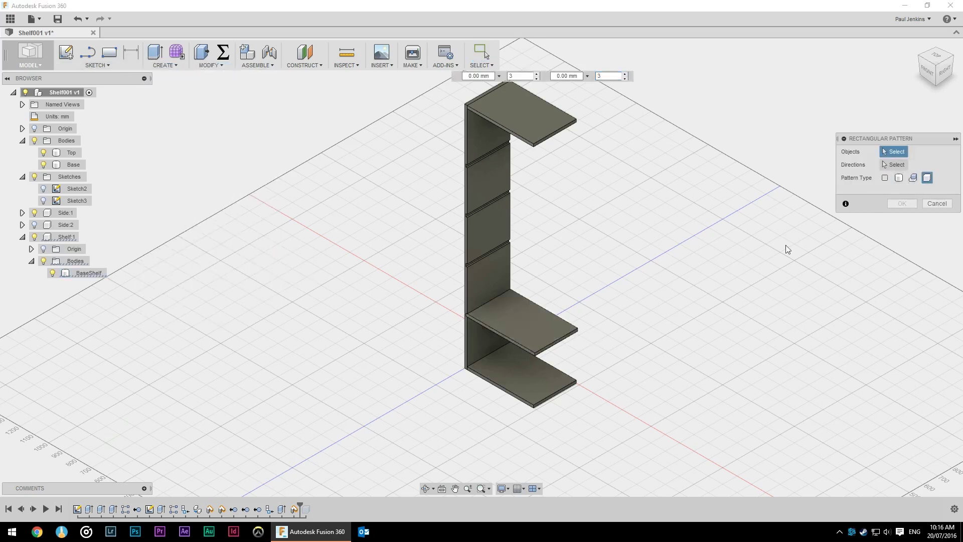
{"action": "left_click", "coordinate": [516, 323]}
{"action": "middle_click_drag", "start_coordinate": [528, 284], "coordinate": [420, 311]}
{"action": "left_click", "coordinate": [413, 301]}
{"action": "key", "text": "Return"}
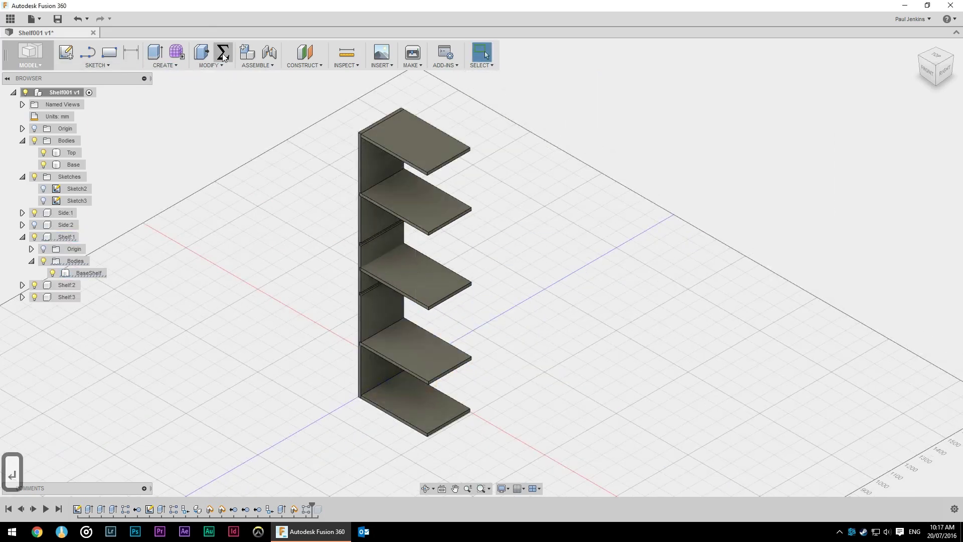
Step: Copy the shelf spacing expression into the pattern's d39 parameter in Change Parameters
{"action": "left_click", "coordinate": [224, 52]}
{"action": "scroll", "coordinate": [359, 308], "scroll_direction": "down", "scroll_amount": 5}
{"action": "left_click", "coordinate": [457, 298]}
{"action": "key", "text": "ctrl+c"}
{"action": "key", "text": "ctrl+v"}
{"action": "double_click", "coordinate": [467, 349]}
{"action": "key", "text": "ctrl+c"}
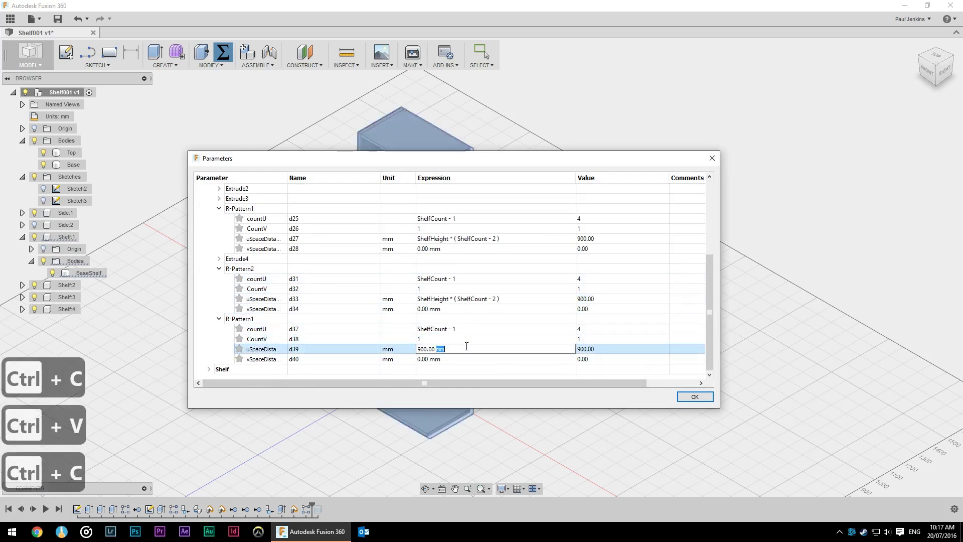
{"action": "key", "text": "ctrl+v"}
{"action": "key", "text": "ctrl+a"}
{"action": "key", "text": "ctrl+v"}
{"action": "left_click", "coordinate": [695, 396]}
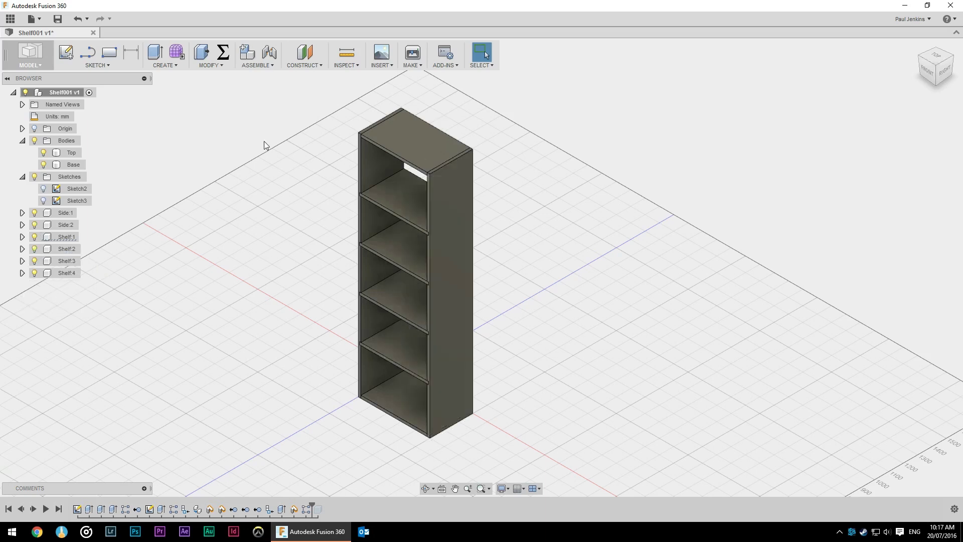
Step: Fillet the shelf's front edge with a 5 mm radius
{"action": "scroll", "coordinate": [264, 141], "scroll_direction": "up", "scroll_amount": 6}
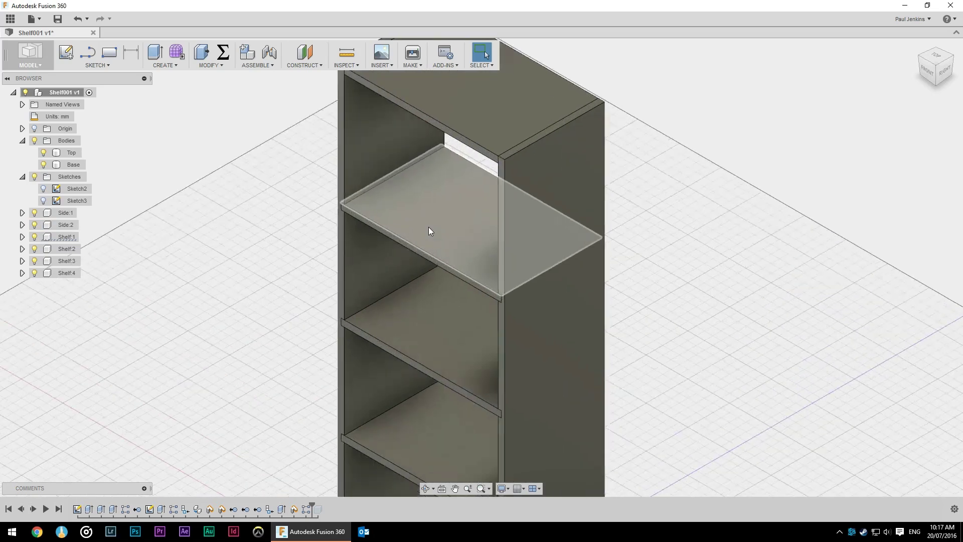
{"action": "scroll", "coordinate": [422, 228], "scroll_direction": "up", "scroll_amount": 1}
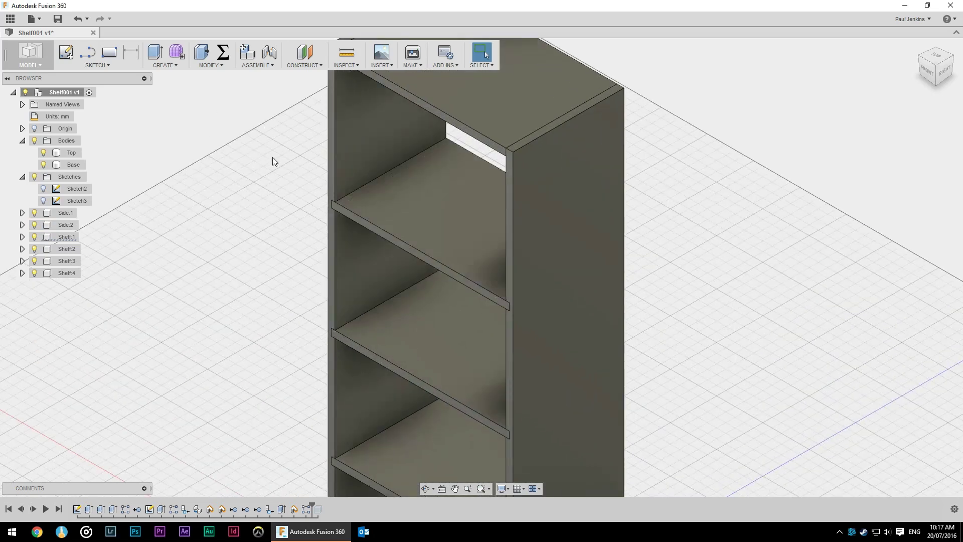
{"action": "left_click", "coordinate": [227, 65]}
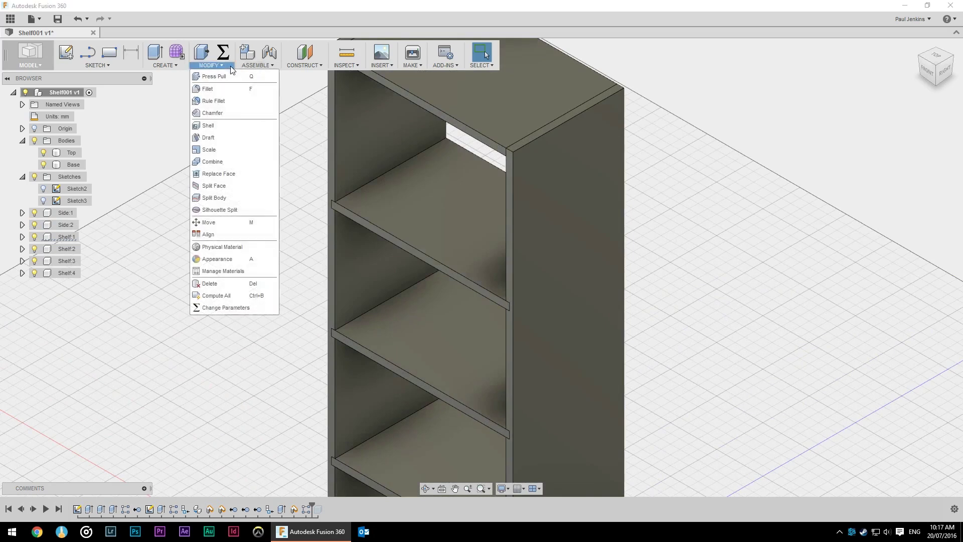
{"action": "left_click", "coordinate": [219, 88]}
{"action": "left_click", "coordinate": [414, 249]}
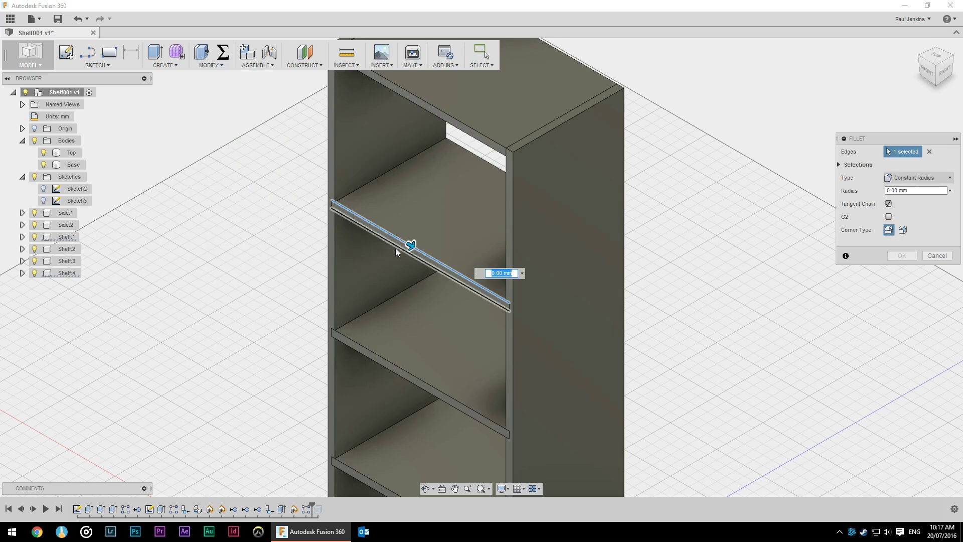
{"action": "mouse_move", "coordinate": [409, 244]}
{"action": "left_mouse_down"}
{"action": "mouse_move", "coordinate": [419, 250]}
{"action": "mouse_move", "coordinate": [411, 244]}
{"action": "left_mouse_up"}
{"action": "middle_click_drag", "start_coordinate": [400, 303], "coordinate": [371, 162]}
{"action": "scroll", "coordinate": [386, 236], "scroll_direction": "down", "scroll_amount": 3}
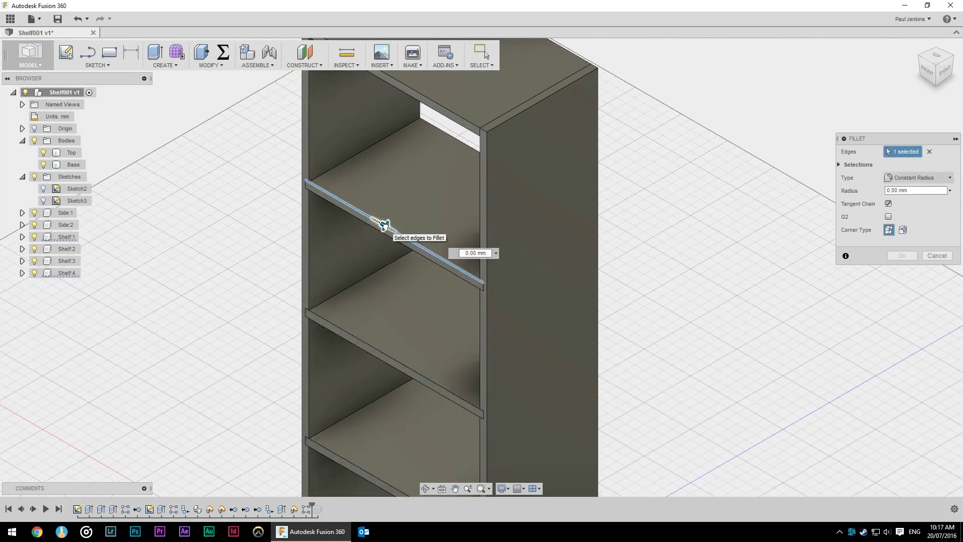
{"action": "type", "text": "5"}
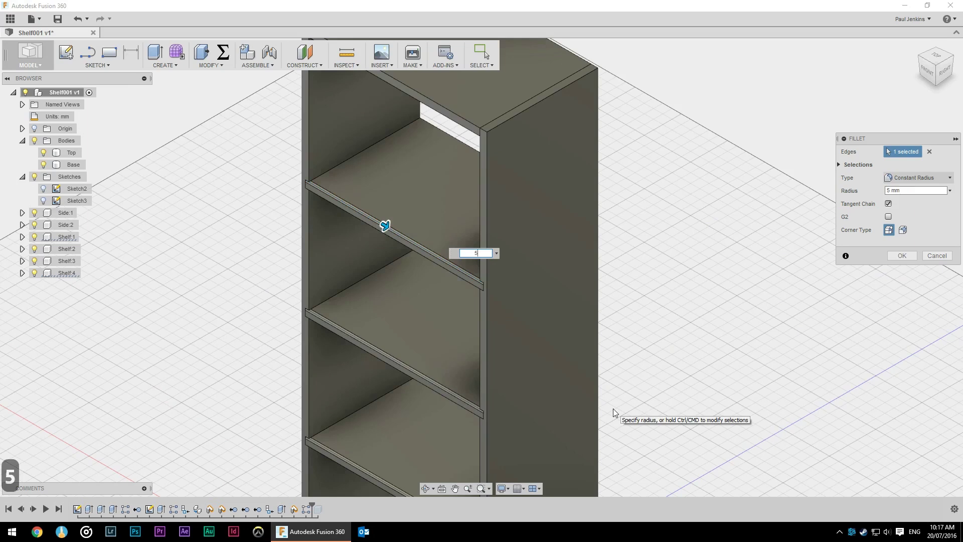
{"action": "key", "text": "Return"}
Step: Pan and zoom to frame the whole bookcase
{"action": "middle_click_drag", "start_coordinate": [345, 481], "coordinate": [315, 135]}
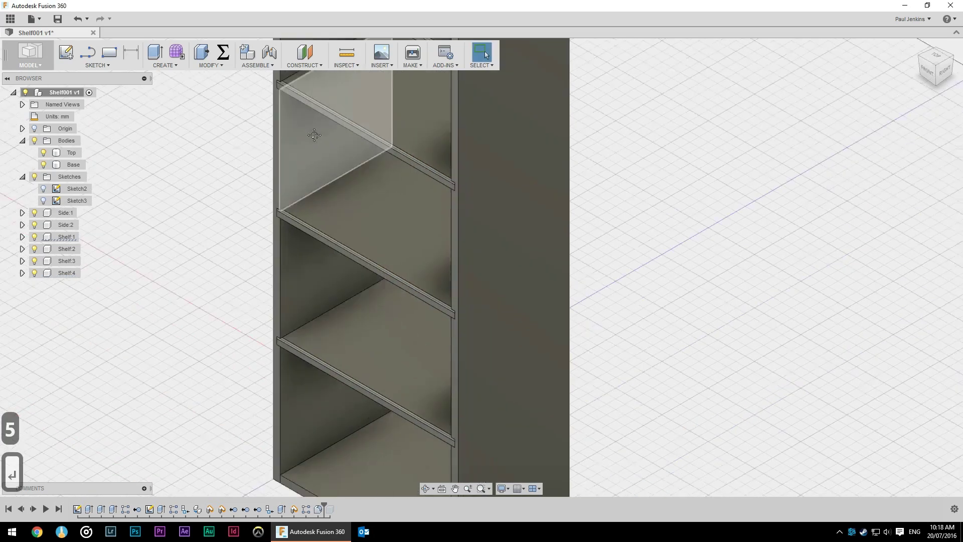
{"action": "scroll", "coordinate": [258, 351], "scroll_direction": "down", "scroll_amount": 5}
{"action": "scroll", "coordinate": [234, 396], "scroll_direction": "up", "scroll_amount": 5}
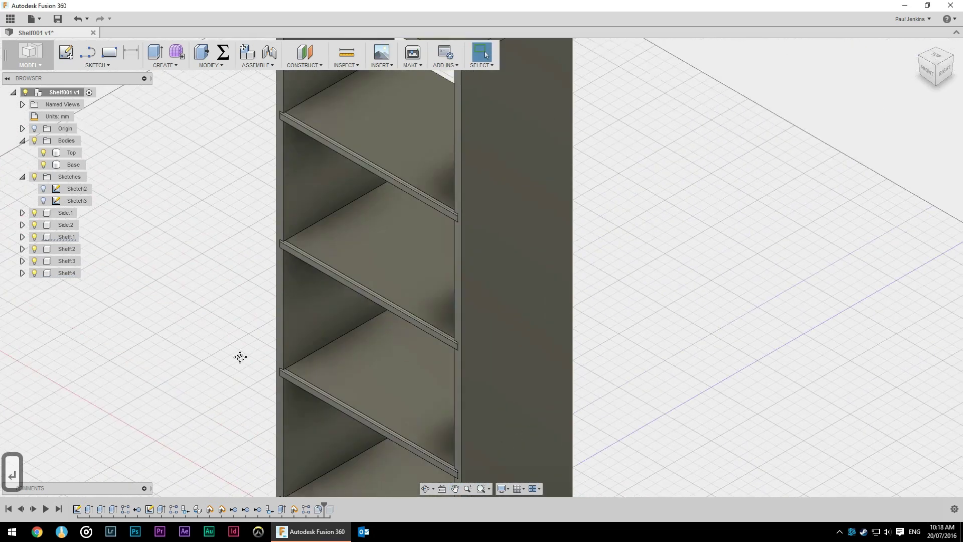
{"action": "scroll", "coordinate": [240, 356], "scroll_direction": "down", "scroll_amount": 8}
{"action": "middle_click_drag", "start_coordinate": [480, 217], "coordinate": [579, 197]}
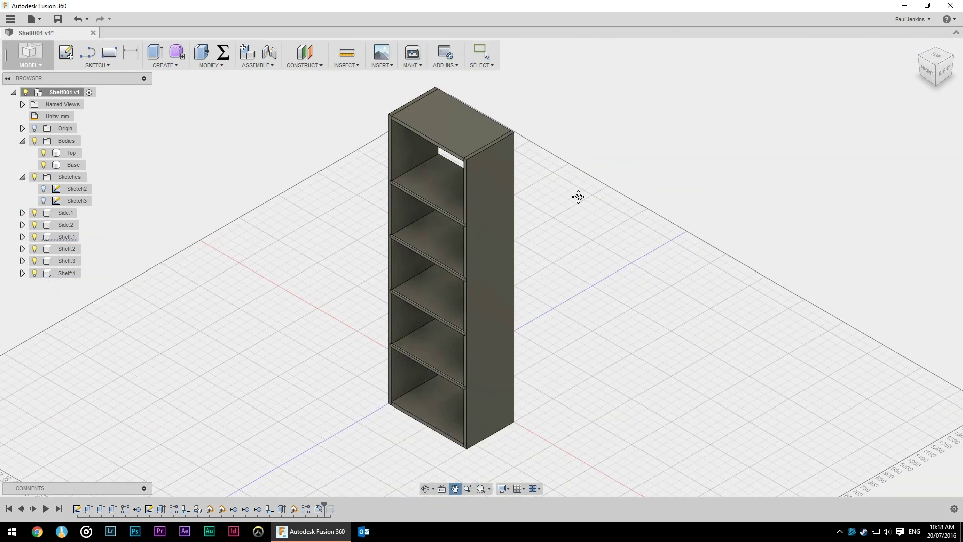
Step: Start a fillet on the top's front edge, front vertical edges, bottom edge and other outer edges
{"action": "key", "text": "e"}
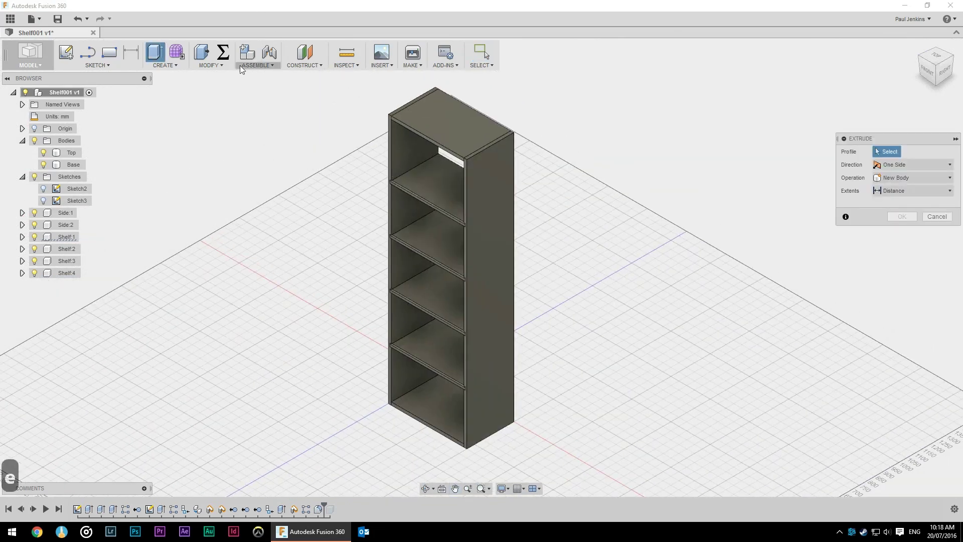
{"action": "left_click", "coordinate": [222, 67]}
{"action": "left_click", "coordinate": [223, 89]}
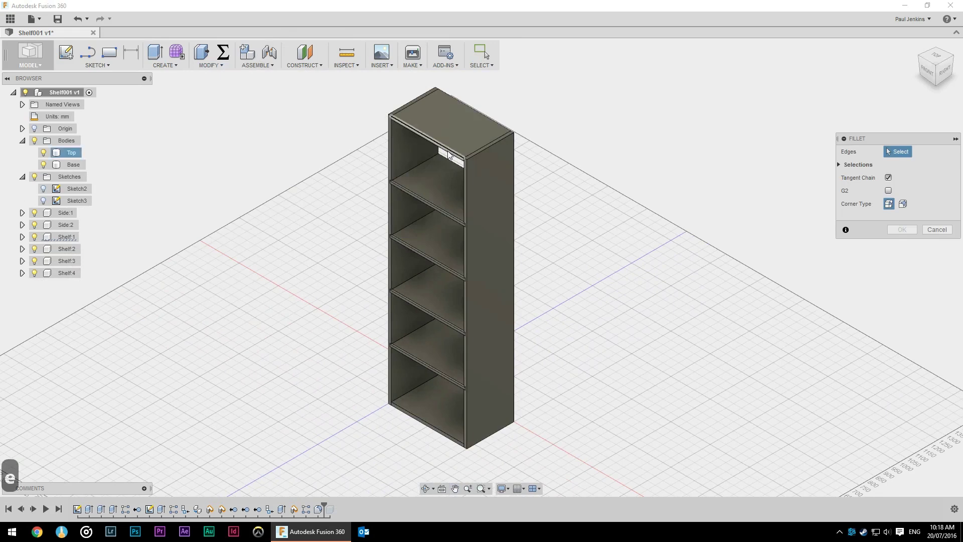
{"action": "left_click", "coordinate": [449, 156]}
{"action": "left_click", "coordinate": [444, 154]}
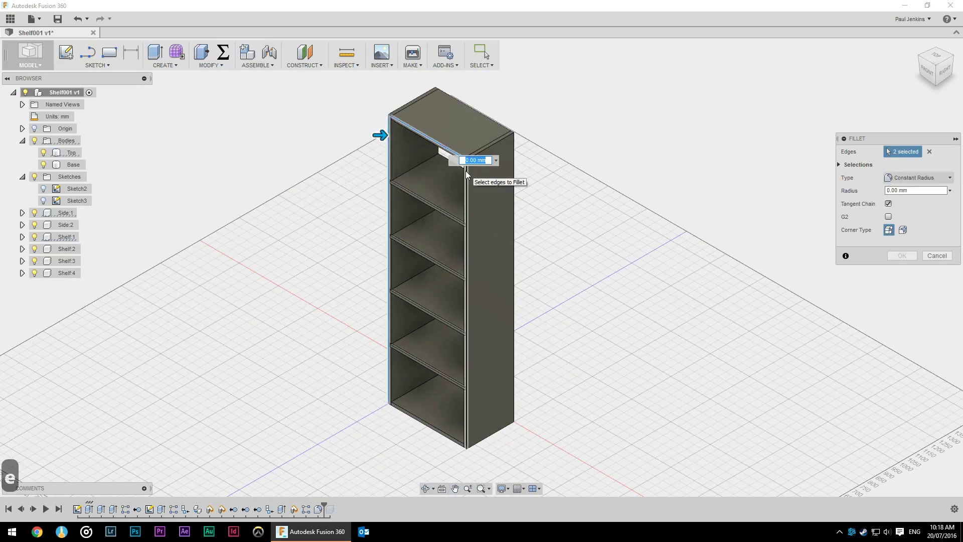
{"action": "left_click", "coordinate": [466, 173]}
{"action": "left_click", "coordinate": [454, 439]}
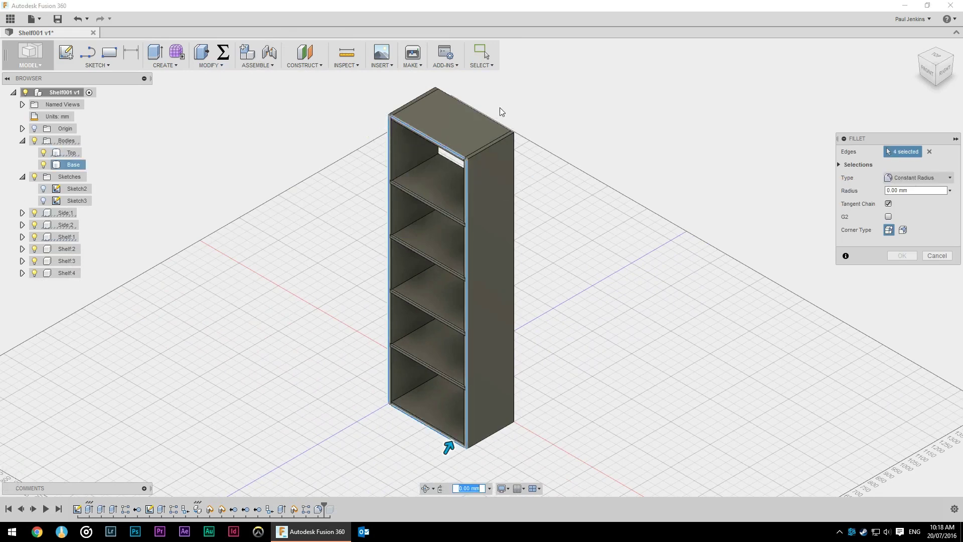
{"action": "left_click", "coordinate": [492, 148]}
{"action": "scroll", "coordinate": [459, 160], "scroll_direction": "up", "scroll_amount": 4}
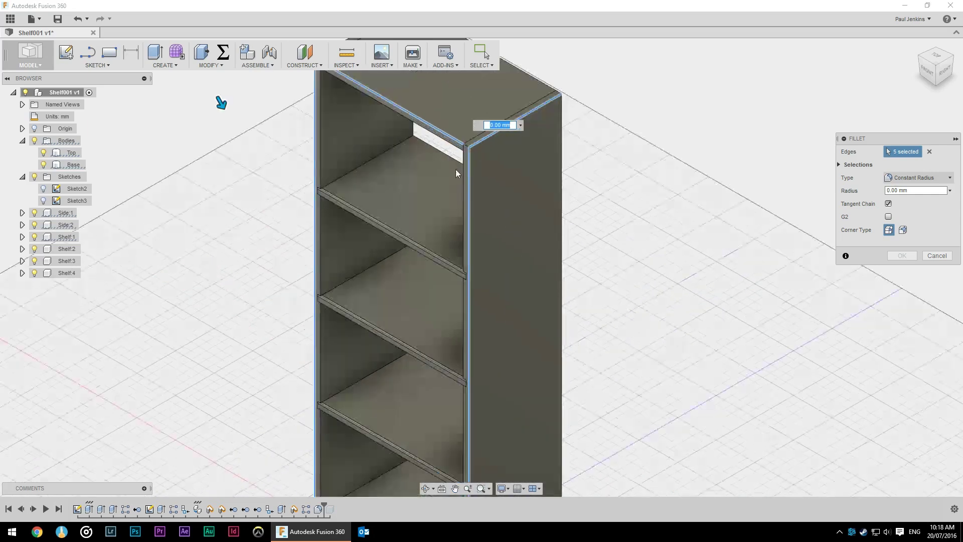
{"action": "left_click", "coordinate": [458, 160]}
{"action": "middle_click_drag", "start_coordinate": [459, 159], "coordinate": [369, 259]}
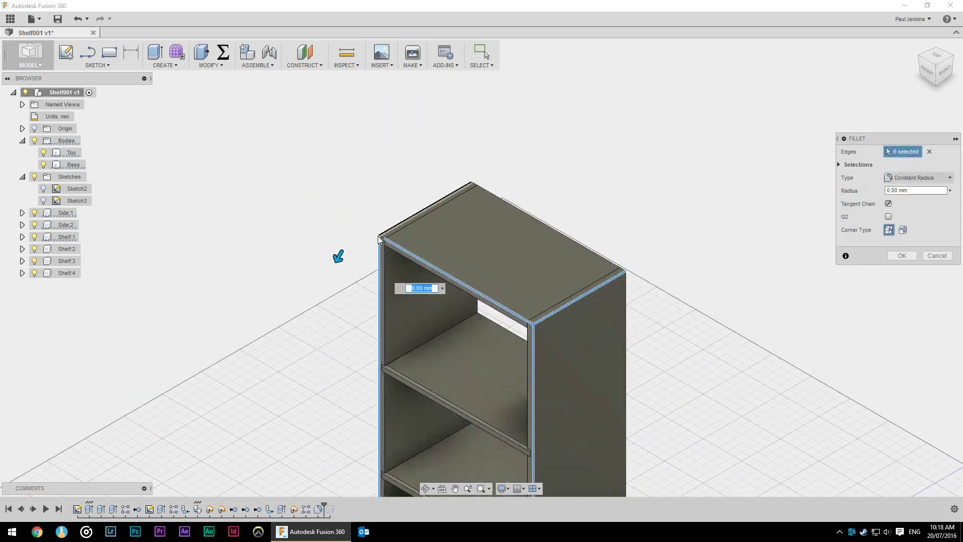
{"action": "left_click", "coordinate": [380, 239]}
Step: Add the top's upper left and bottom front edges, drop unwanted edges, and apply 15 mm
{"action": "left_click", "coordinate": [210, 64]}
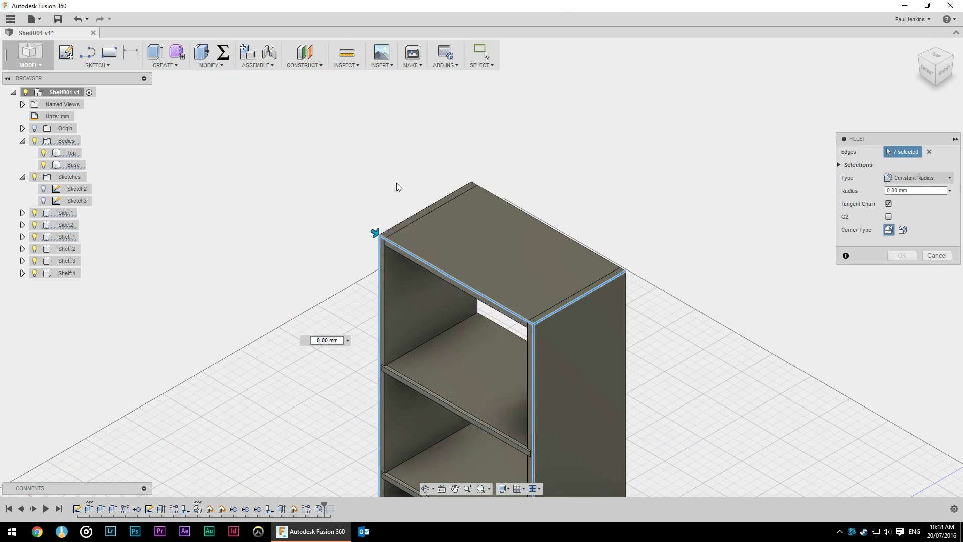
{"action": "left_click", "coordinate": [409, 224]}
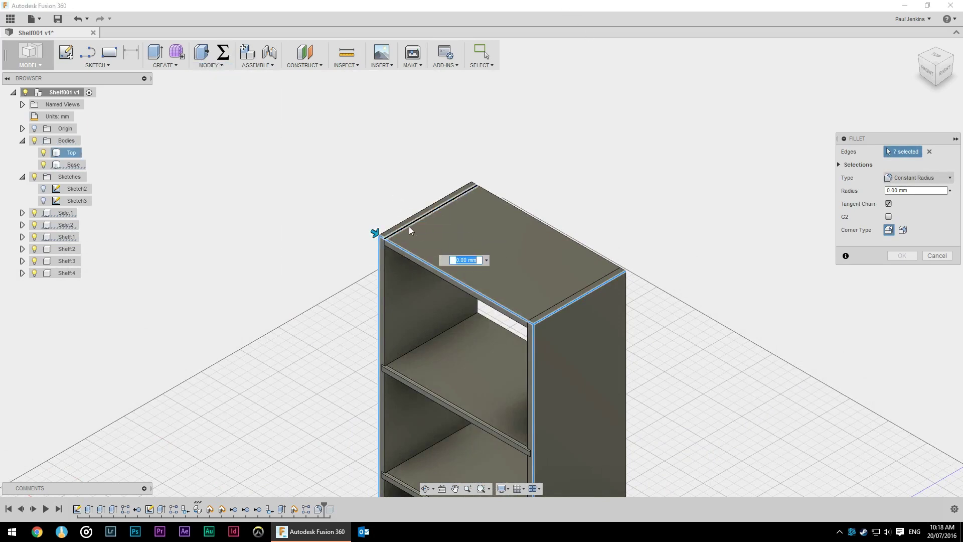
{"action": "middle_click_drag", "start_coordinate": [410, 227], "coordinate": [488, 20]}
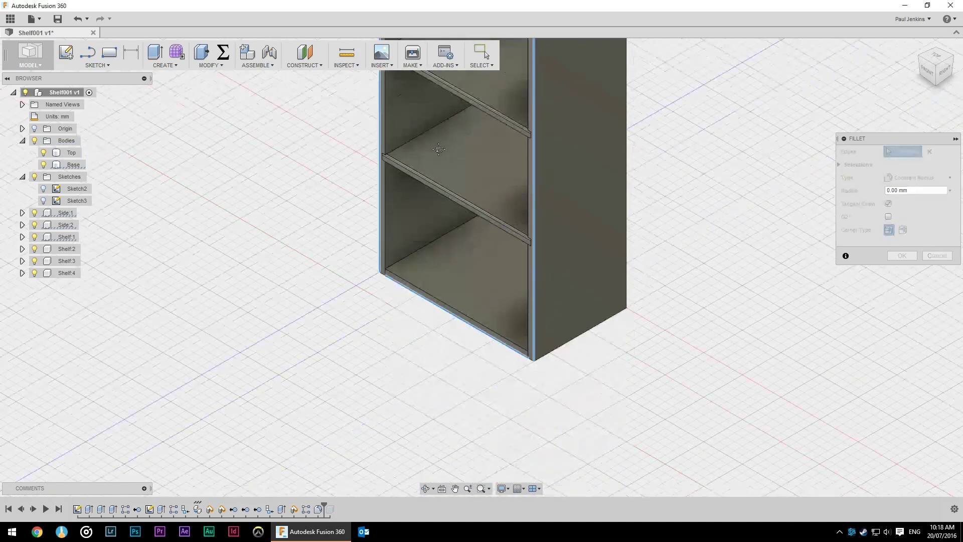
{"action": "left_click", "coordinate": [608, 327]}
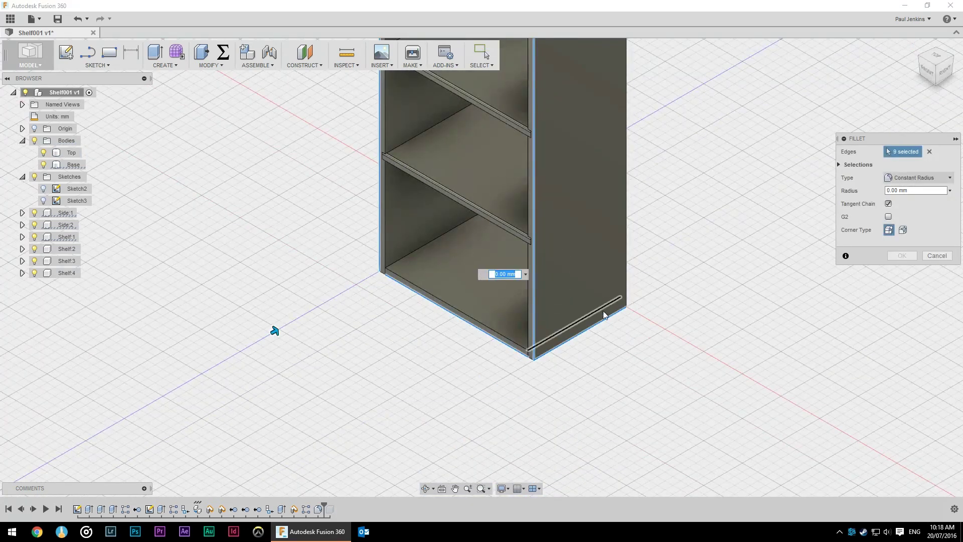
{"action": "left_click", "coordinate": [599, 329]}
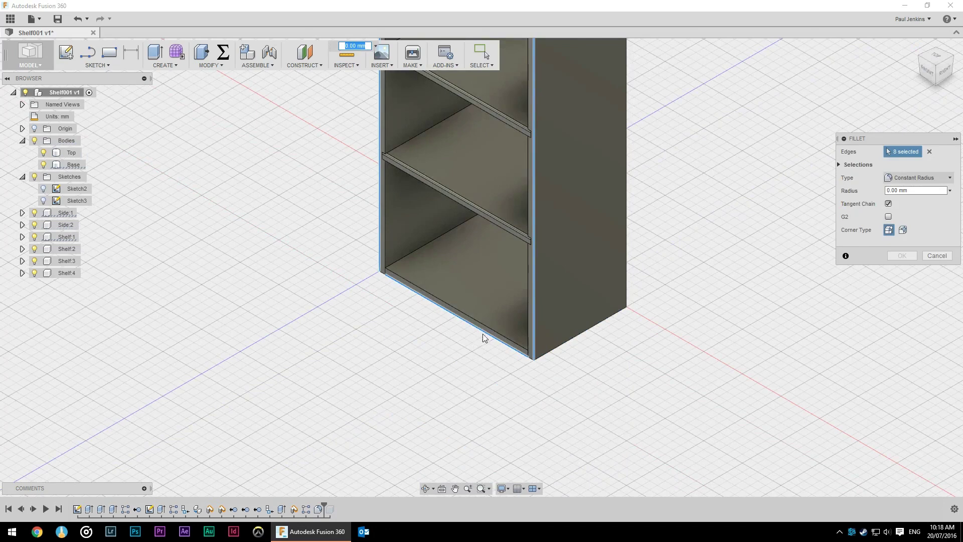
{"action": "left_click", "coordinate": [483, 332]}
{"action": "middle_click_drag", "start_coordinate": [691, 201], "coordinate": [658, 297]}
{"action": "type", "text": "15"}
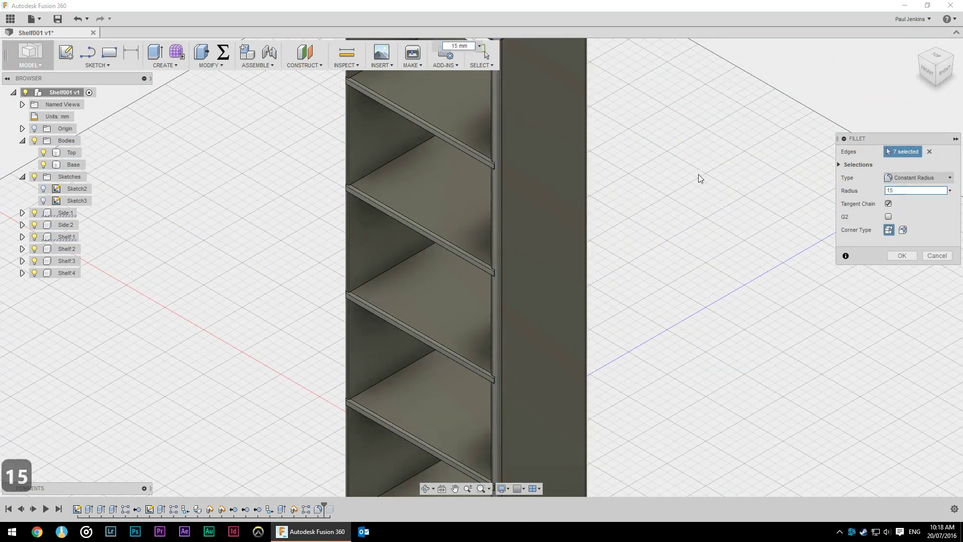
{"action": "key", "text": "Return"}
{"action": "scroll", "coordinate": [541, 160], "scroll_direction": "down", "scroll_amount": 1}
{"action": "scroll", "coordinate": [541, 165], "scroll_direction": "down", "scroll_amount": 2}
{"action": "middle_click_drag", "start_coordinate": [647, 159], "coordinate": [648, 276]}
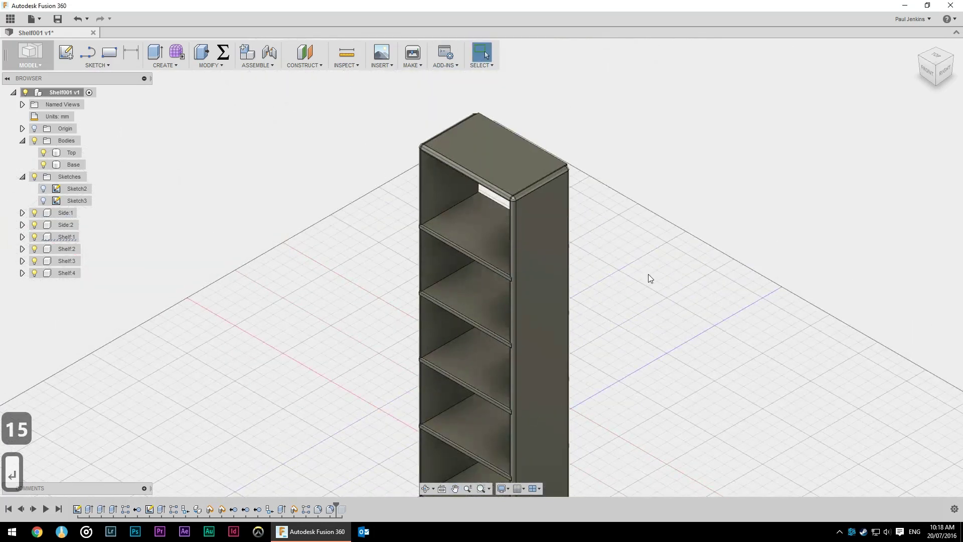
Step: Edit Fillet1 and change its radius from 15 mm to 5 mm
{"action": "double_click", "coordinate": [330, 510]}
{"action": "double_click", "coordinate": [918, 190]}
{"action": "type", "text": "5"}
{"action": "key", "text": "Return"}
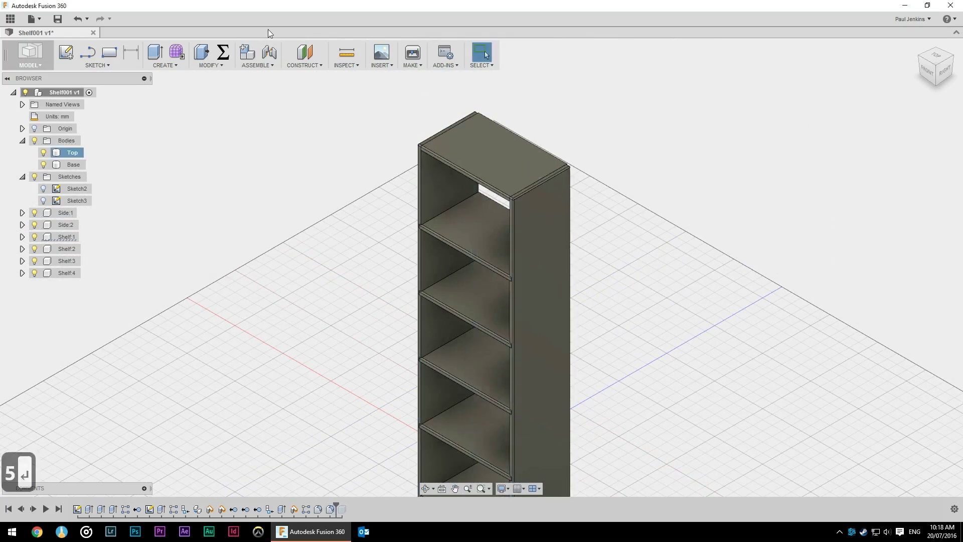
Step: Check in Change Parameters that Fillet1's radius reads 5 mm
{"action": "left_click", "coordinate": [223, 52]}
{"action": "scroll", "coordinate": [355, 286], "scroll_direction": "down", "scroll_amount": 8}
{"action": "scroll", "coordinate": [355, 286], "scroll_direction": "down", "scroll_amount": 1}
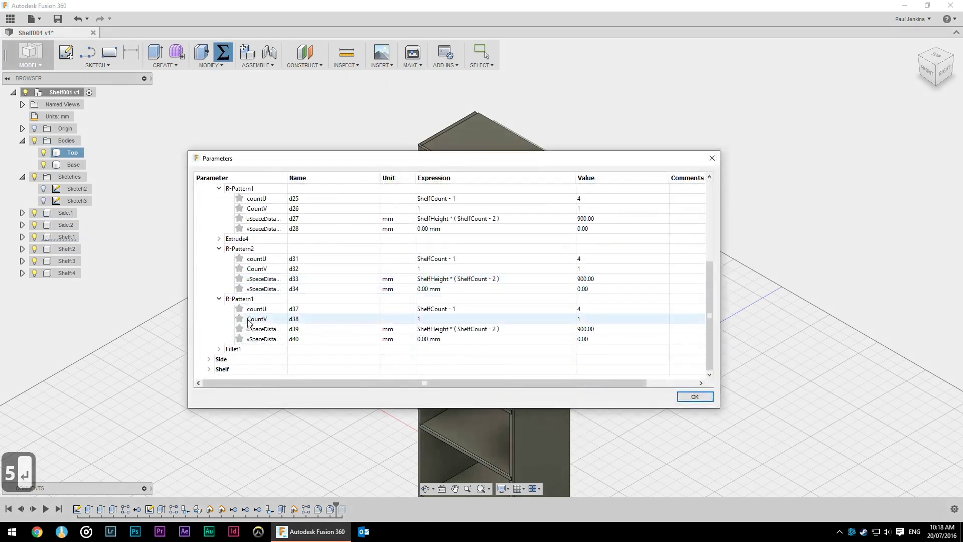
{"action": "left_click", "coordinate": [219, 348]}
{"action": "scroll", "coordinate": [275, 334], "scroll_direction": "down", "scroll_amount": 1}
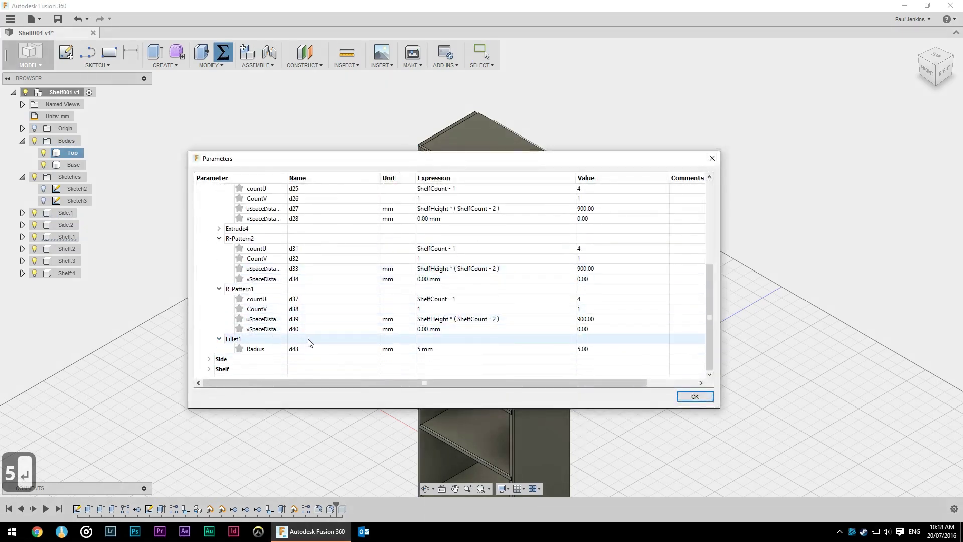
{"action": "left_click", "coordinate": [695, 396]}
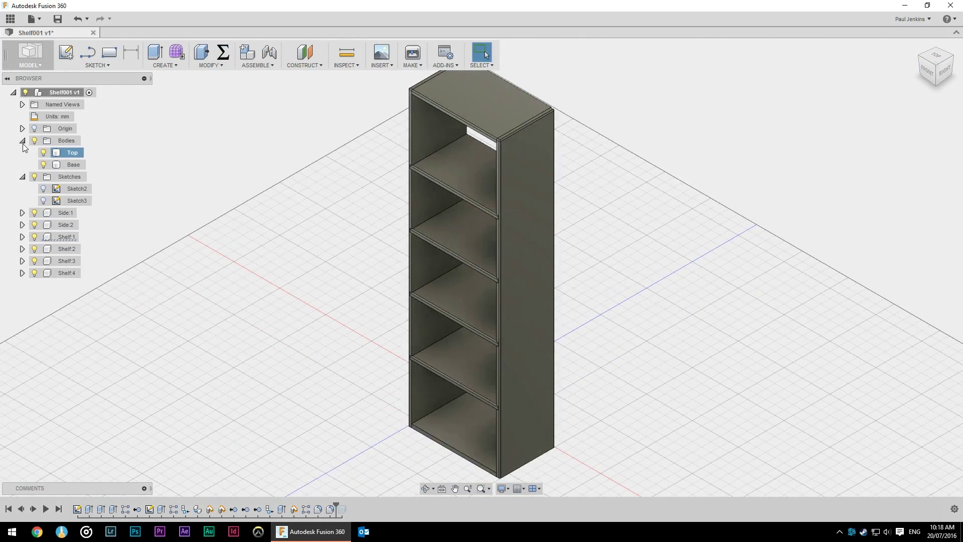
Step: Collapse Bodies and Sketches, rotate to the back, and start a sketch on the back face
{"action": "left_click", "coordinate": [22, 141]}
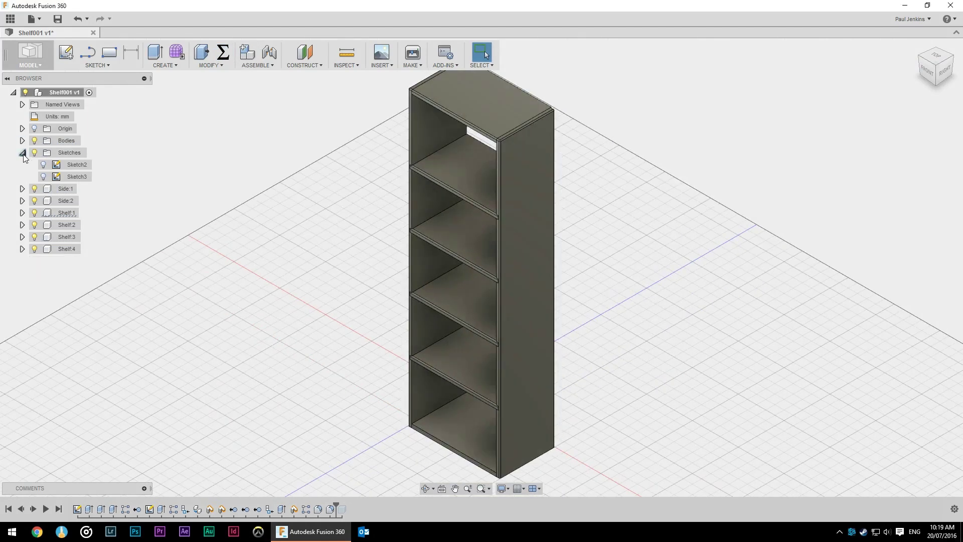
{"action": "left_click", "coordinate": [22, 153]}
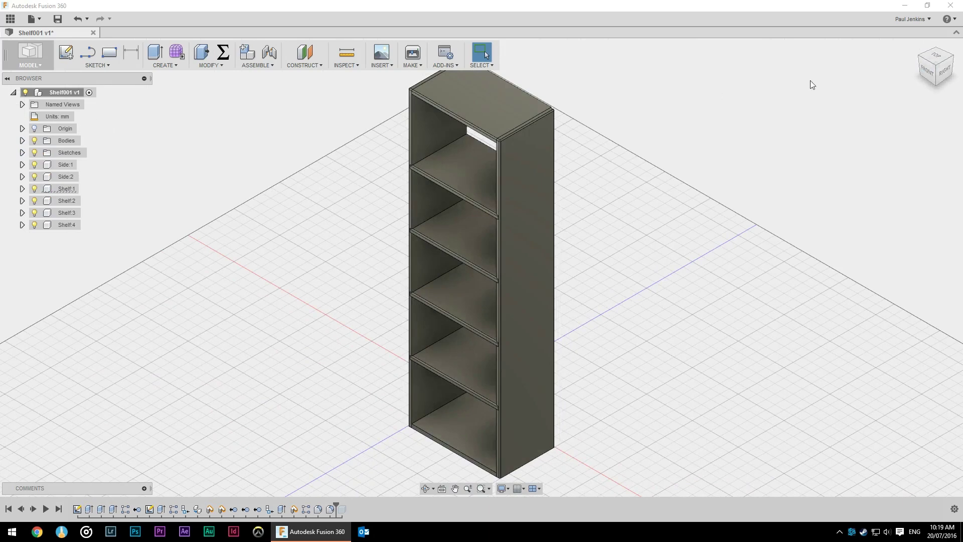
{"action": "left_click", "coordinate": [952, 57]}
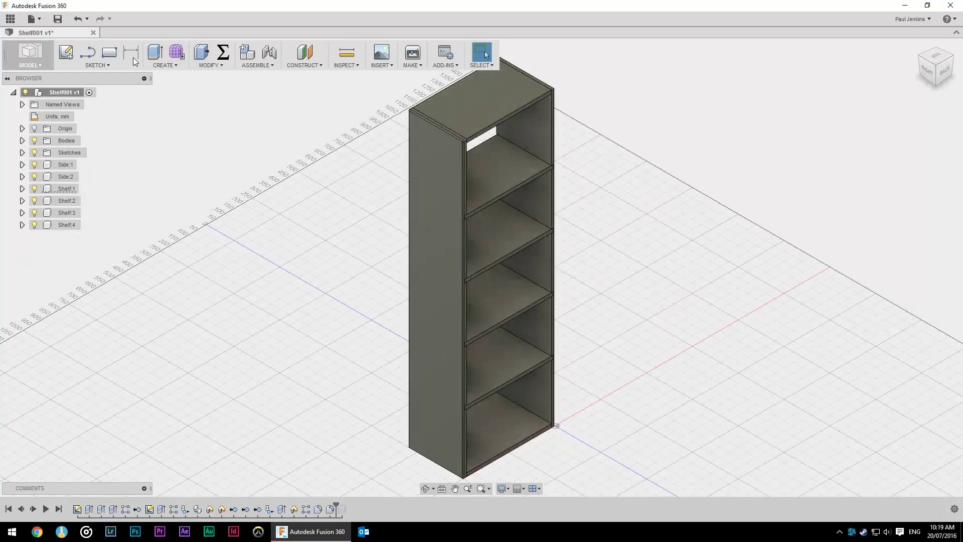
{"action": "left_click", "coordinate": [65, 51]}
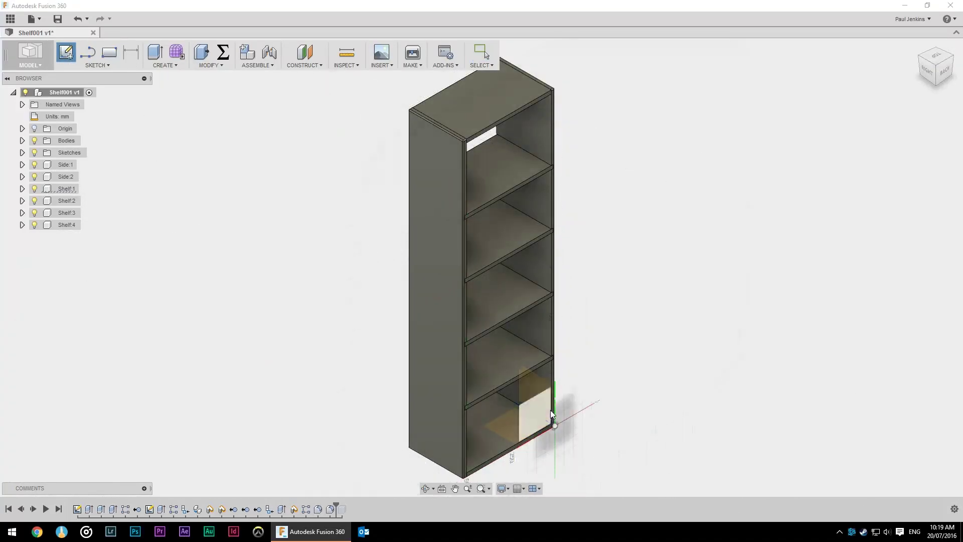
{"action": "left_click", "coordinate": [472, 142]}
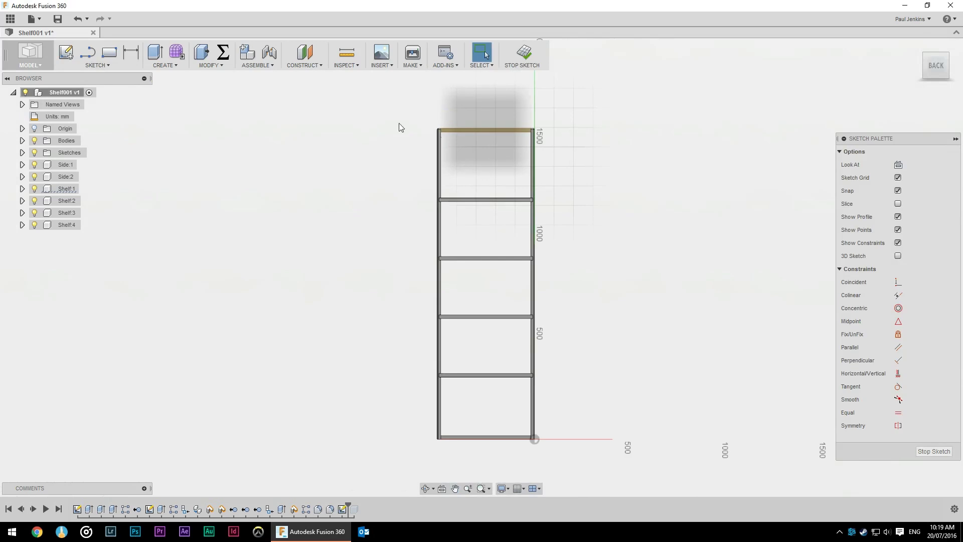
Step: Draw a rectangle from the bottom corner to the opposite top corner and finish the sketch
{"action": "left_click", "coordinate": [114, 51]}
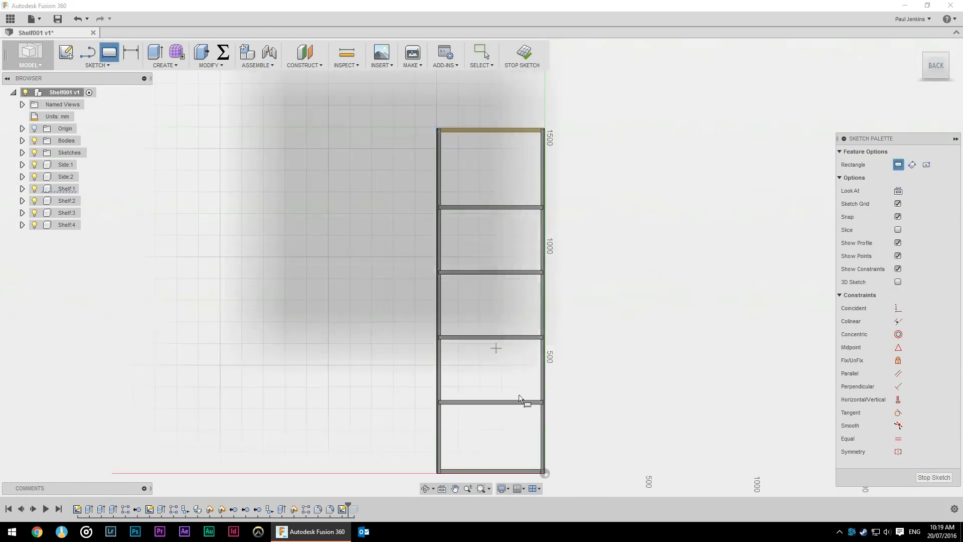
{"action": "scroll", "coordinate": [534, 438], "scroll_direction": "up", "scroll_amount": 5}
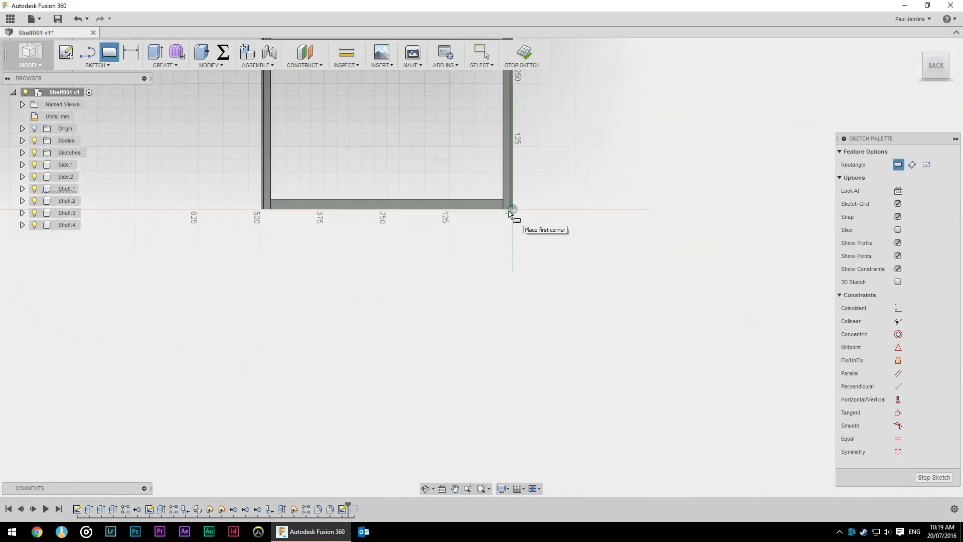
{"action": "left_click", "coordinate": [510, 209]}
{"action": "middle_click_drag", "start_coordinate": [406, 156], "coordinate": [363, 390]}
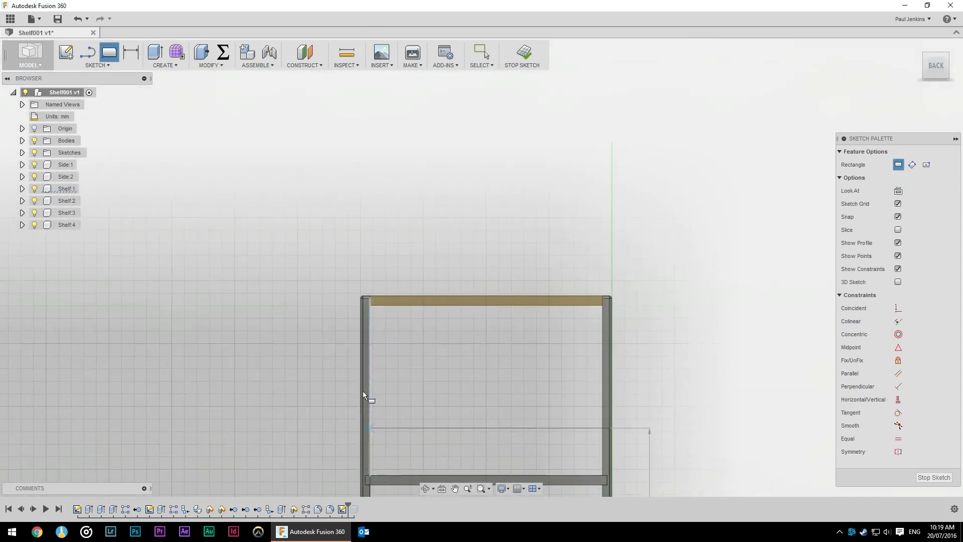
{"action": "left_click", "coordinate": [363, 297]}
{"action": "left_click", "coordinate": [522, 52]}
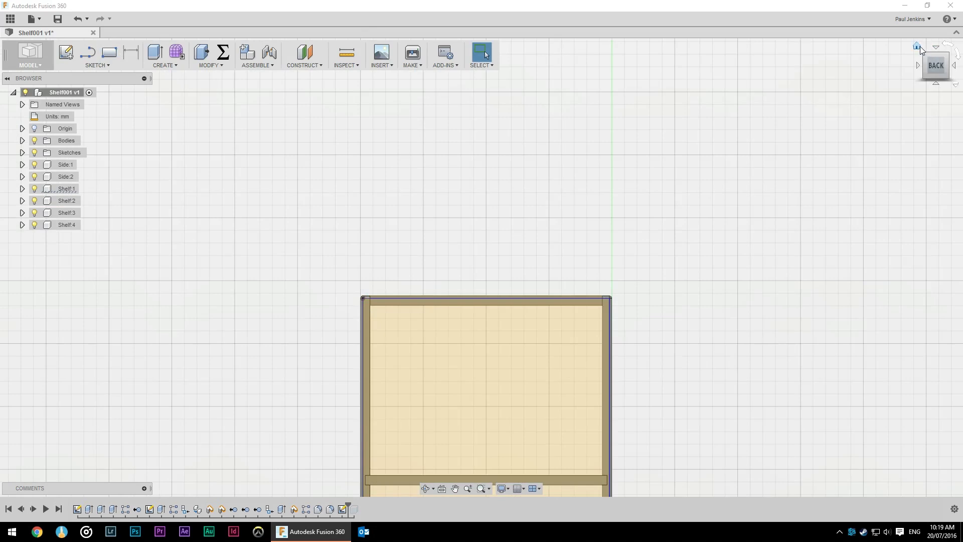
{"action": "left_click", "coordinate": [918, 47]}
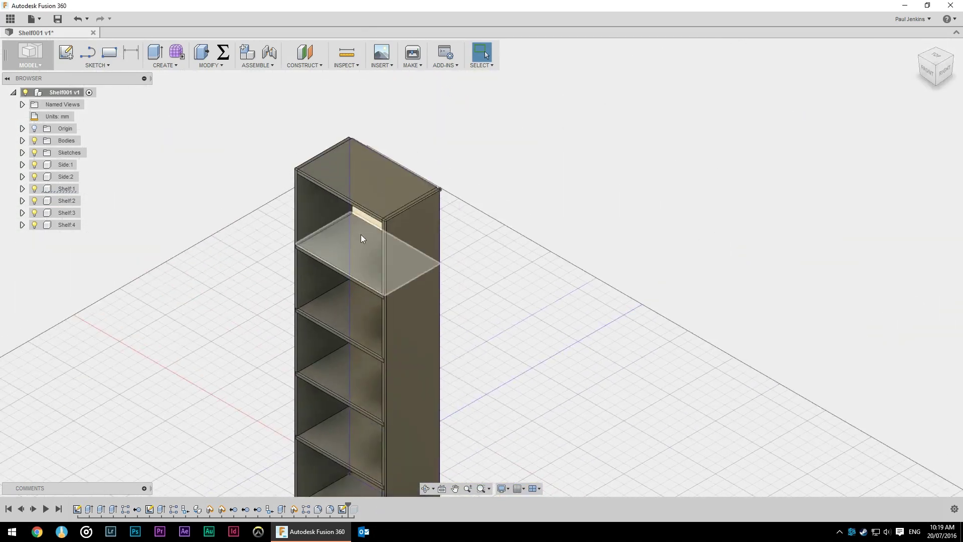
{"action": "left_click", "coordinate": [368, 220]}
Step: Extrude the back rectangle profile 6 mm as a new component
{"action": "key", "text": "e"}
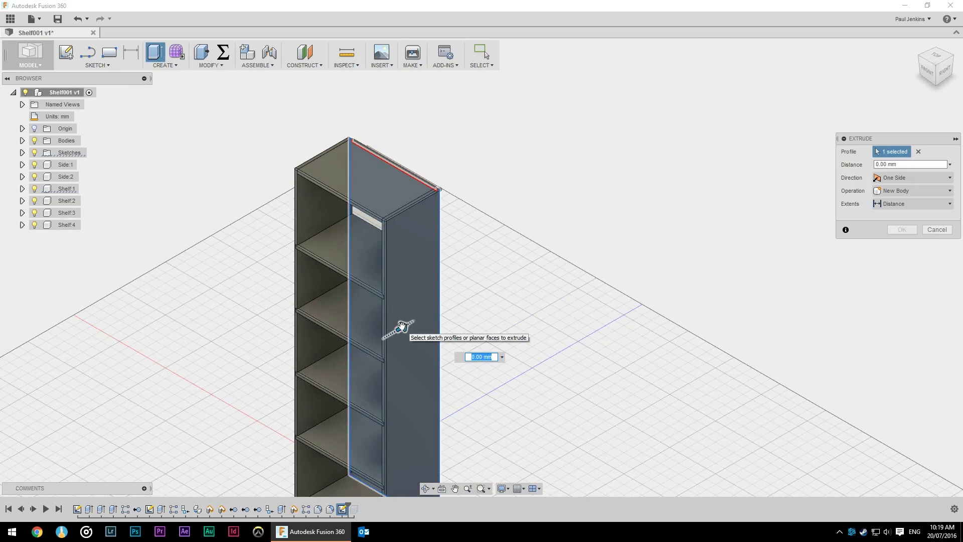
{"action": "type", "text": "6"}
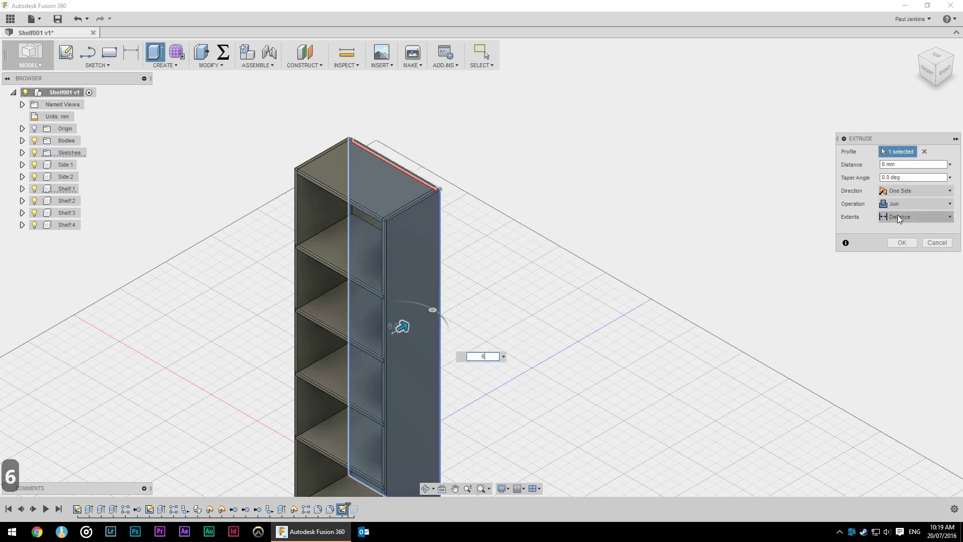
{"action": "left_click", "coordinate": [898, 205]}
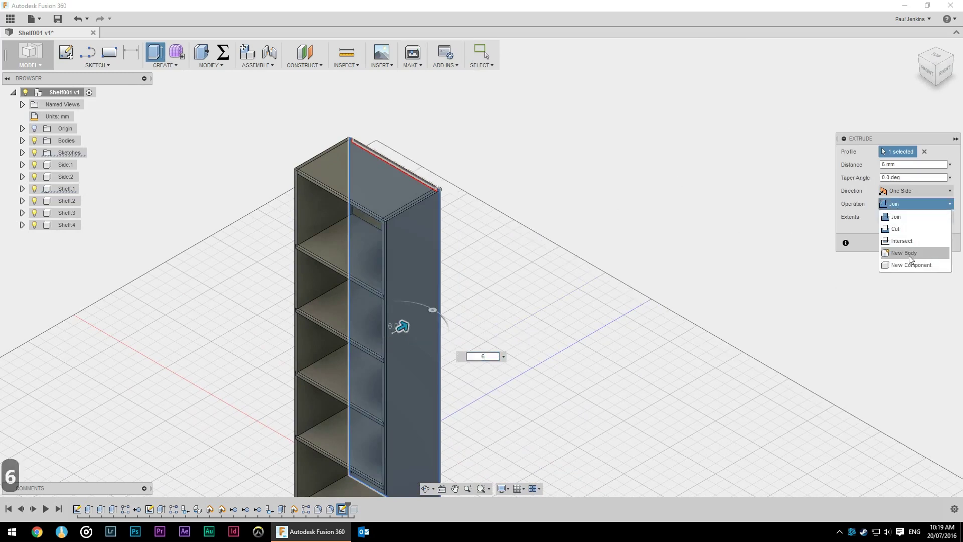
{"action": "left_click", "coordinate": [910, 263]}
{"action": "left_click", "coordinate": [901, 243]}
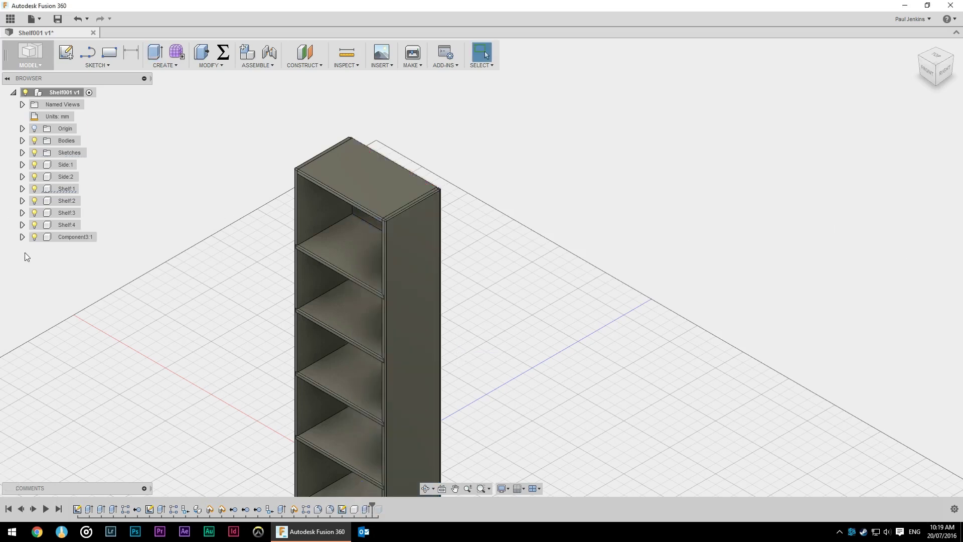
Step: Rename the new component to Backer and review the bookcase from front and isometric views
{"action": "double_click", "coordinate": [64, 239]}
{"action": "type", "text": "Backer"}
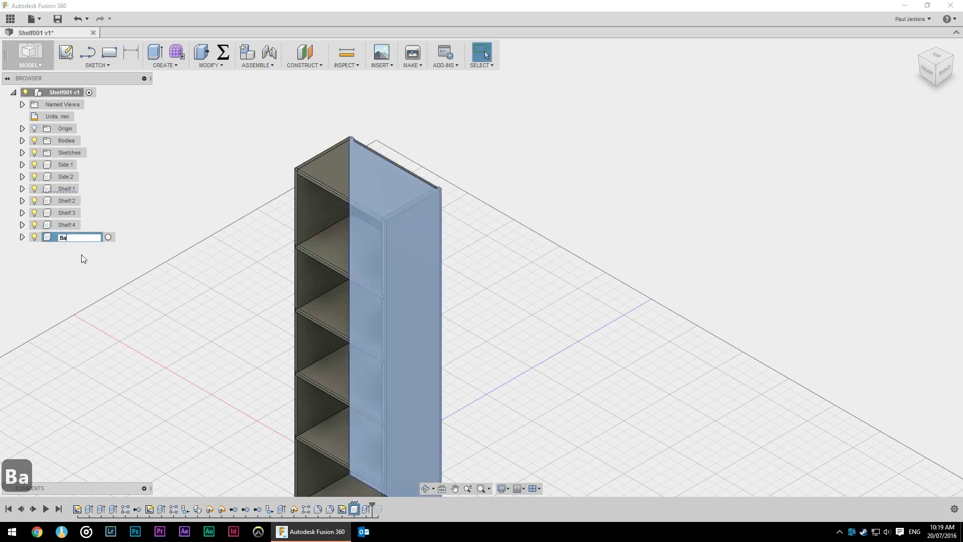
{"action": "key", "text": "Return"}
{"action": "left_click", "coordinate": [193, 328]}
{"action": "key", "text": "F6"}
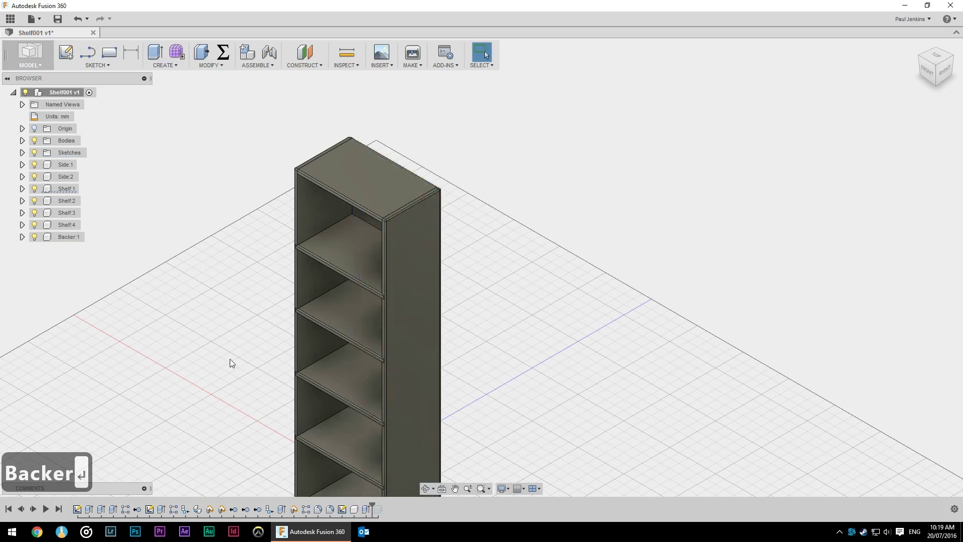
{"action": "left_click", "coordinate": [930, 71]}
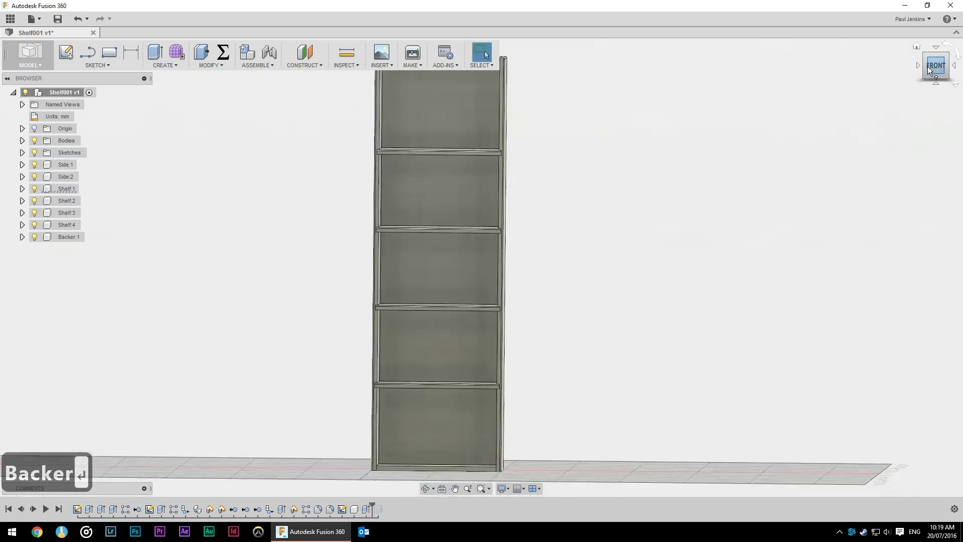
{"action": "left_click", "coordinate": [948, 58]}
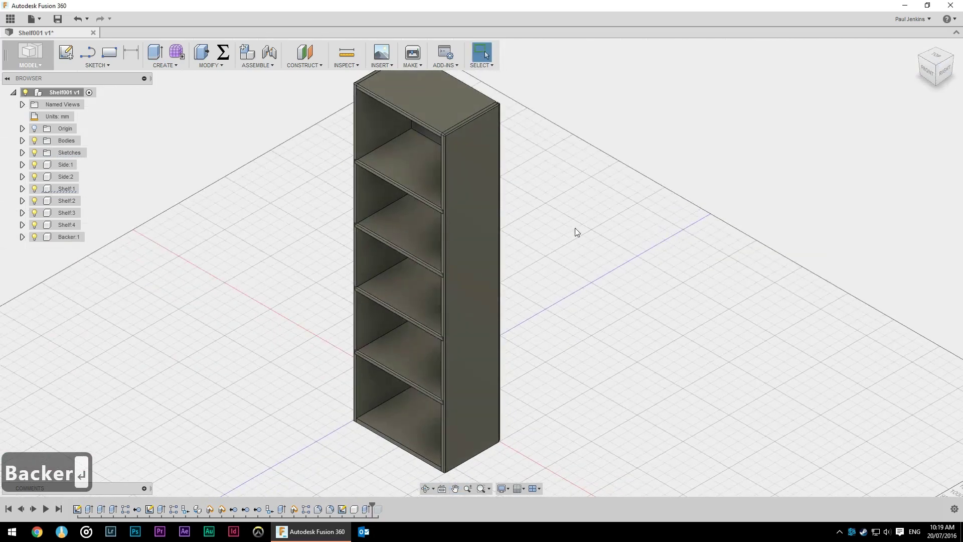